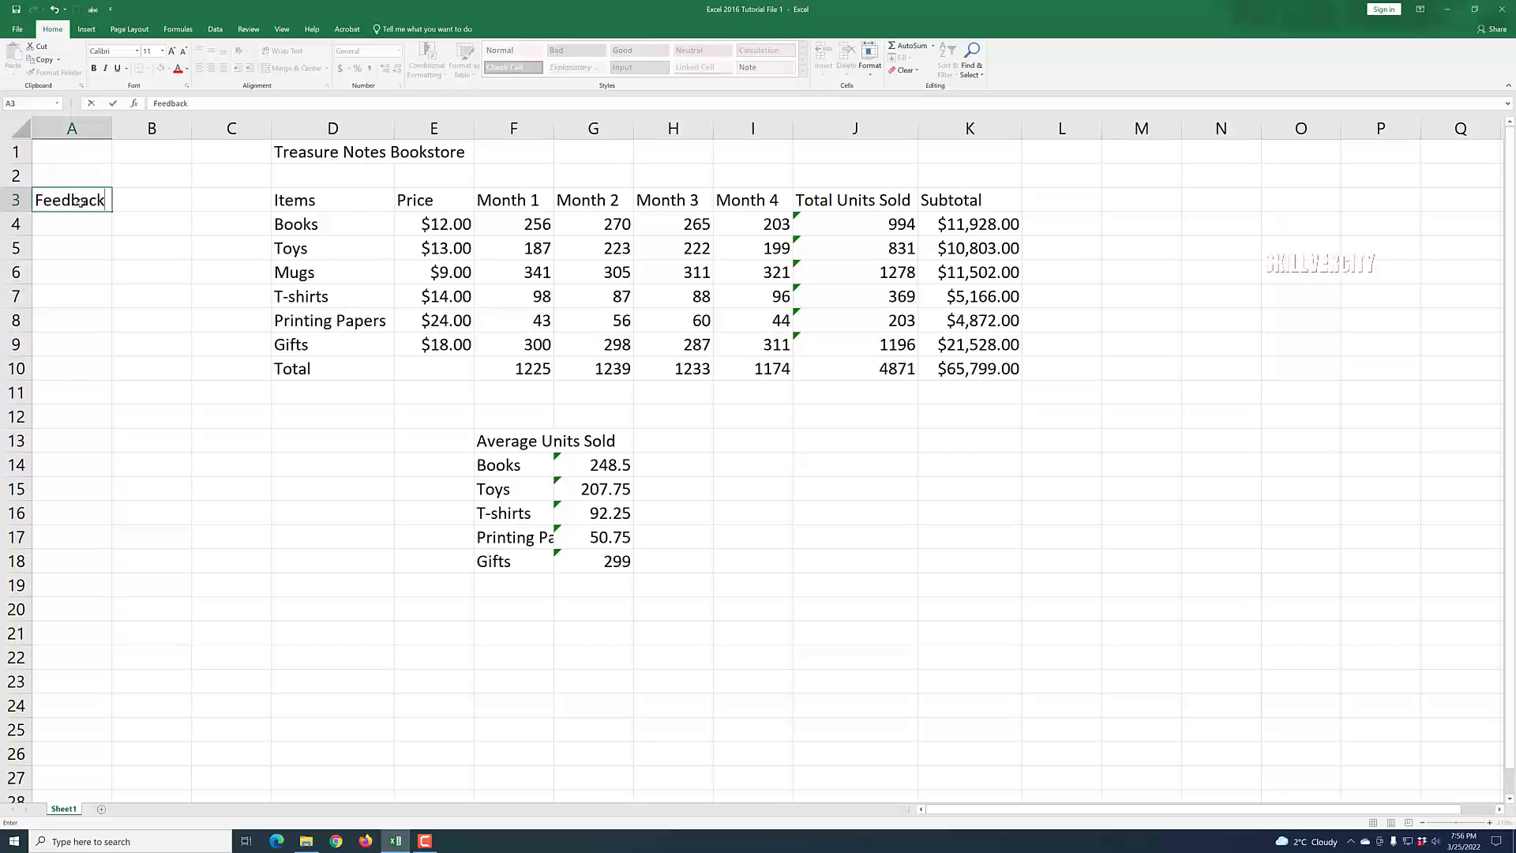
Enter Monday in A4 under the Feedback heading.
click(185, 369)
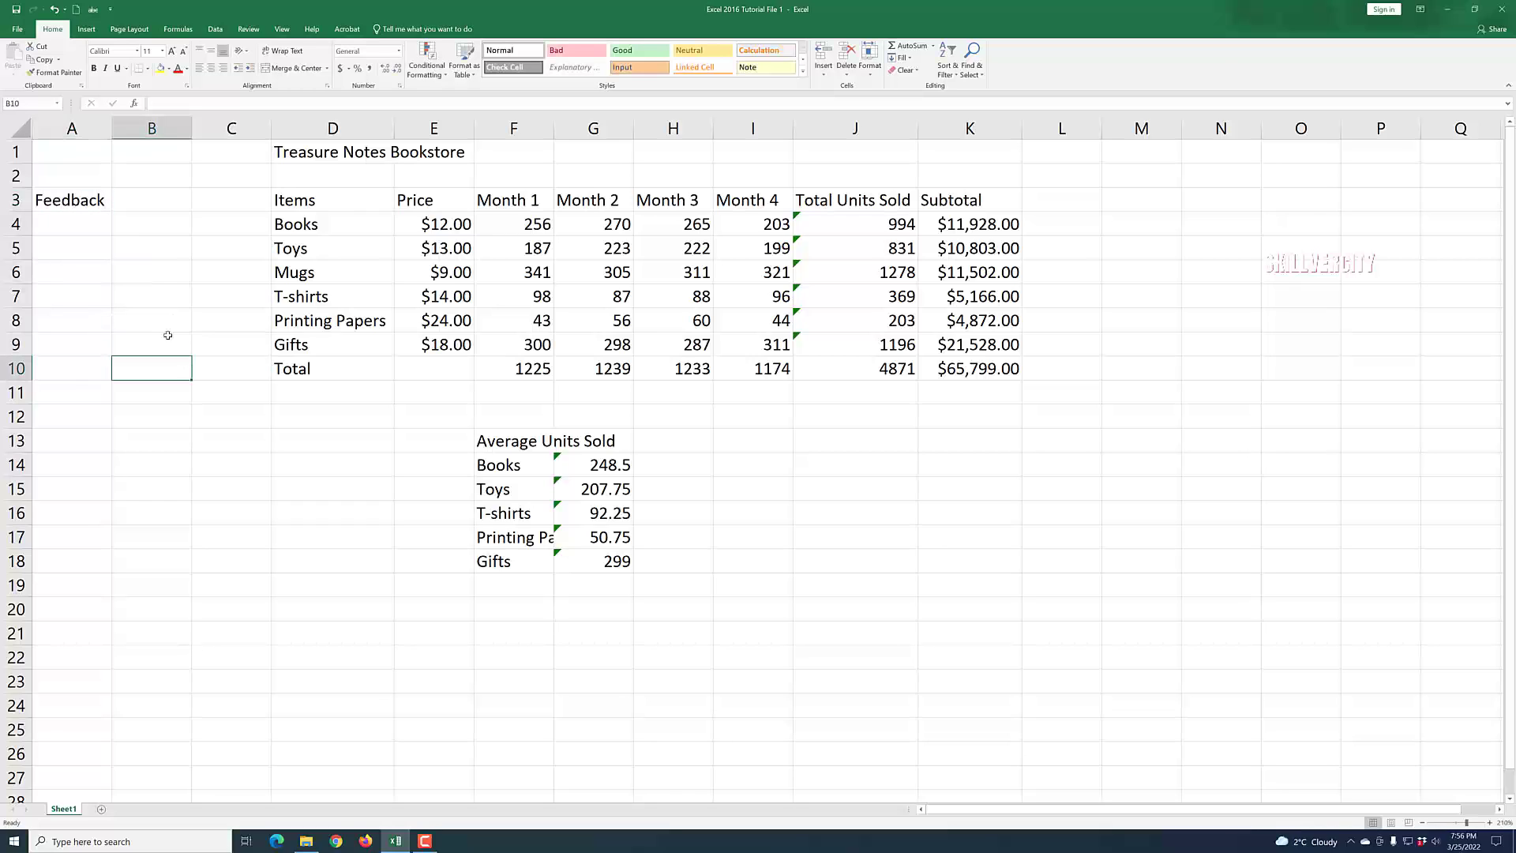
click(85, 223)
click(126, 308)
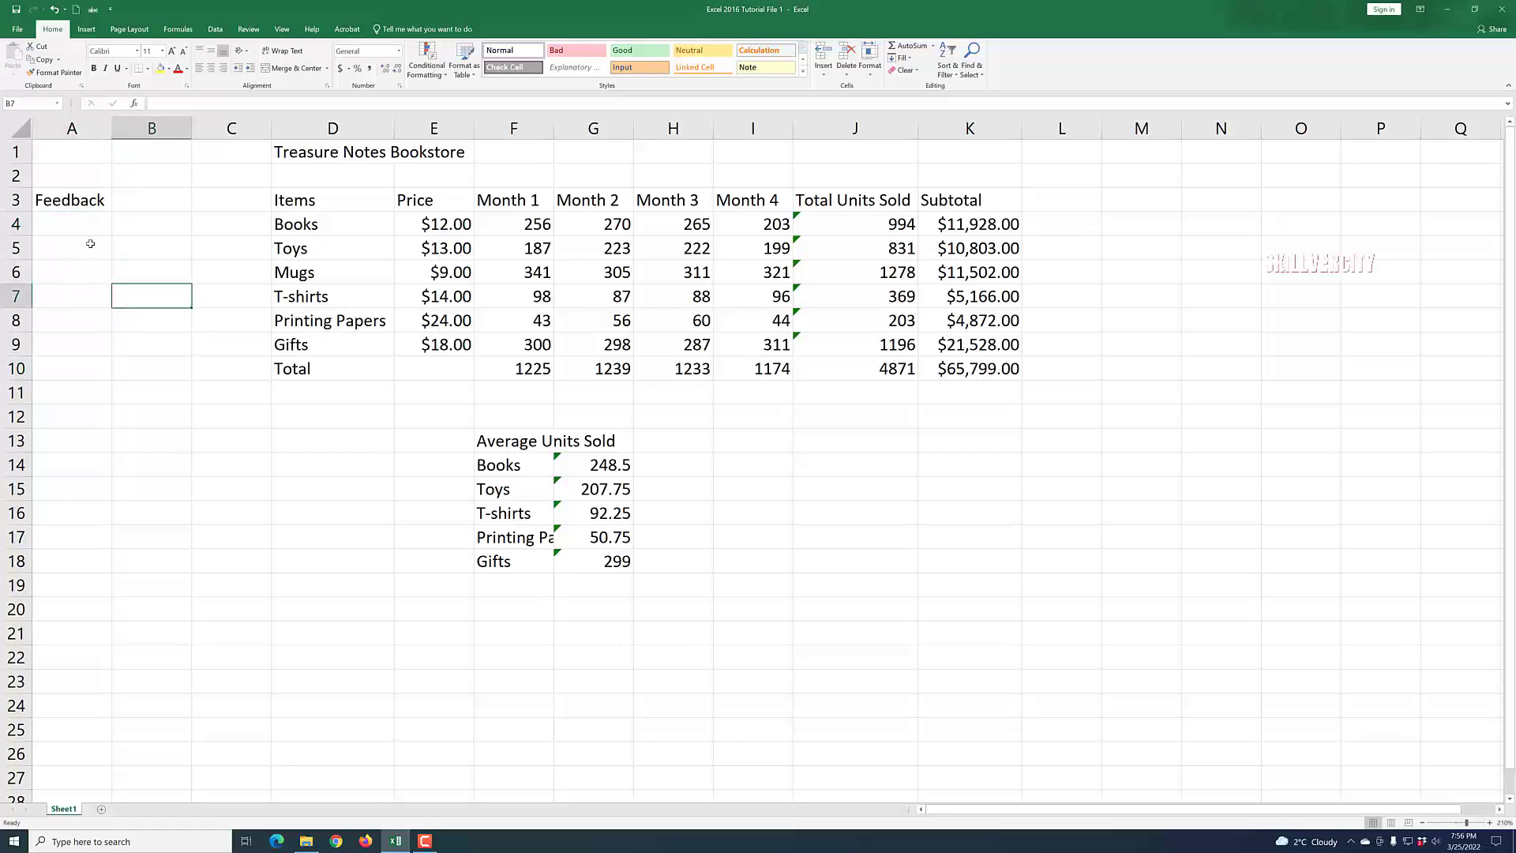
click(80, 222)
text(Mon)
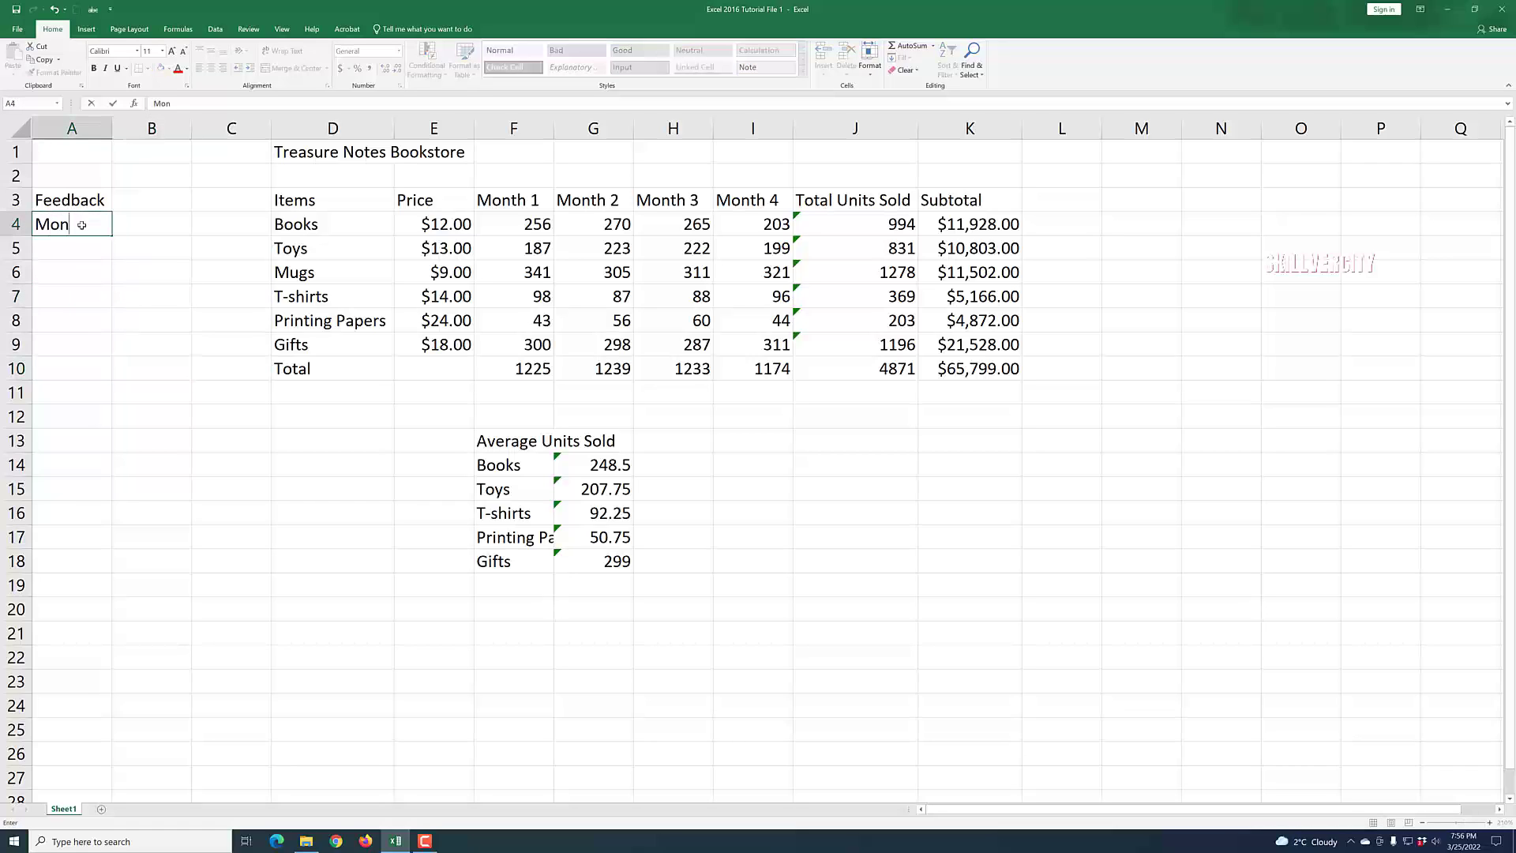
text(day)
click(154, 313)
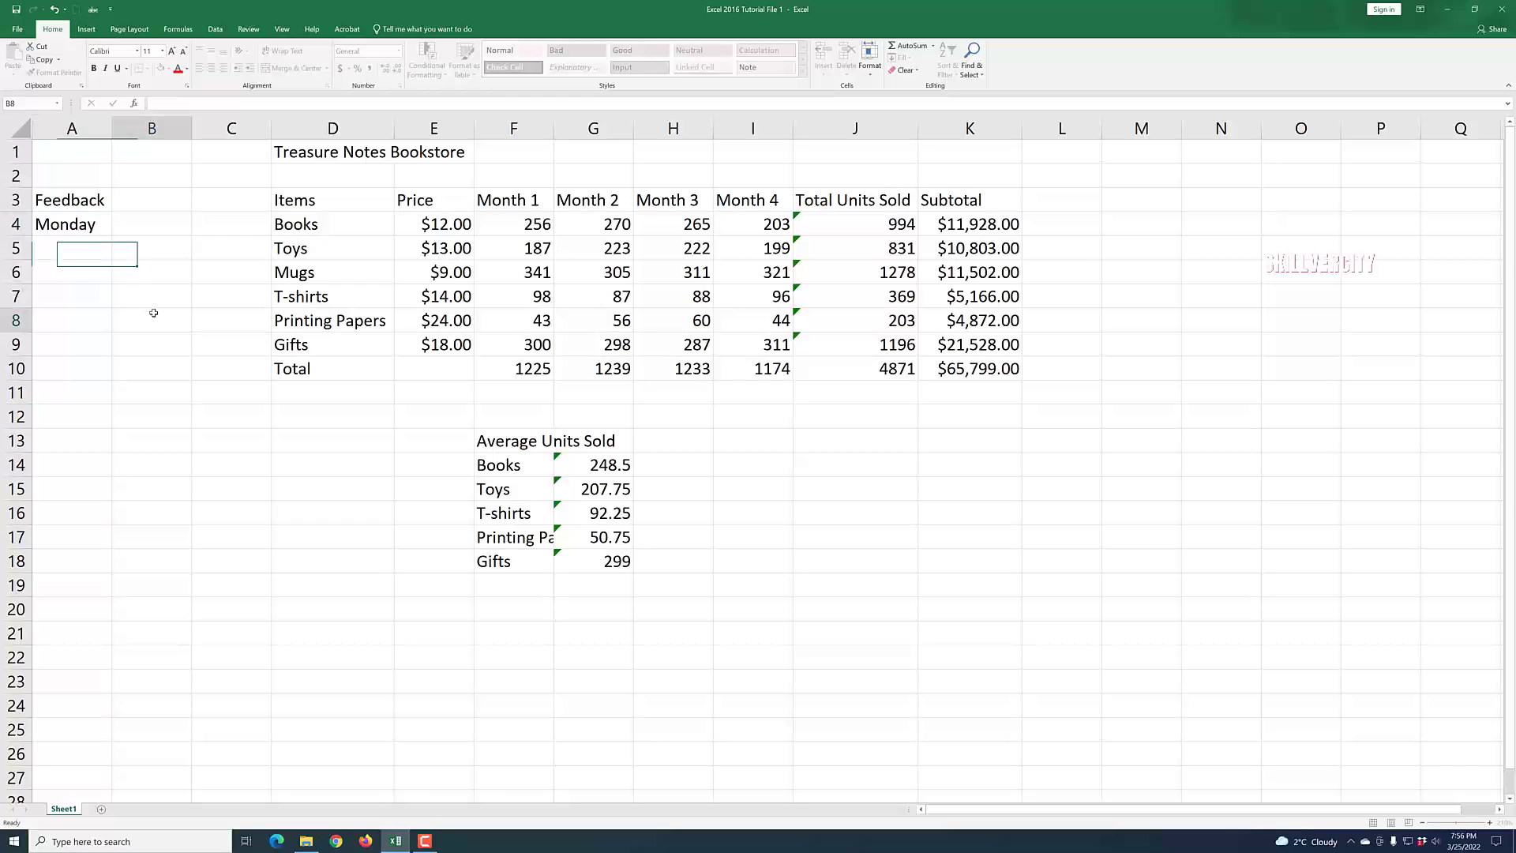
Fill the weekday series from Monday in A4 down to Sunday in A10.
click(91, 227)
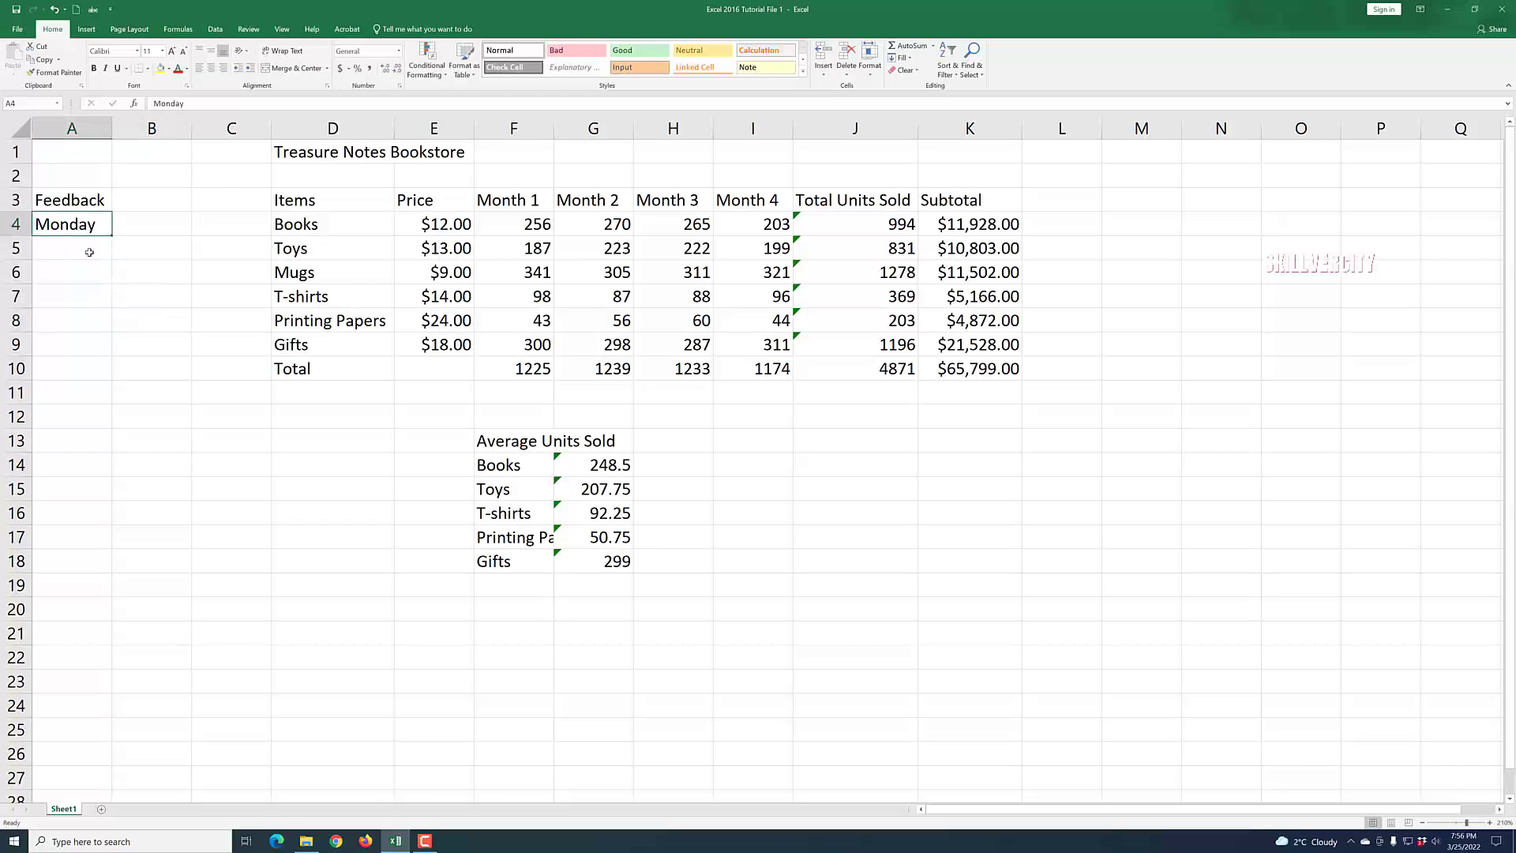
click(89, 252)
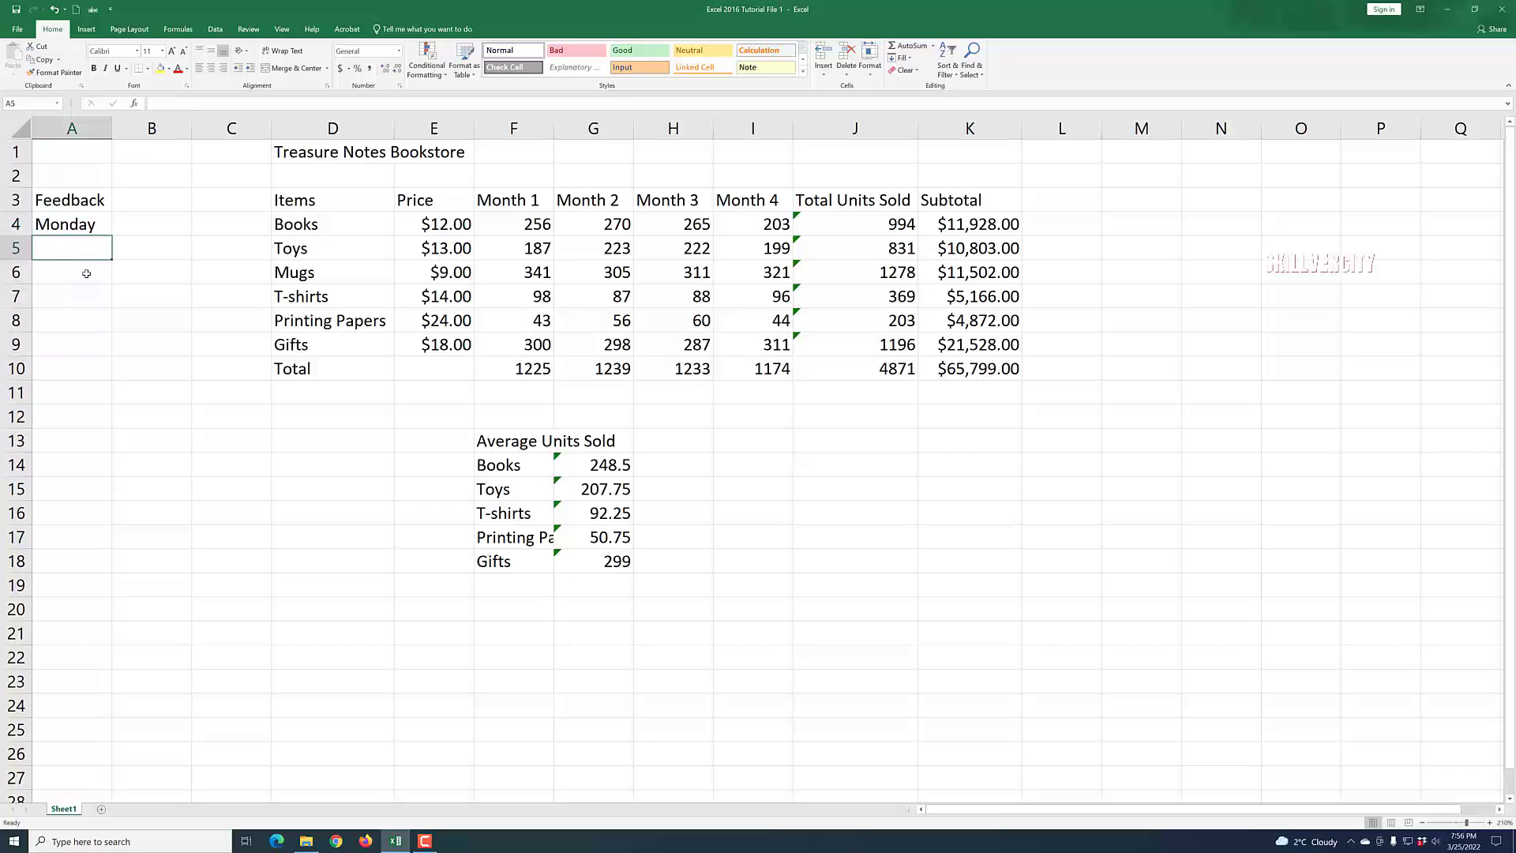
click(86, 273)
click(87, 299)
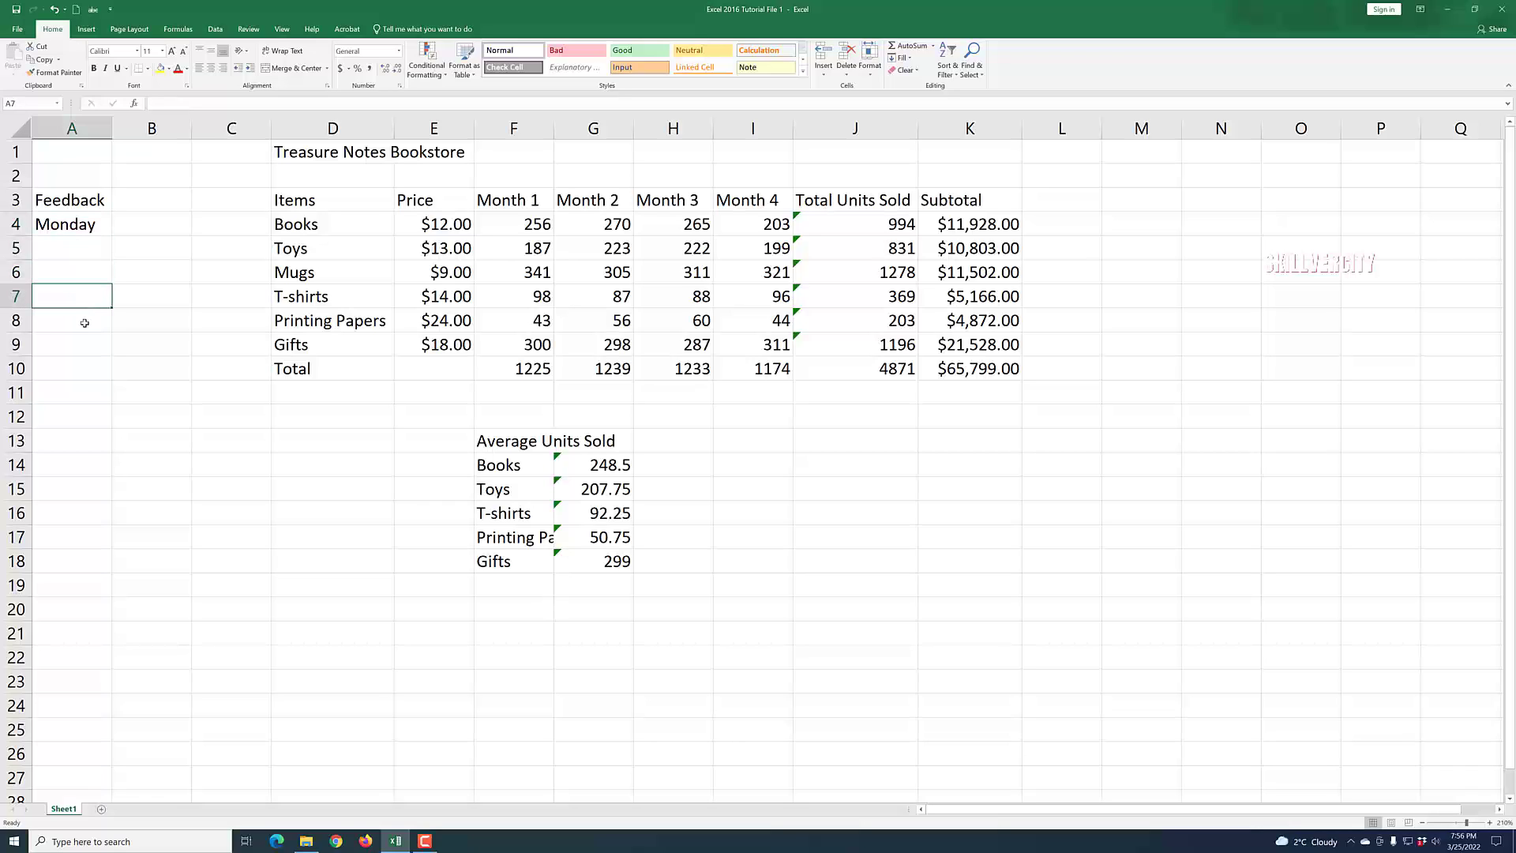
click(90, 225)
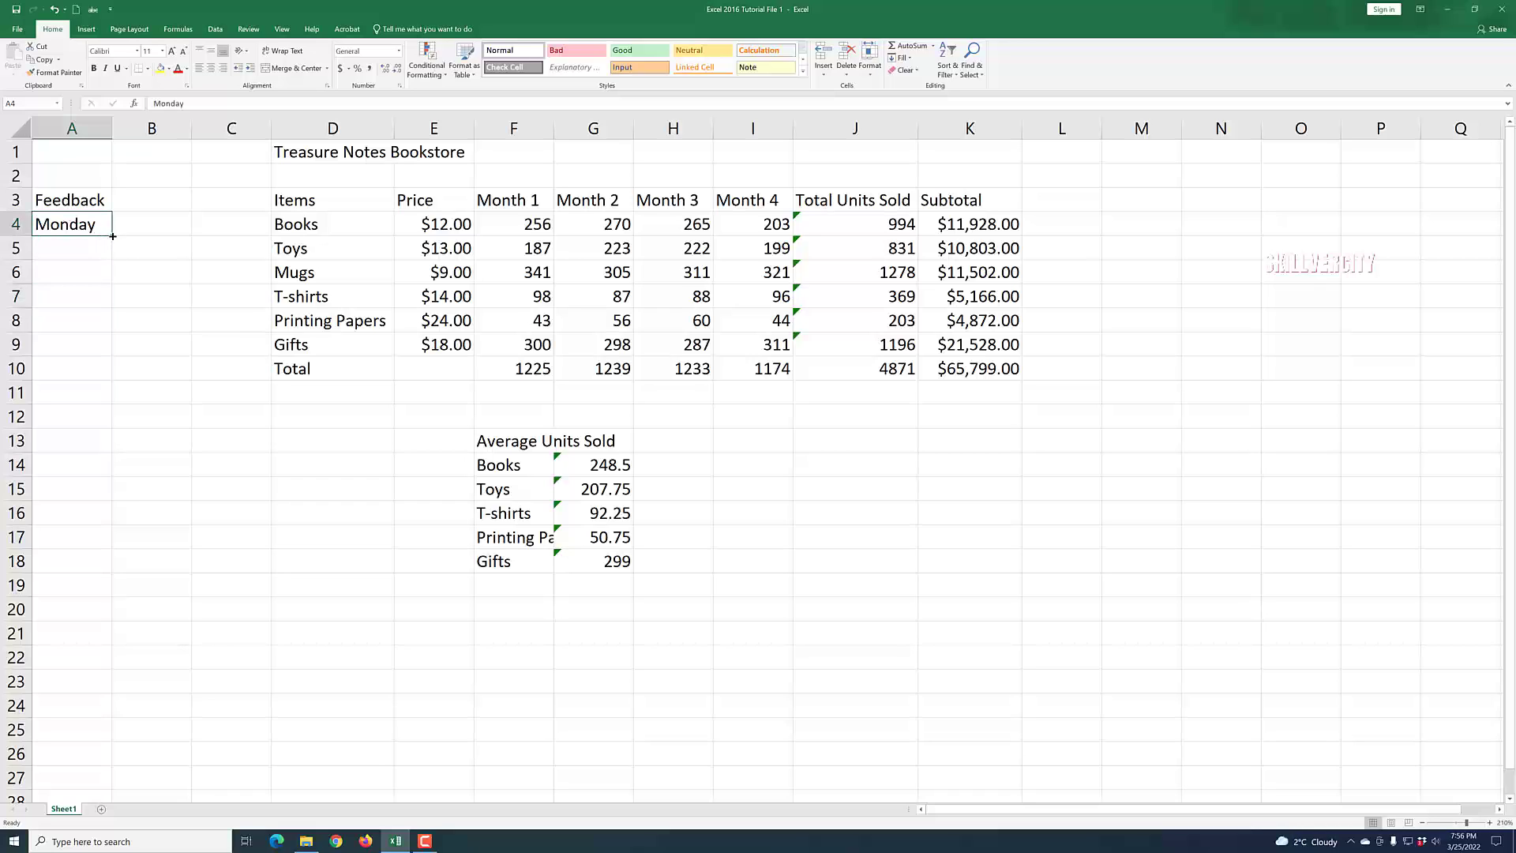
drag(113, 236, 103, 371)
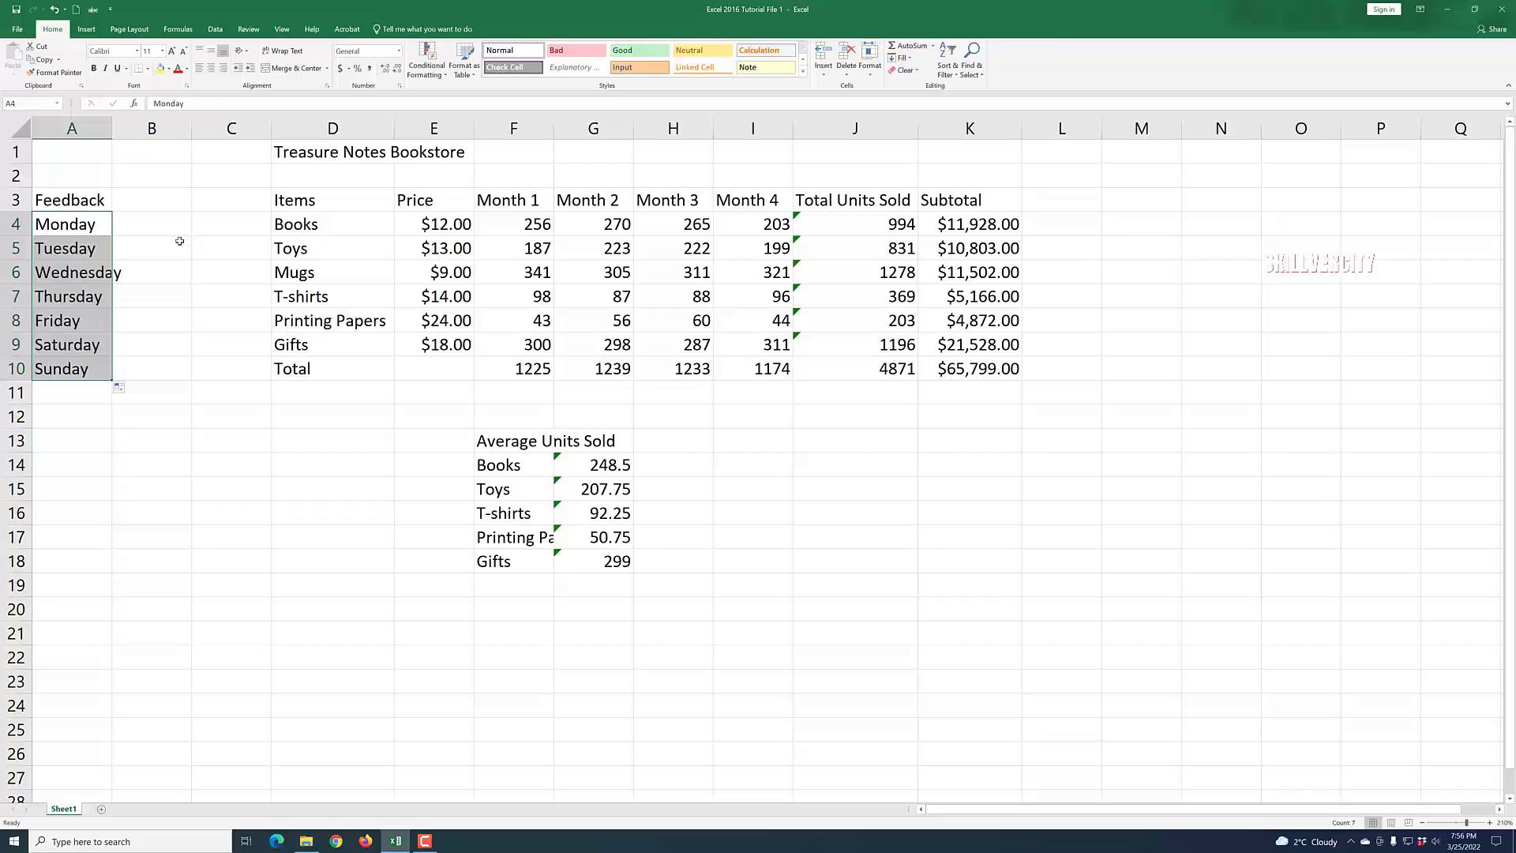
click(211, 327)
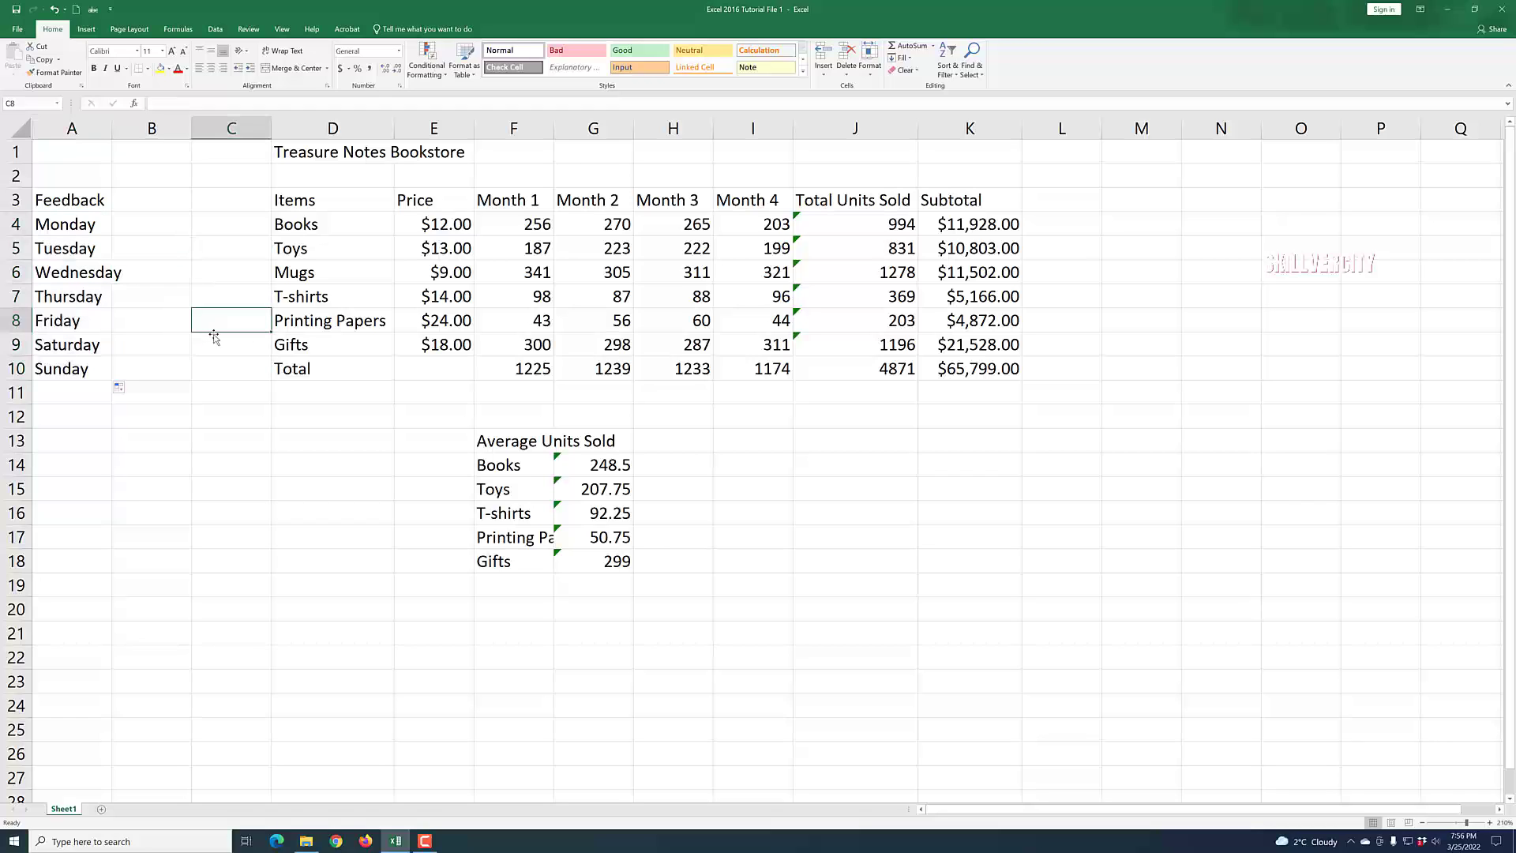
Widen column A to fit the weekday names and add the heading Date in B3.
drag(113, 122, 131, 122)
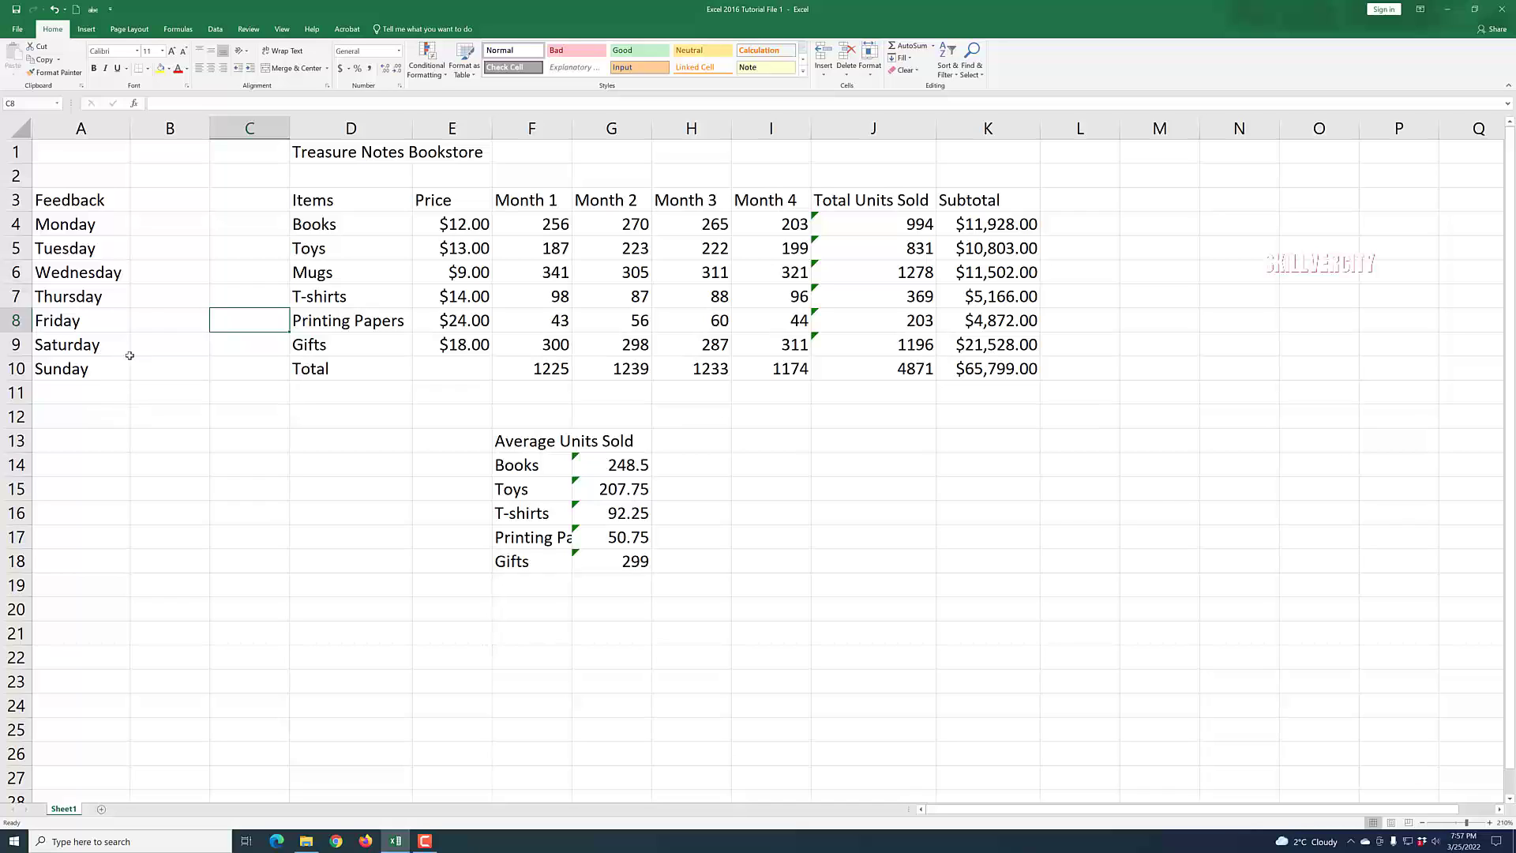
click(164, 202)
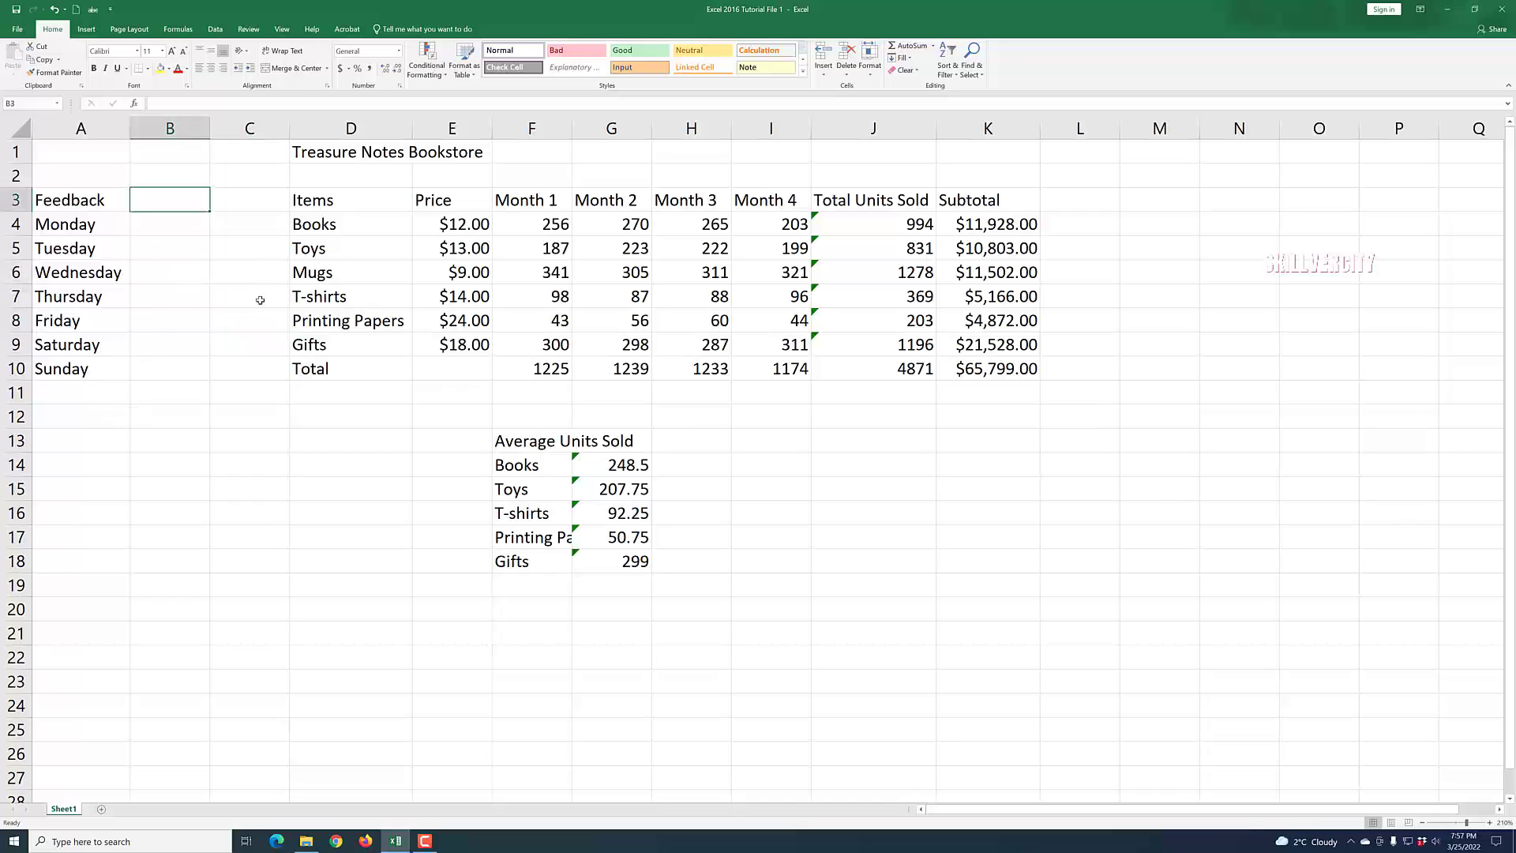
text(Date)
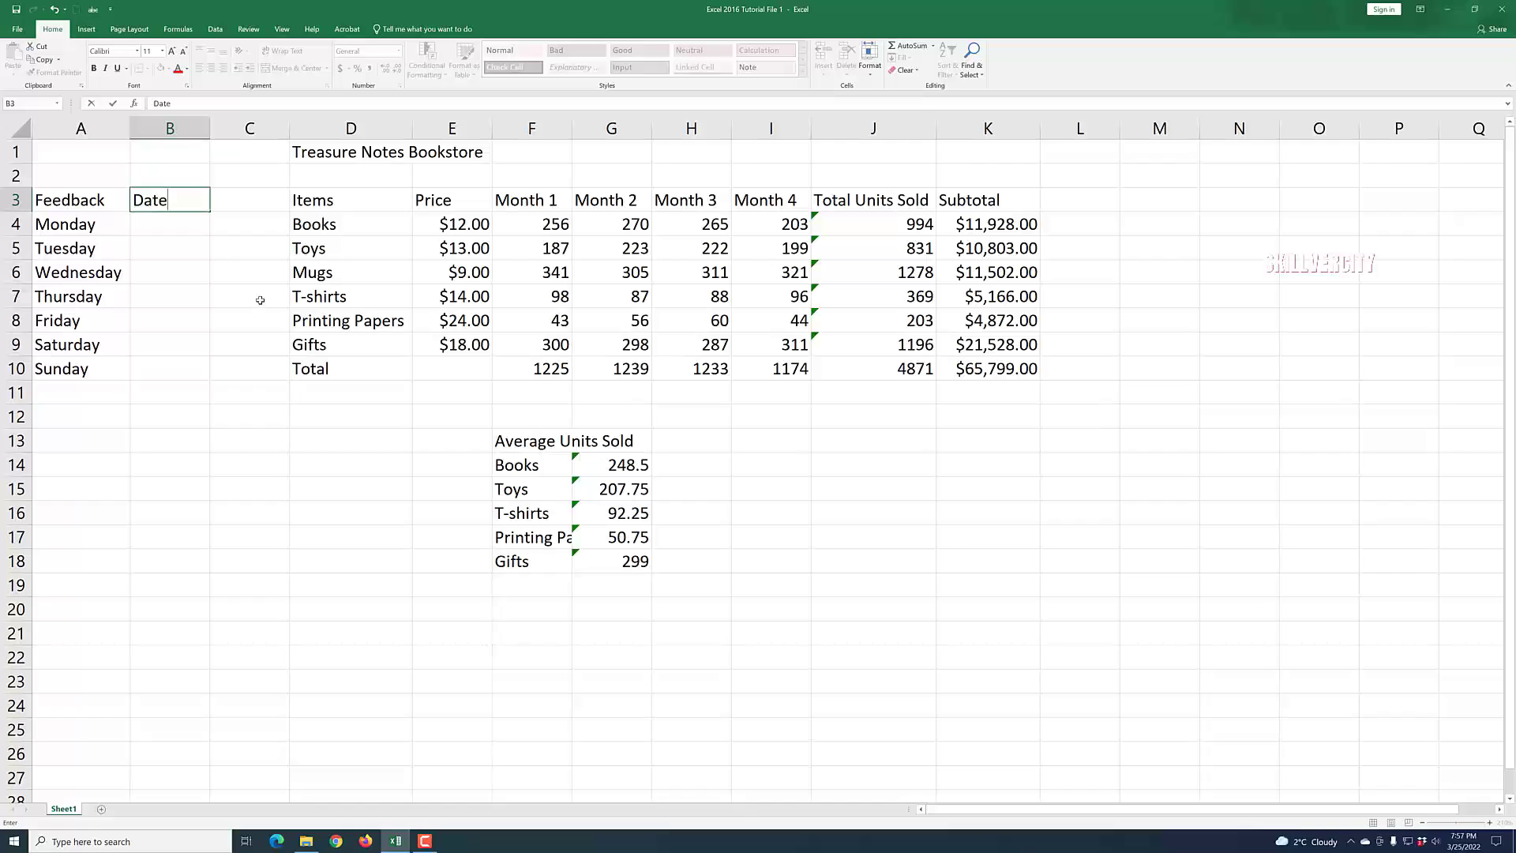
click(223, 316)
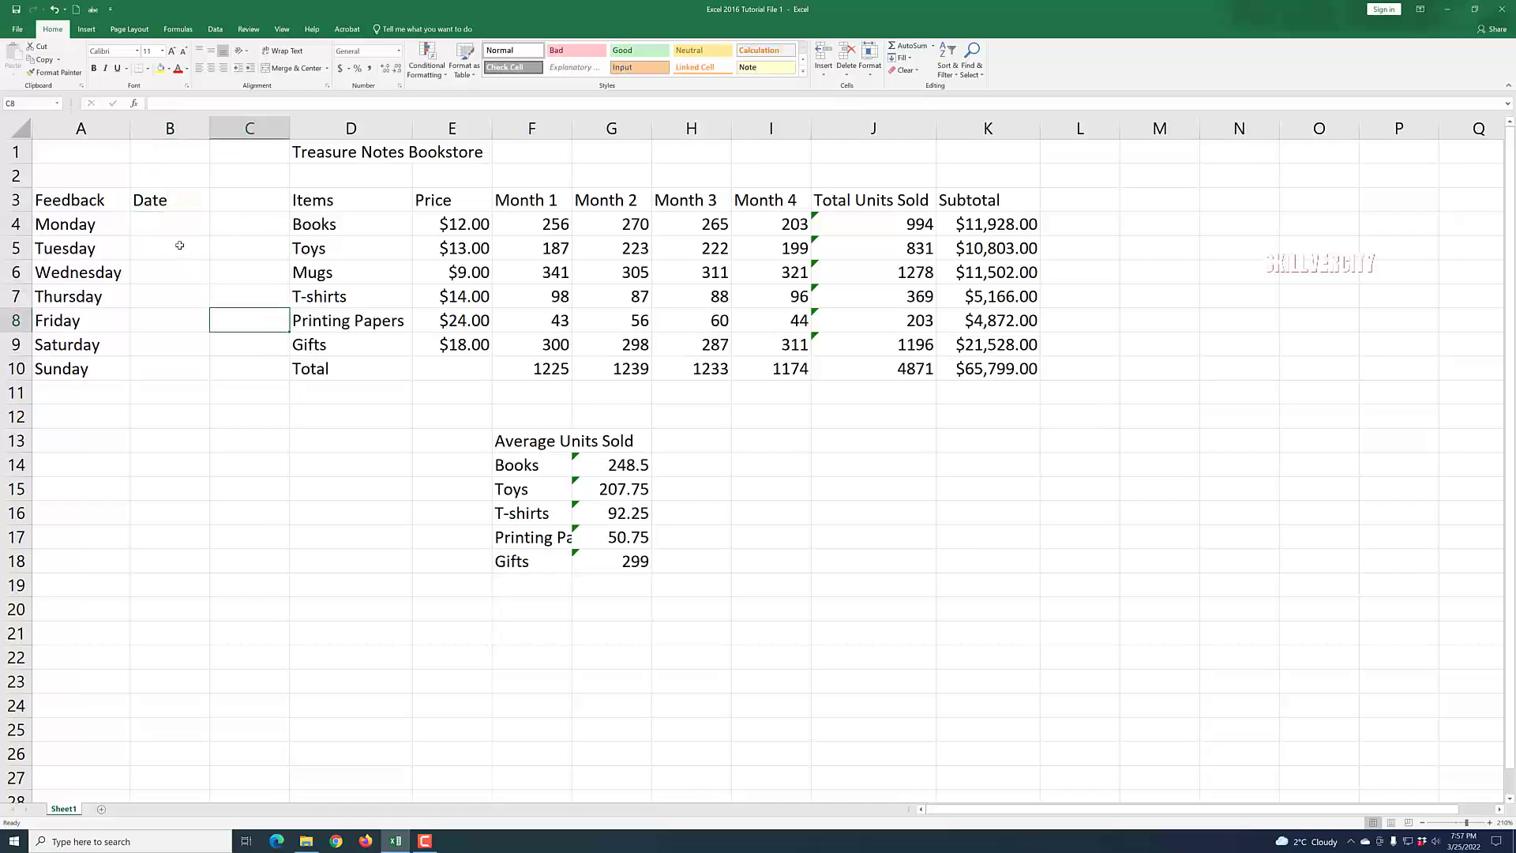
Enter the date April 28 in B4.
click(168, 224)
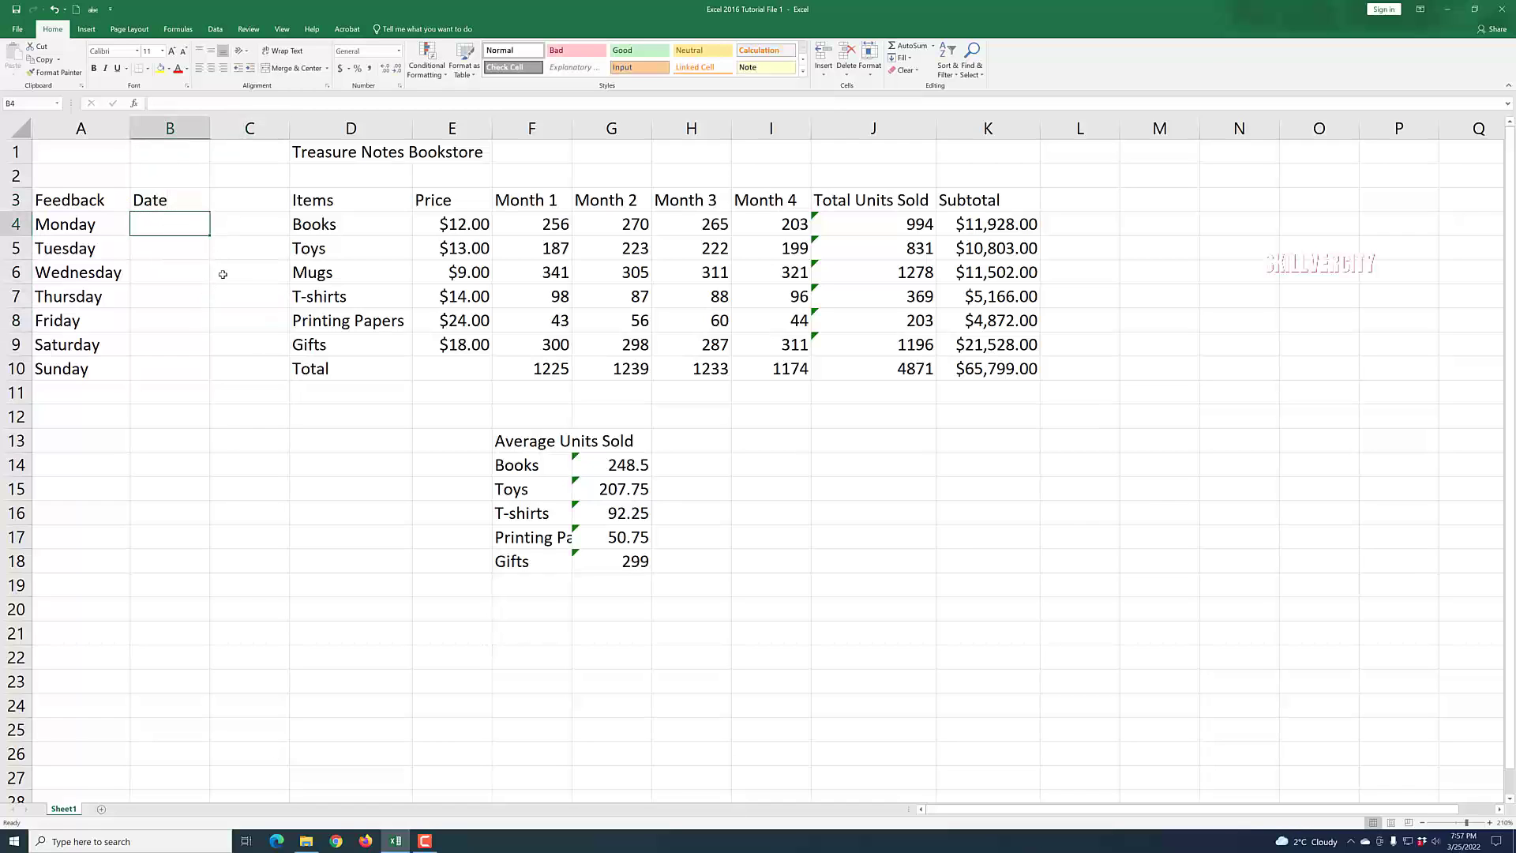
text(A)
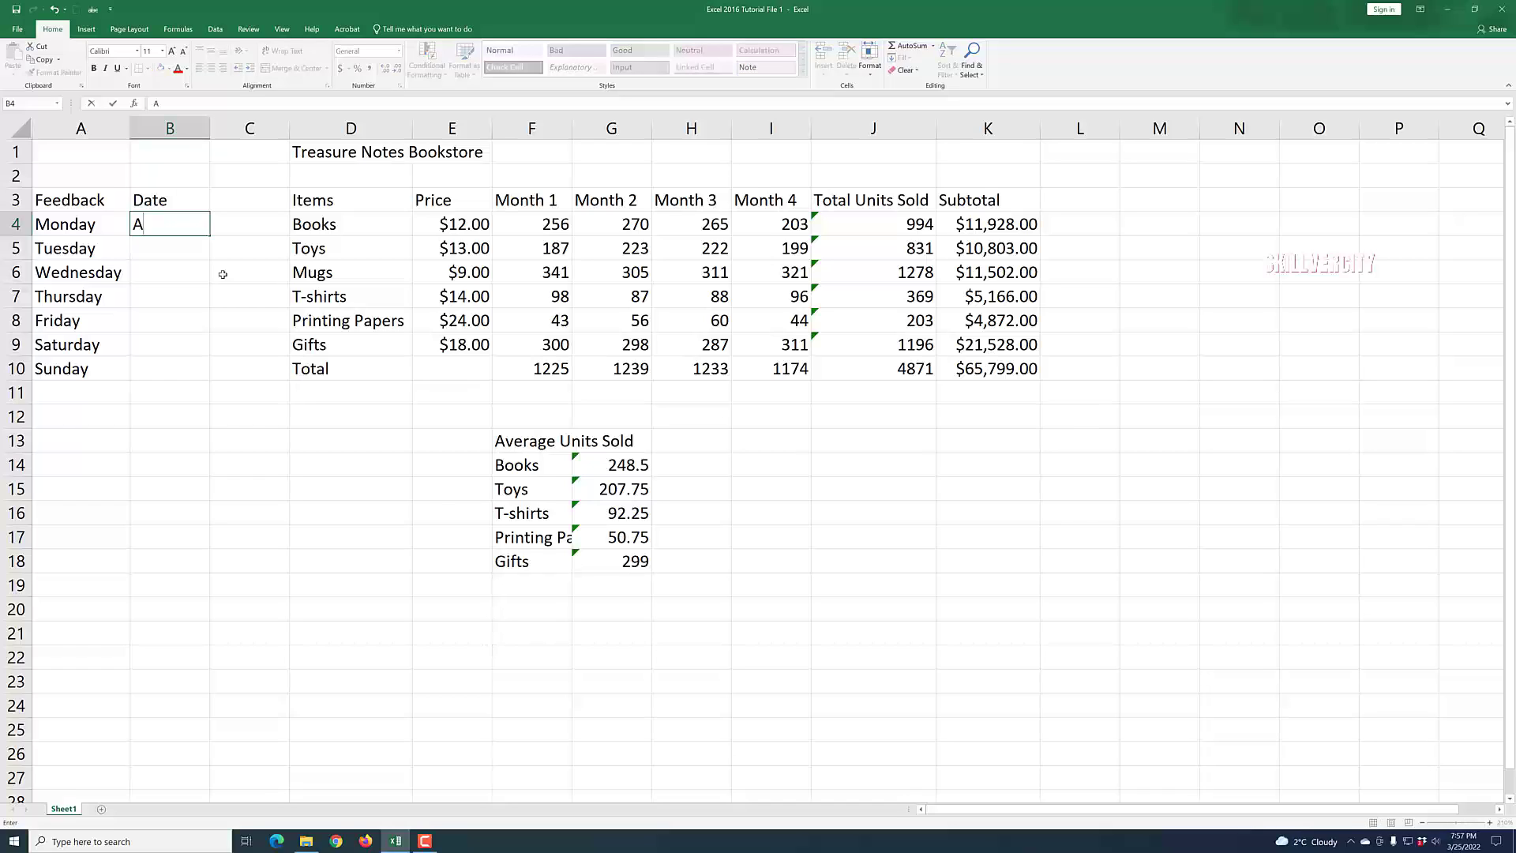
text(pril 28)
key(ctrl+Return)
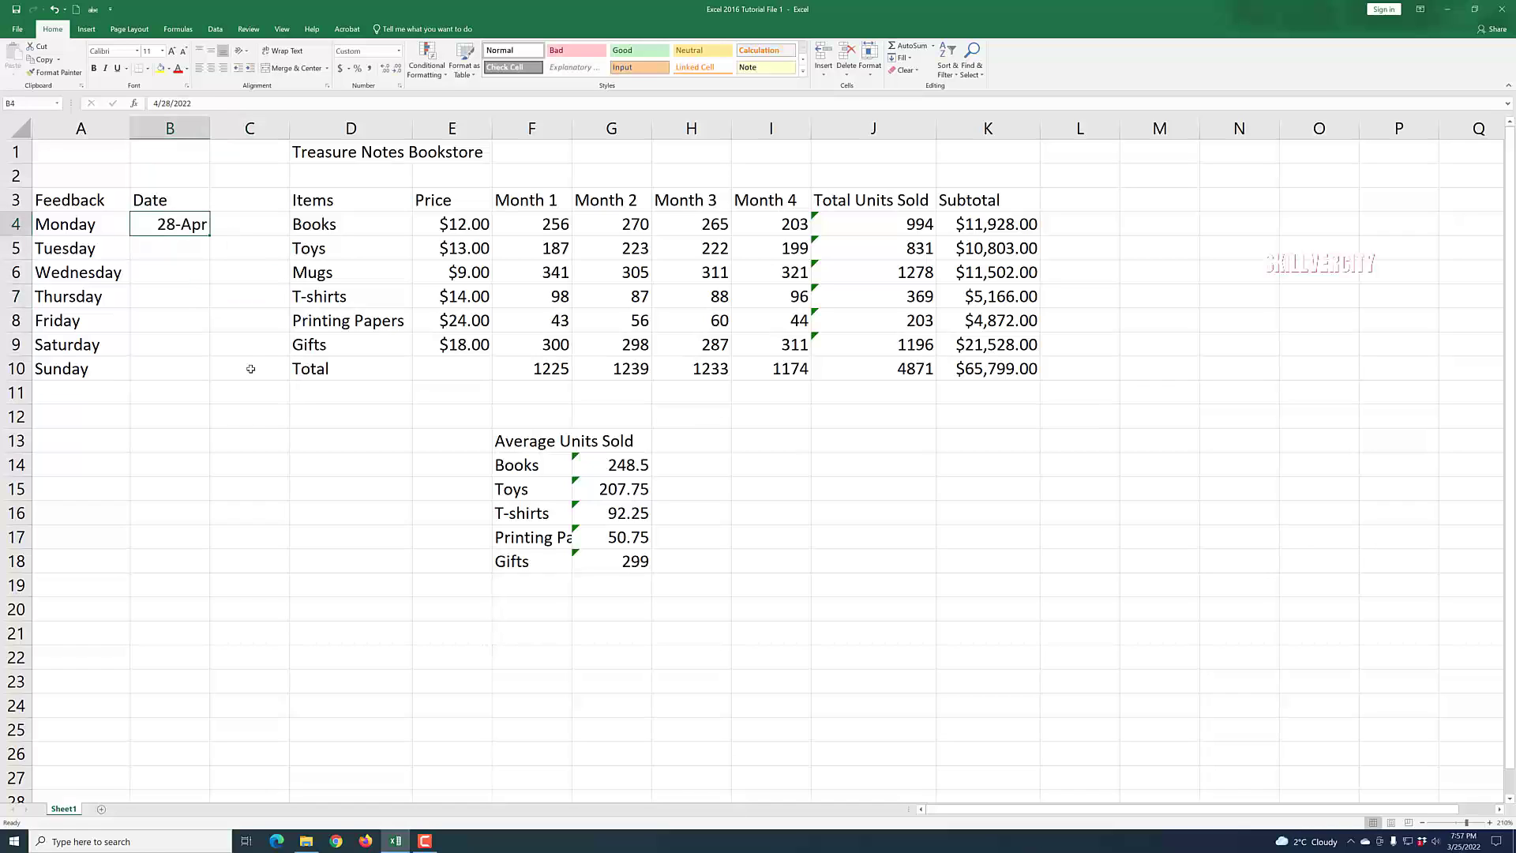
text(2)
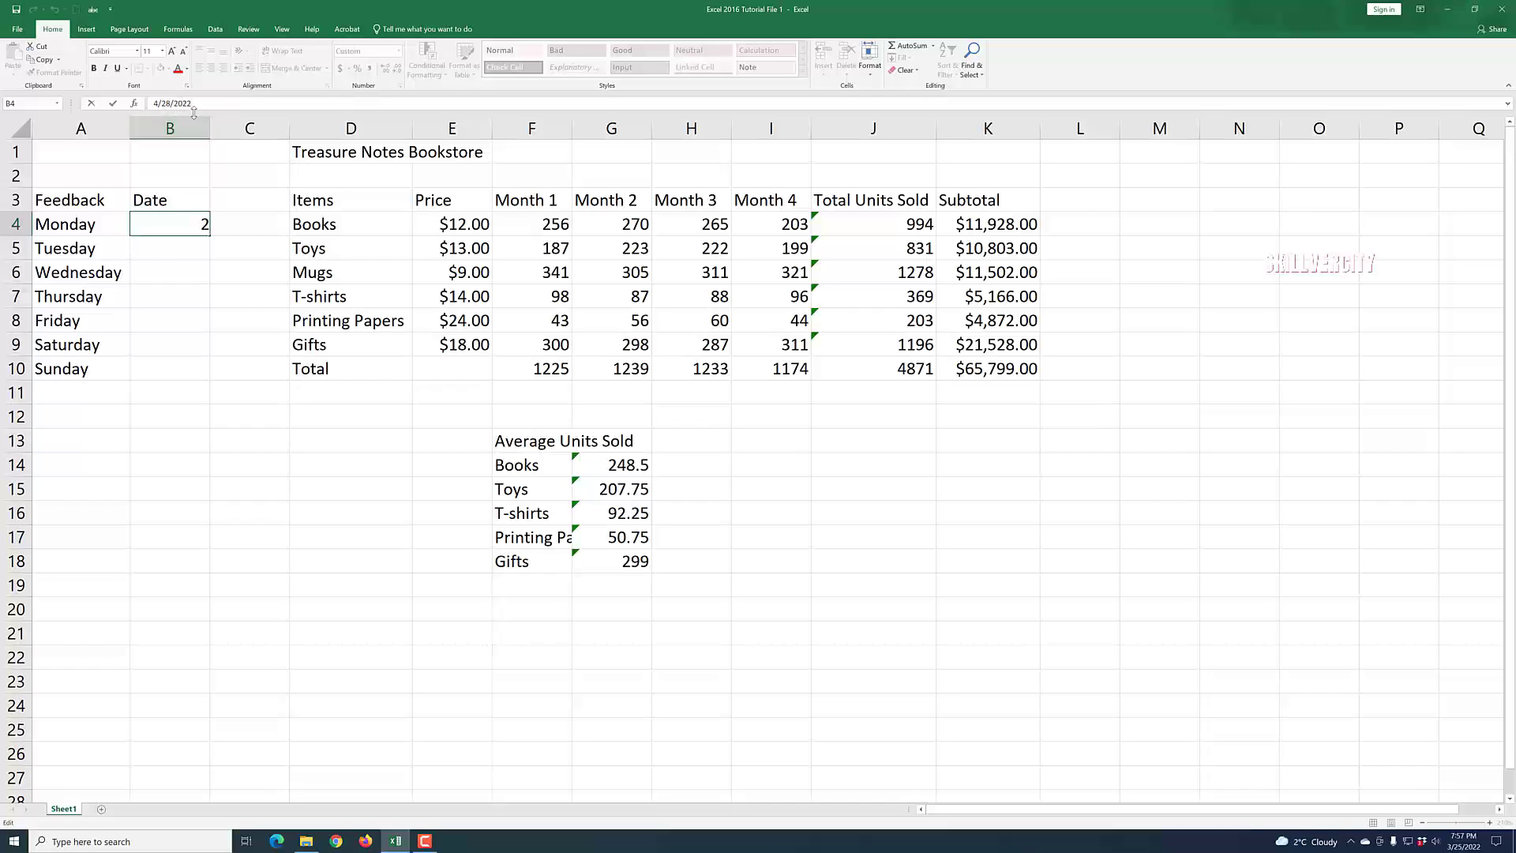
click(234, 368)
Fill the date series from B4 down to B10.
click(169, 227)
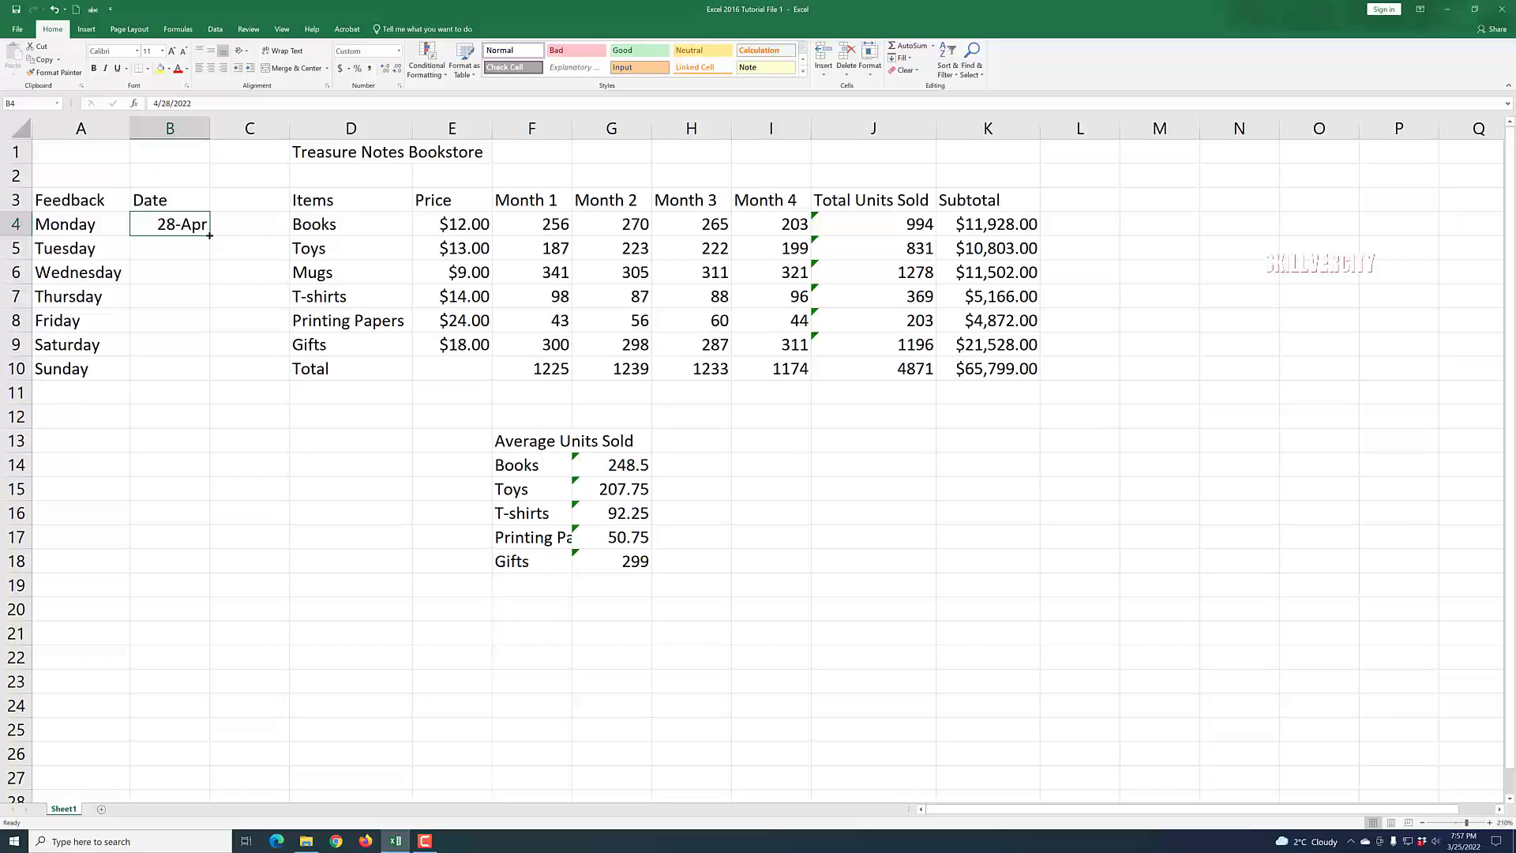
drag(209, 235, 206, 253)
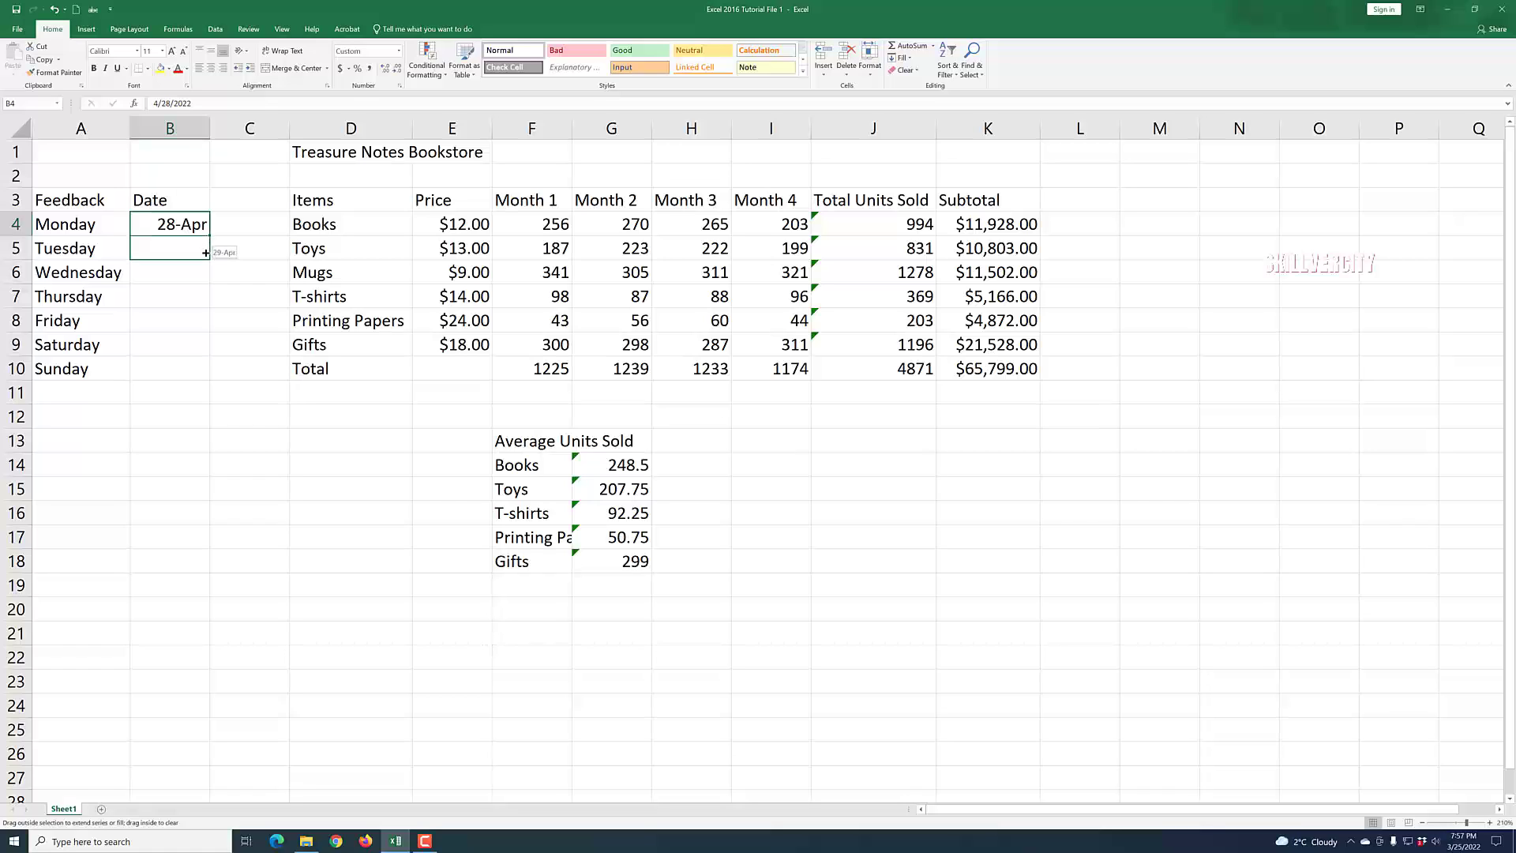
drag(205, 272, 197, 375)
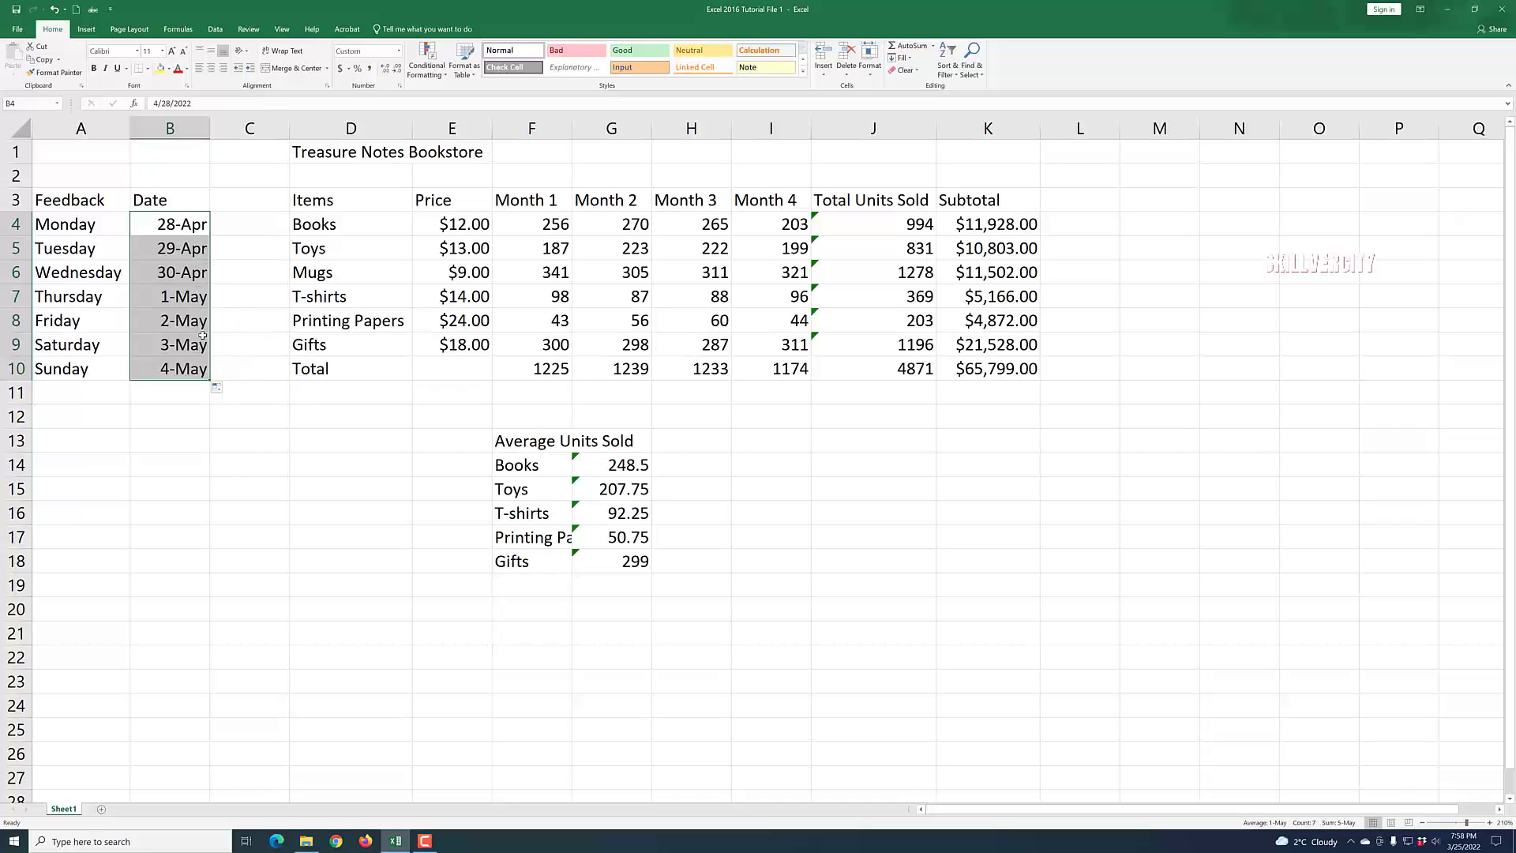
click(300, 533)
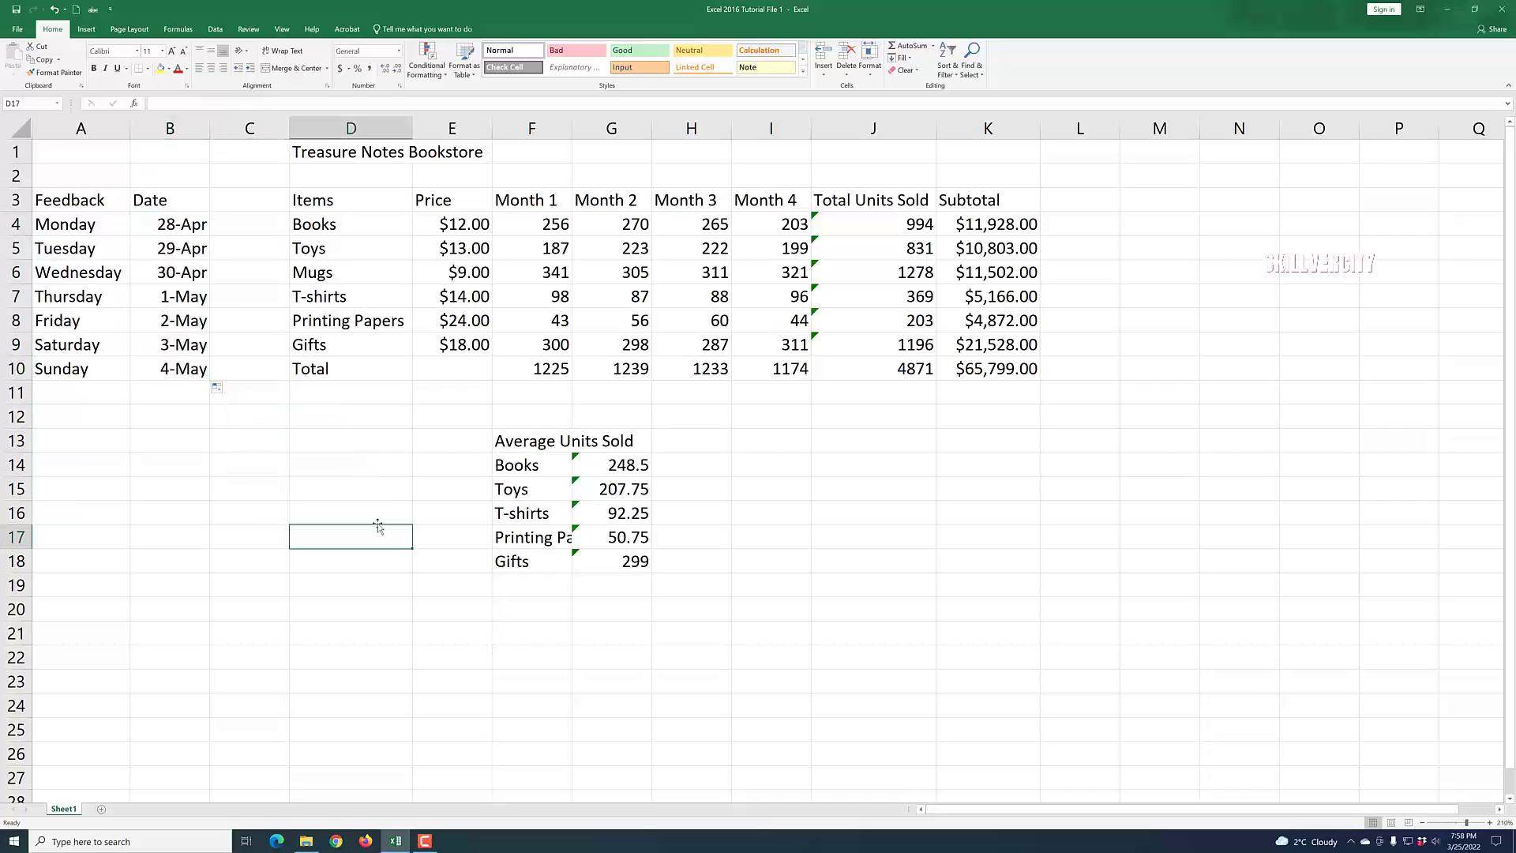
Format B4 with the default short Date format.
click(179, 225)
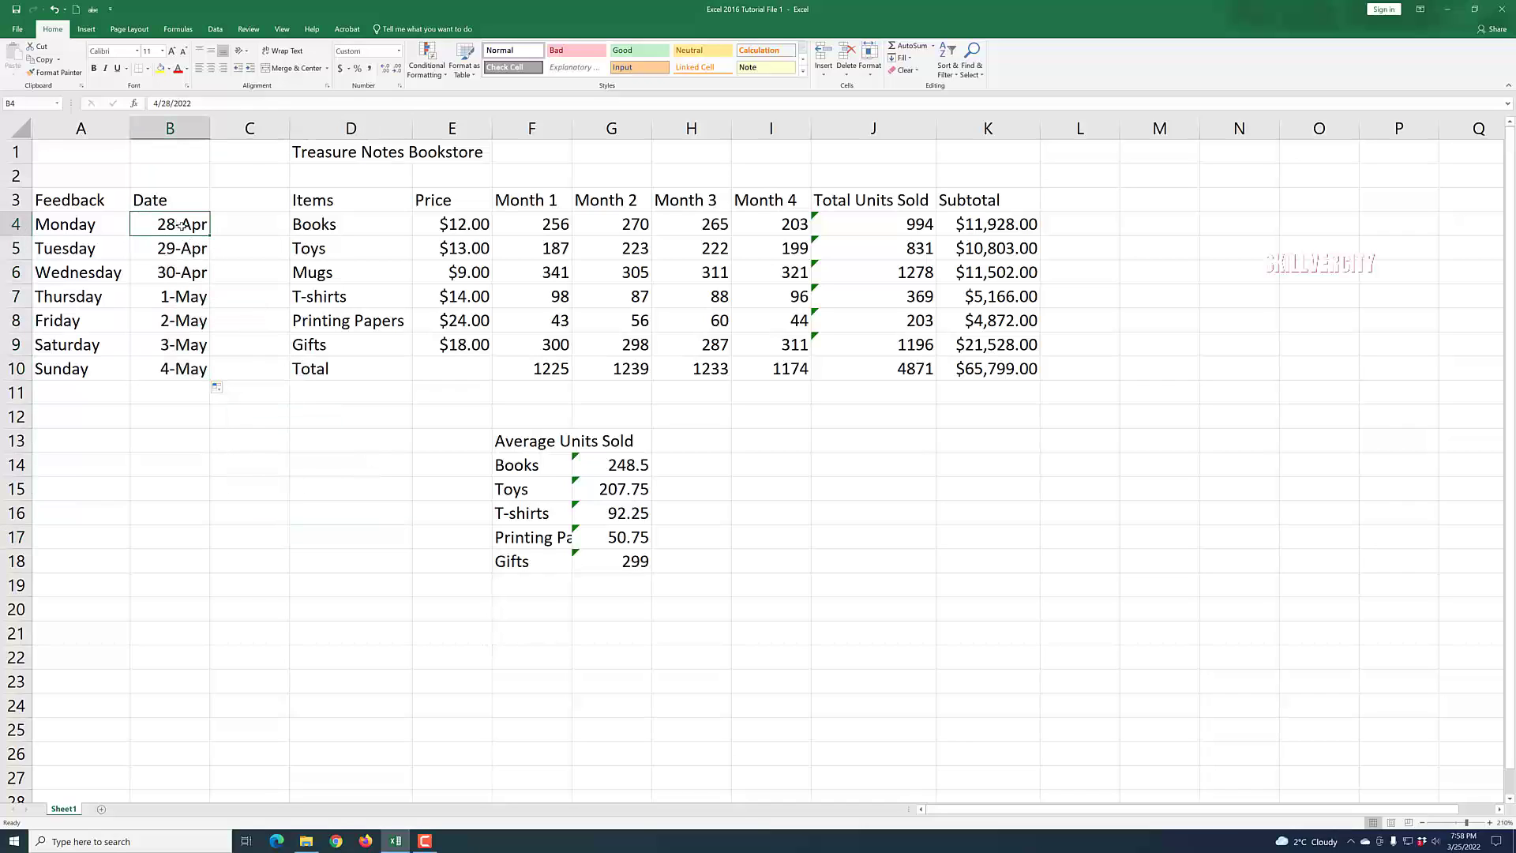
right_click(181, 226)
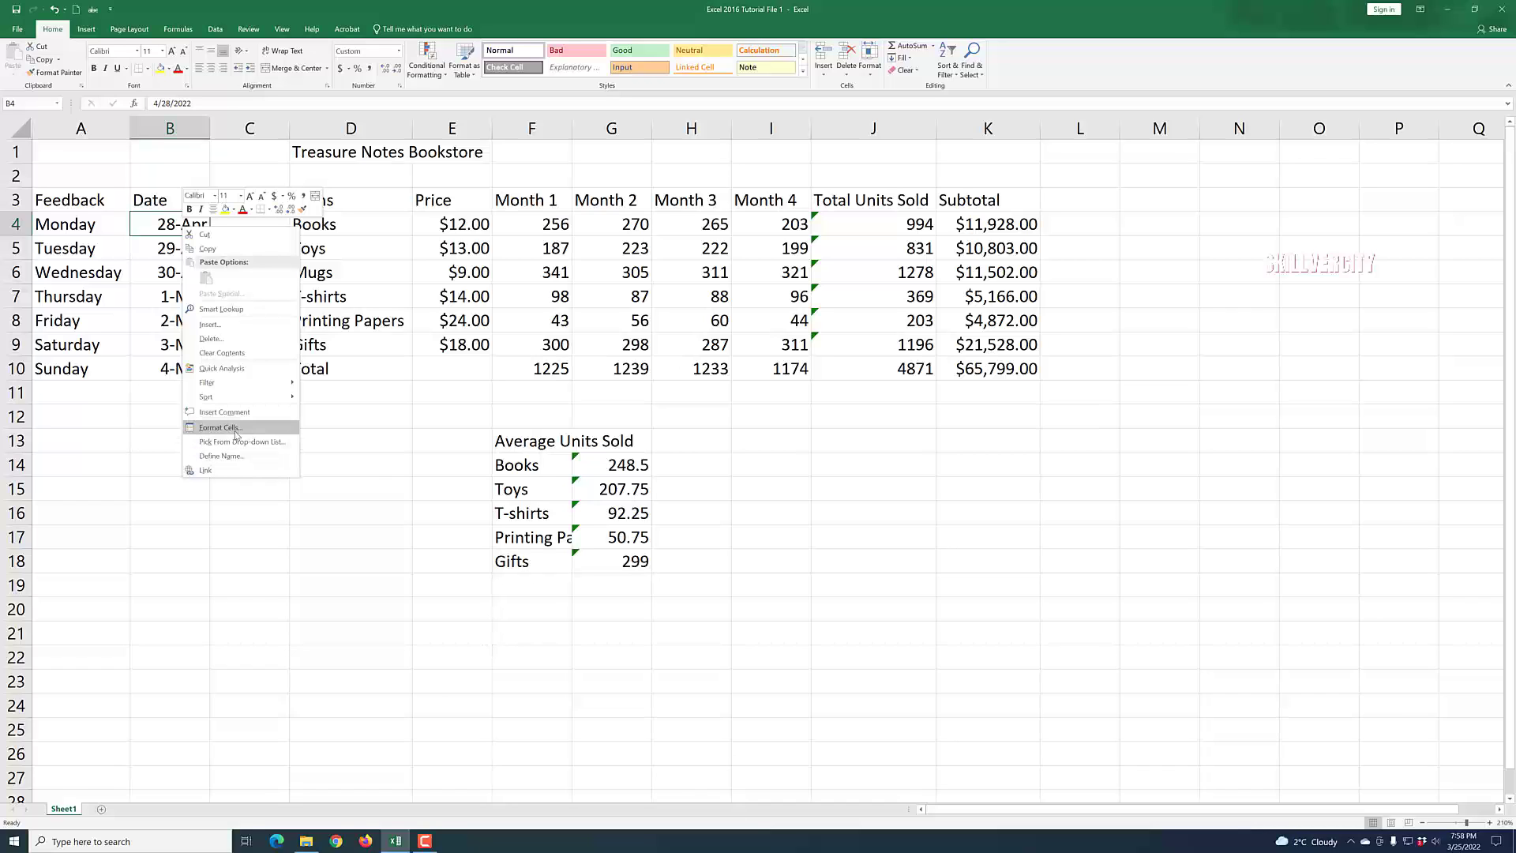
click(234, 431)
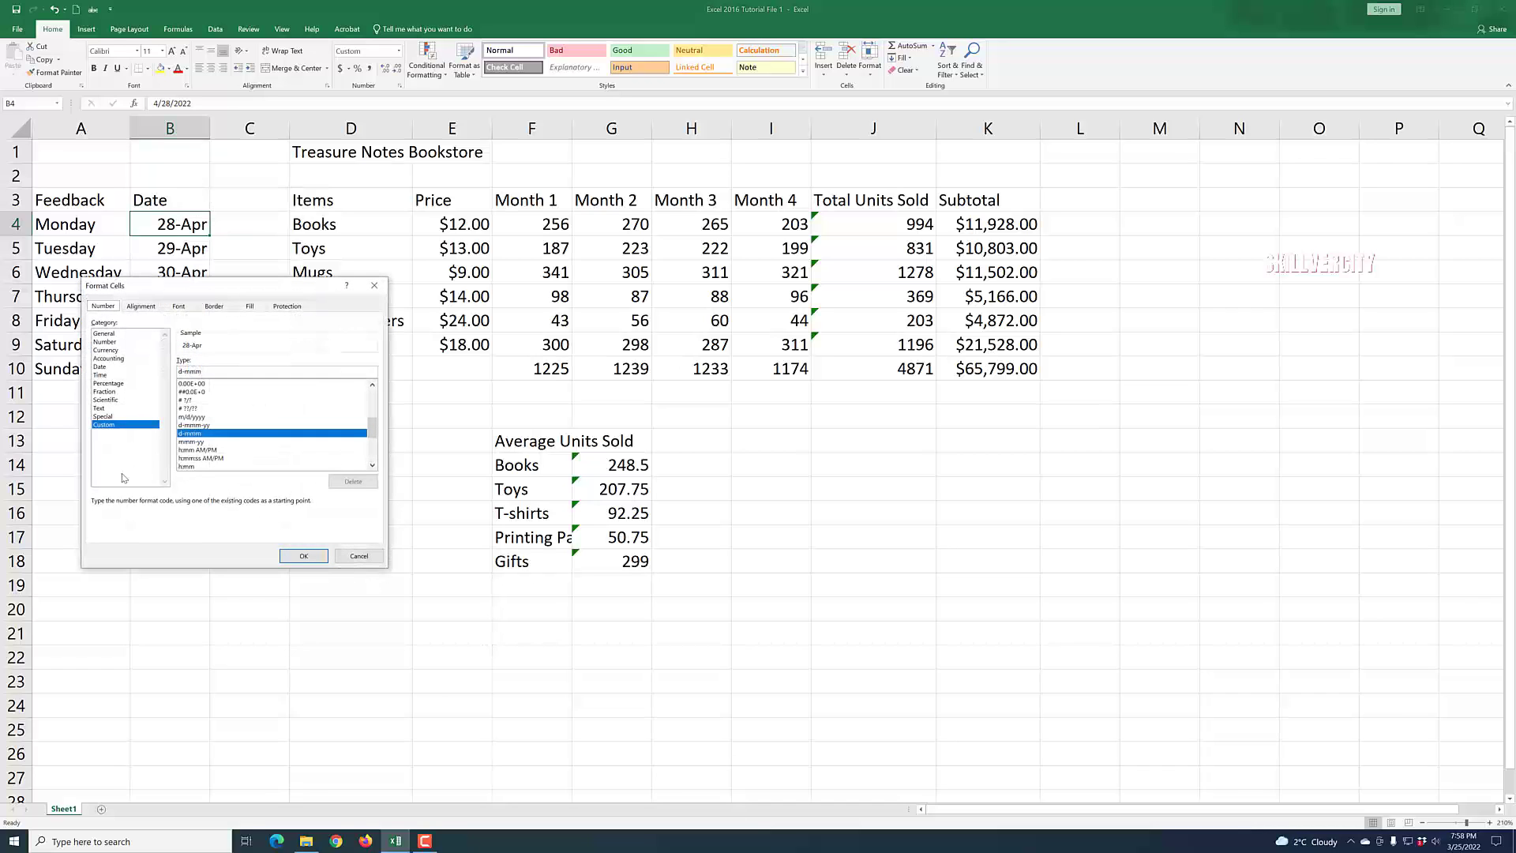
click(106, 367)
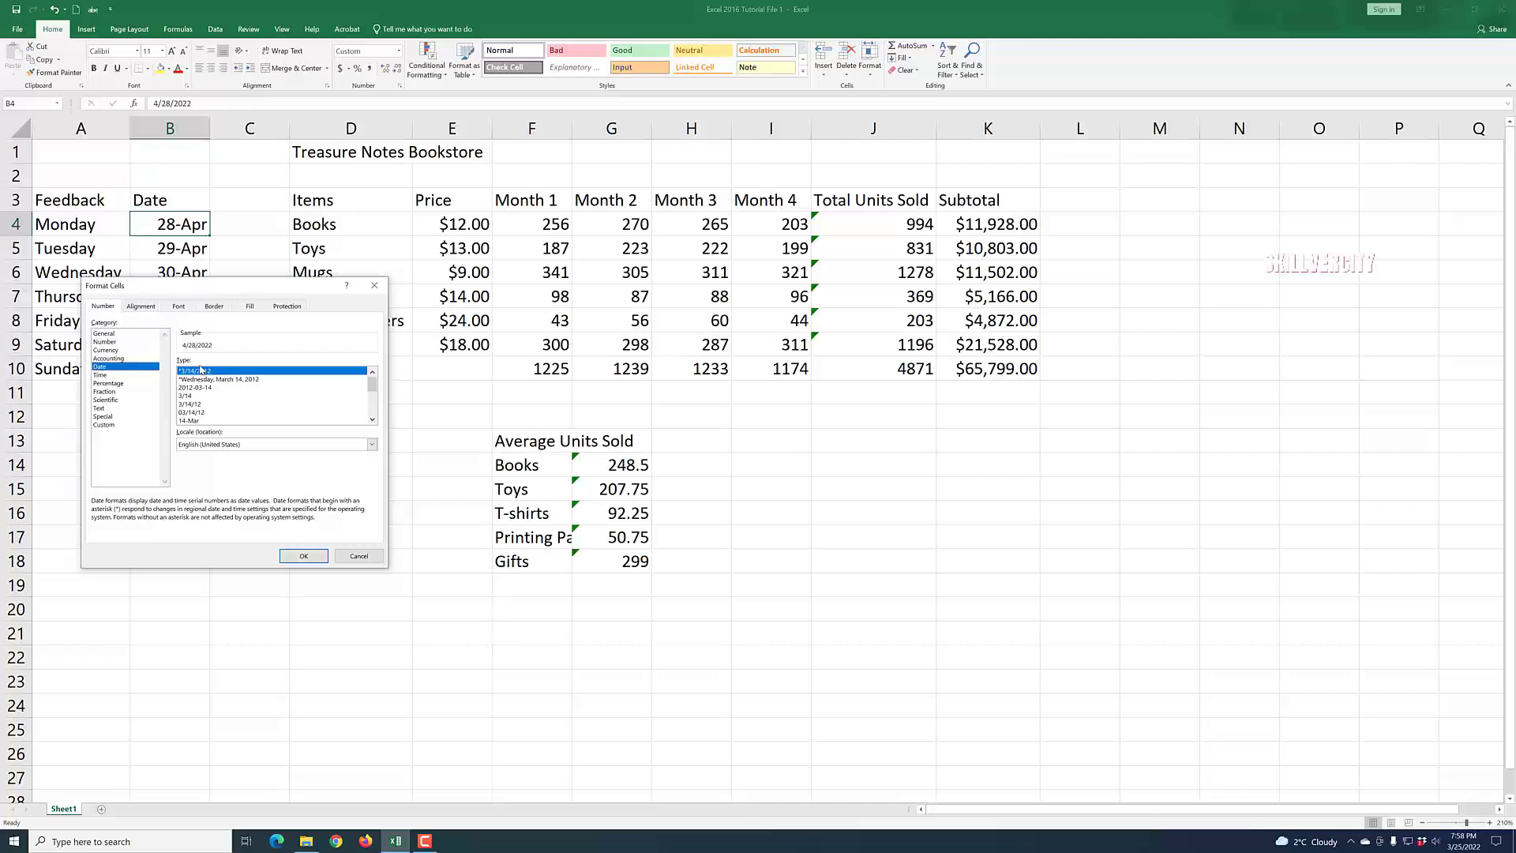
click(303, 556)
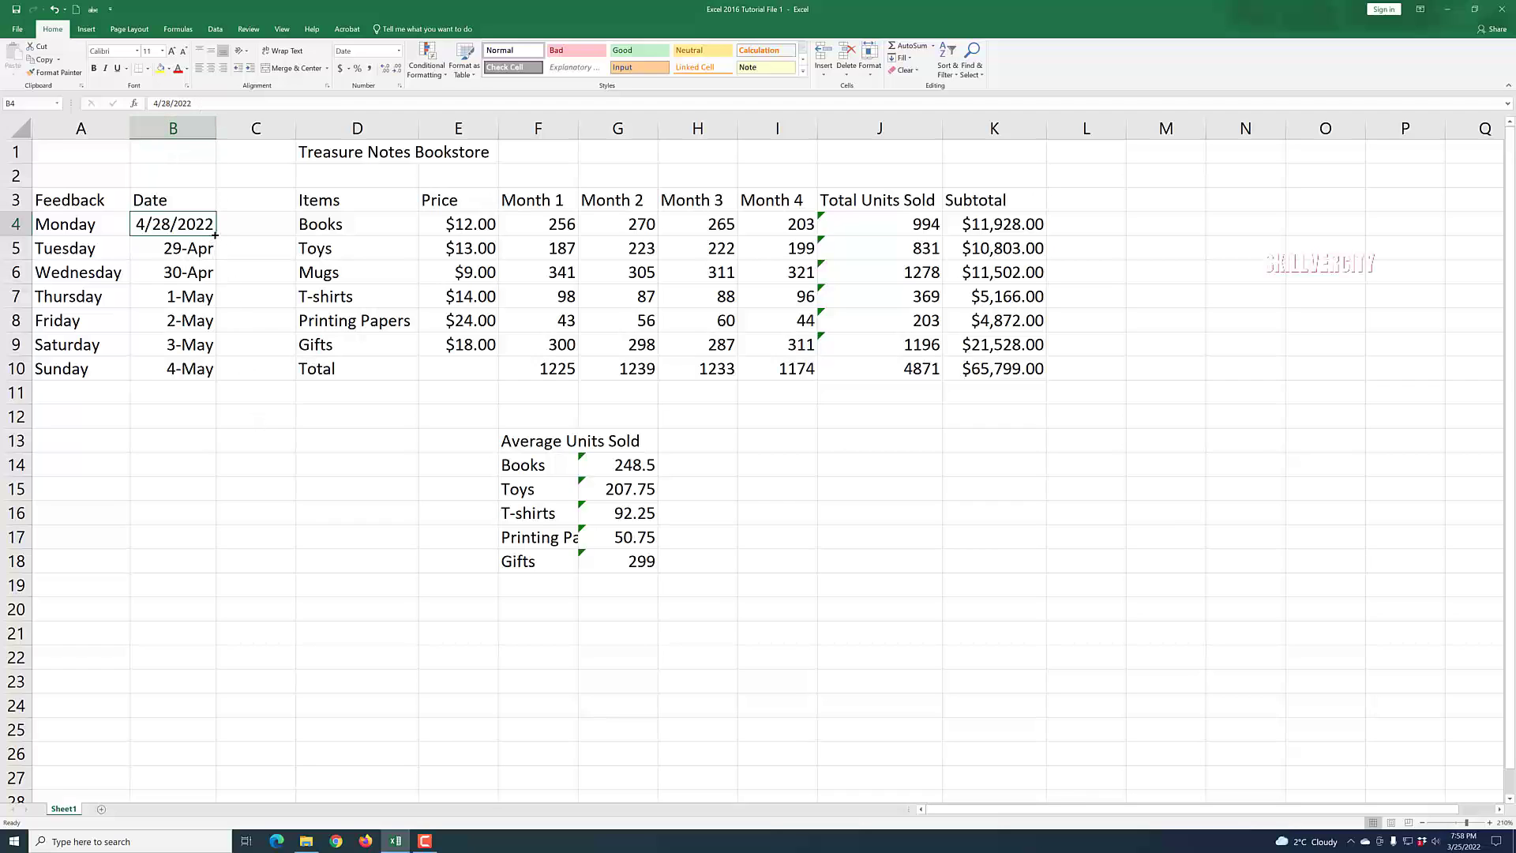
Extend the reformatted date series from B4 down to B10.
drag(215, 234, 213, 379)
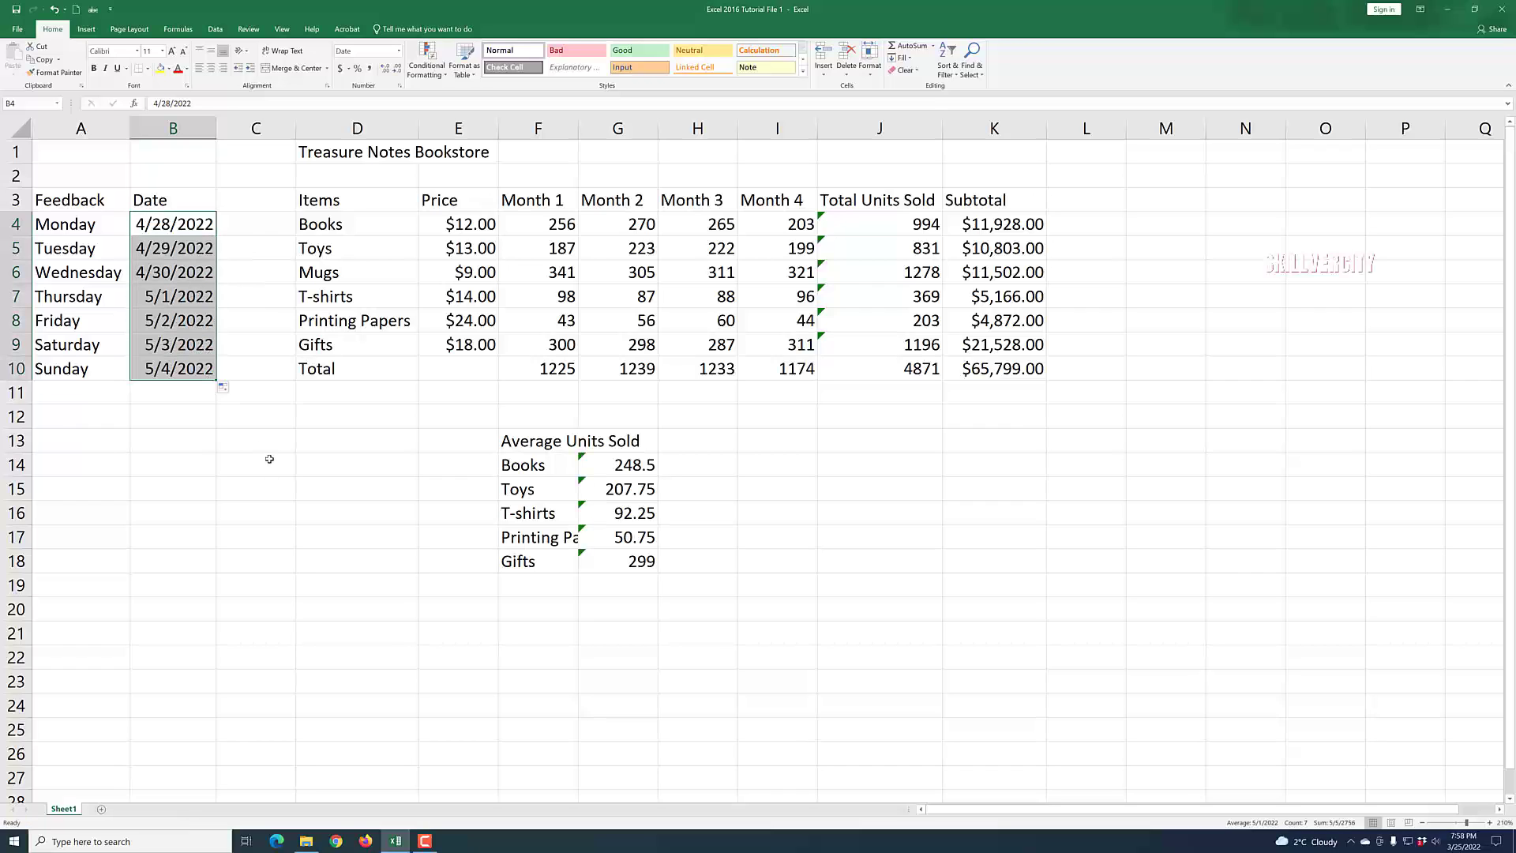
click(852, 526)
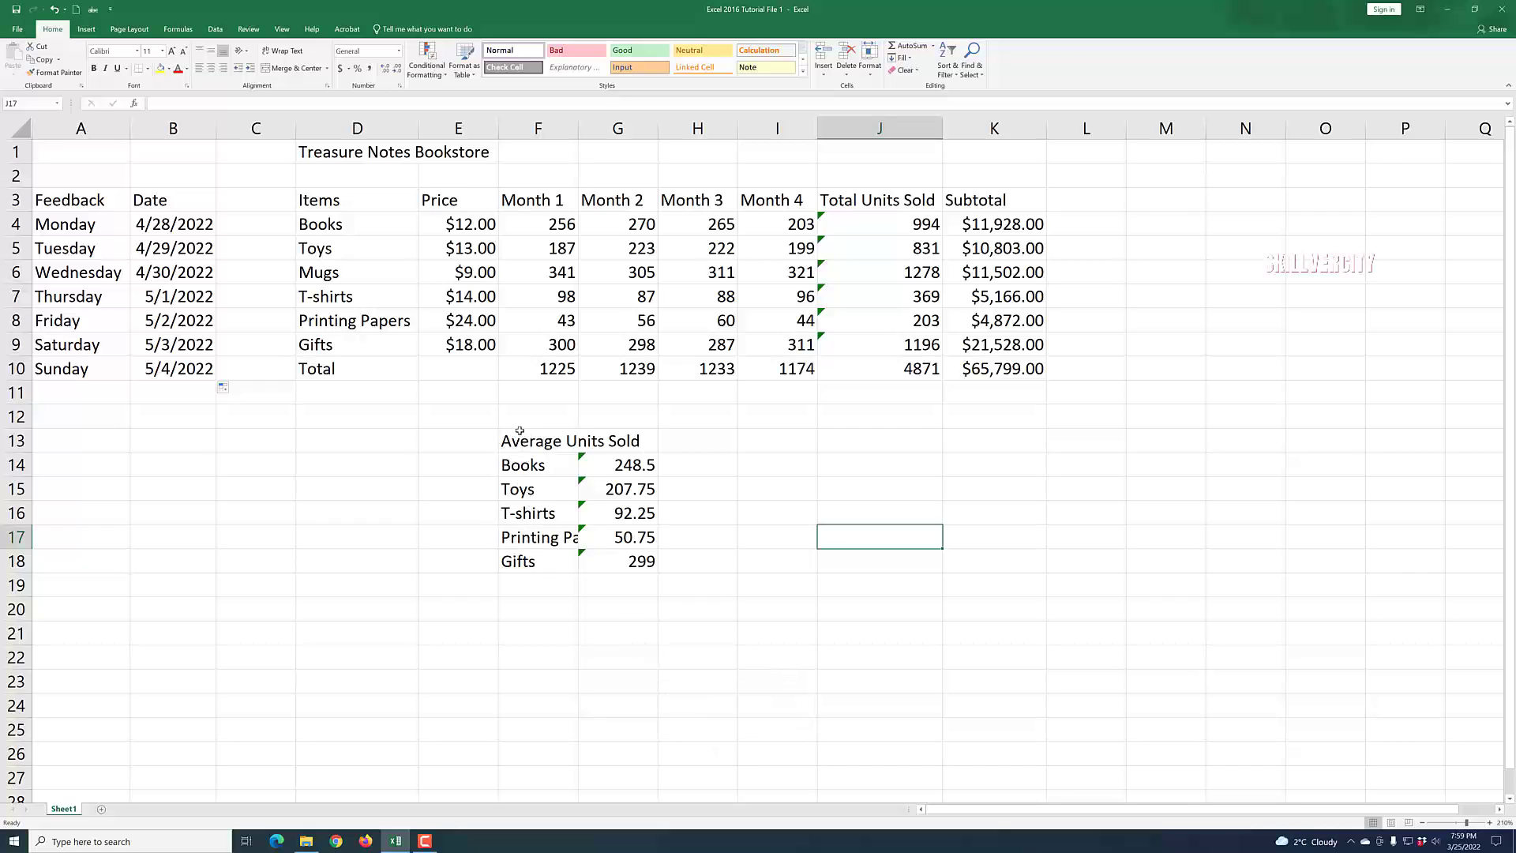
Move the Average Units Sold table into columns A and B, starting at row 13.
drag(522, 440, 647, 562)
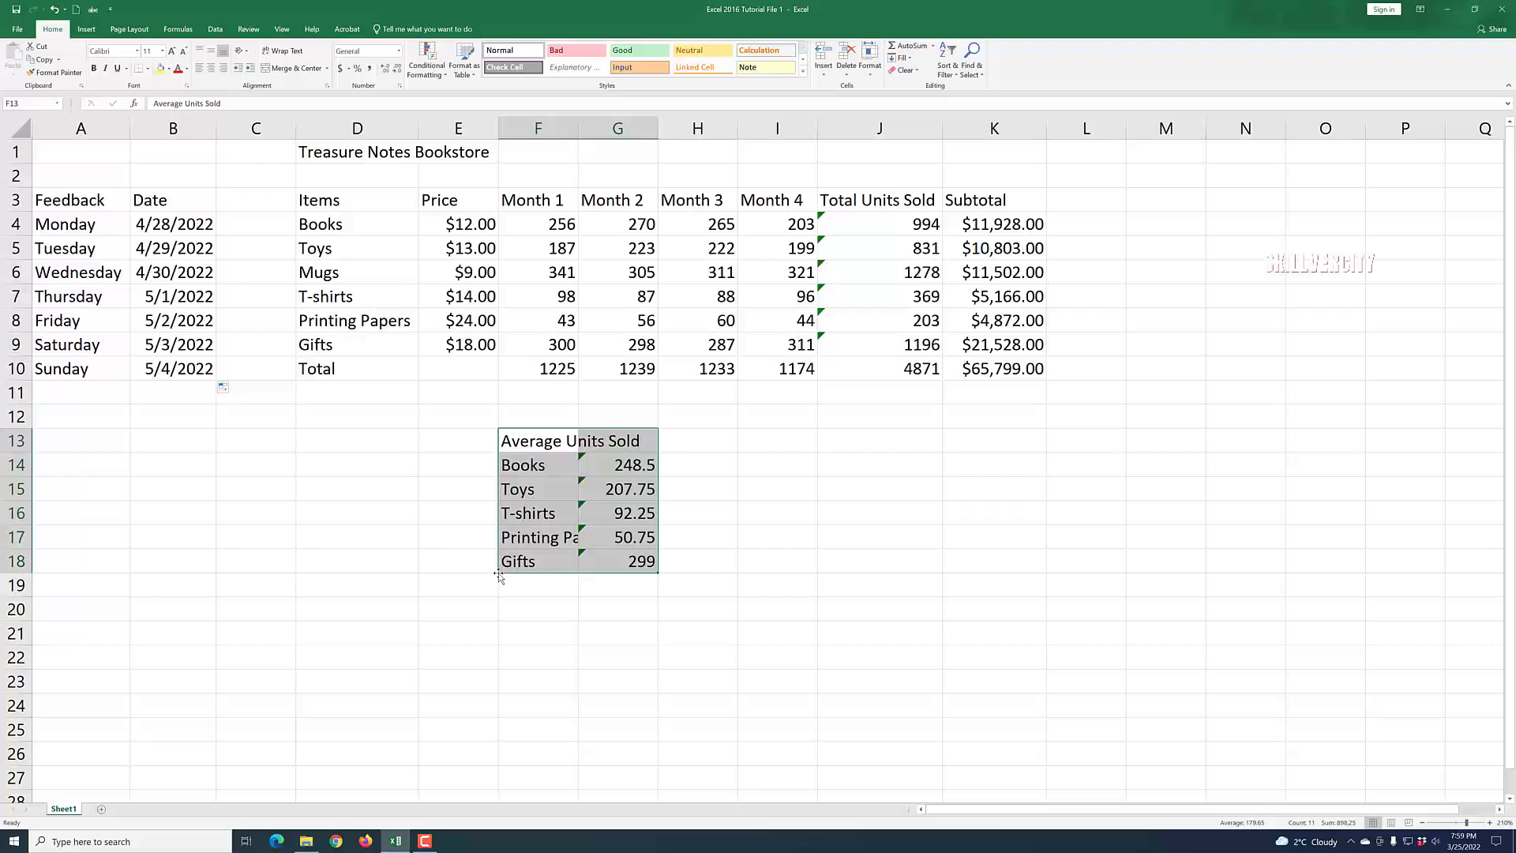
drag(498, 576, 106, 558)
click(400, 628)
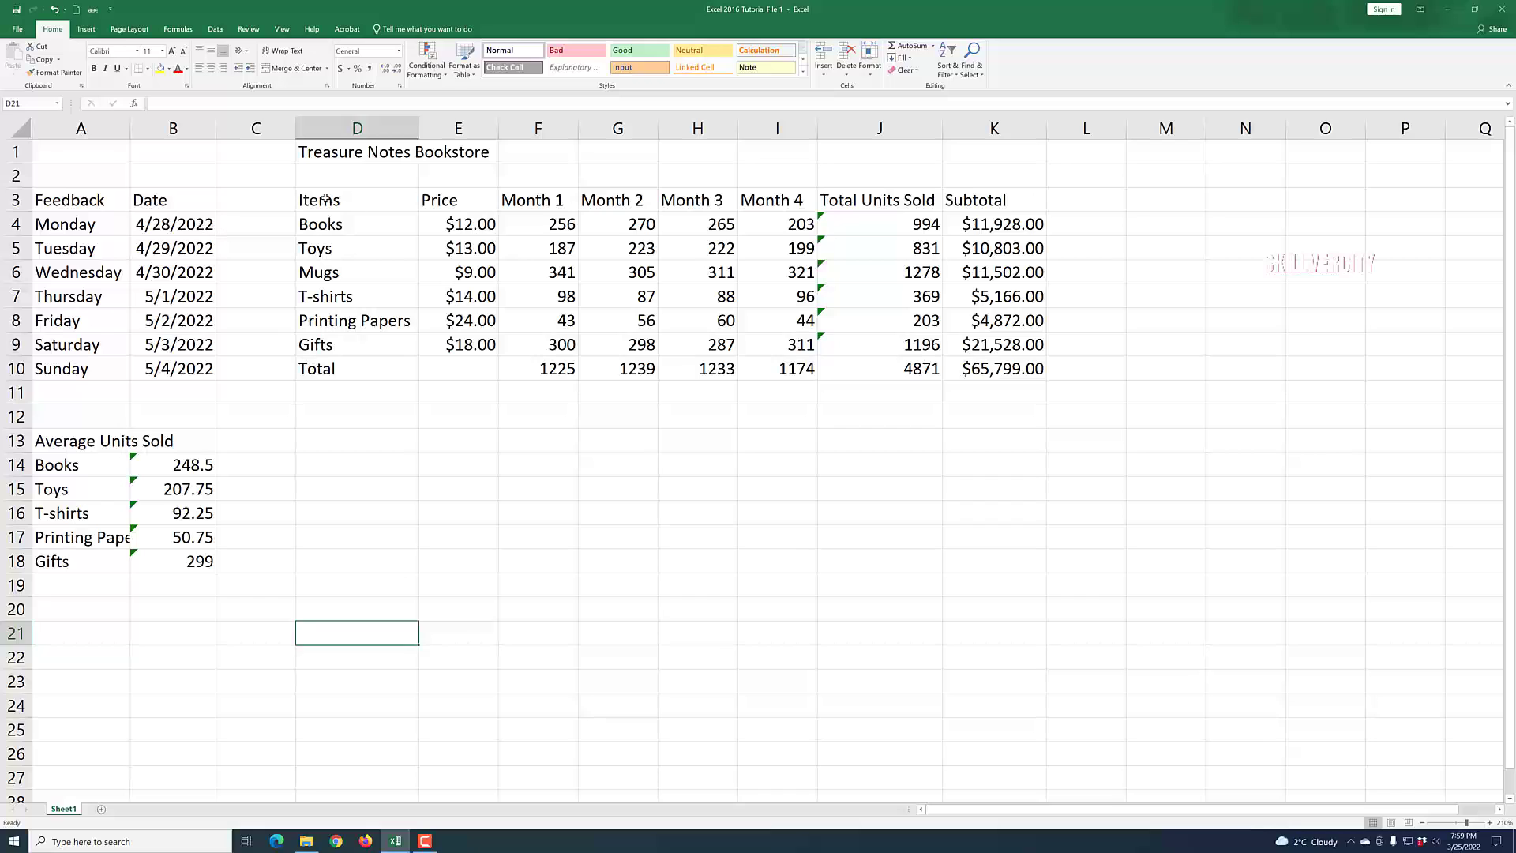
Move the Items sales table from D3:K10 one column left so it starts at C3, and widen column C.
drag(325, 199, 1054, 389)
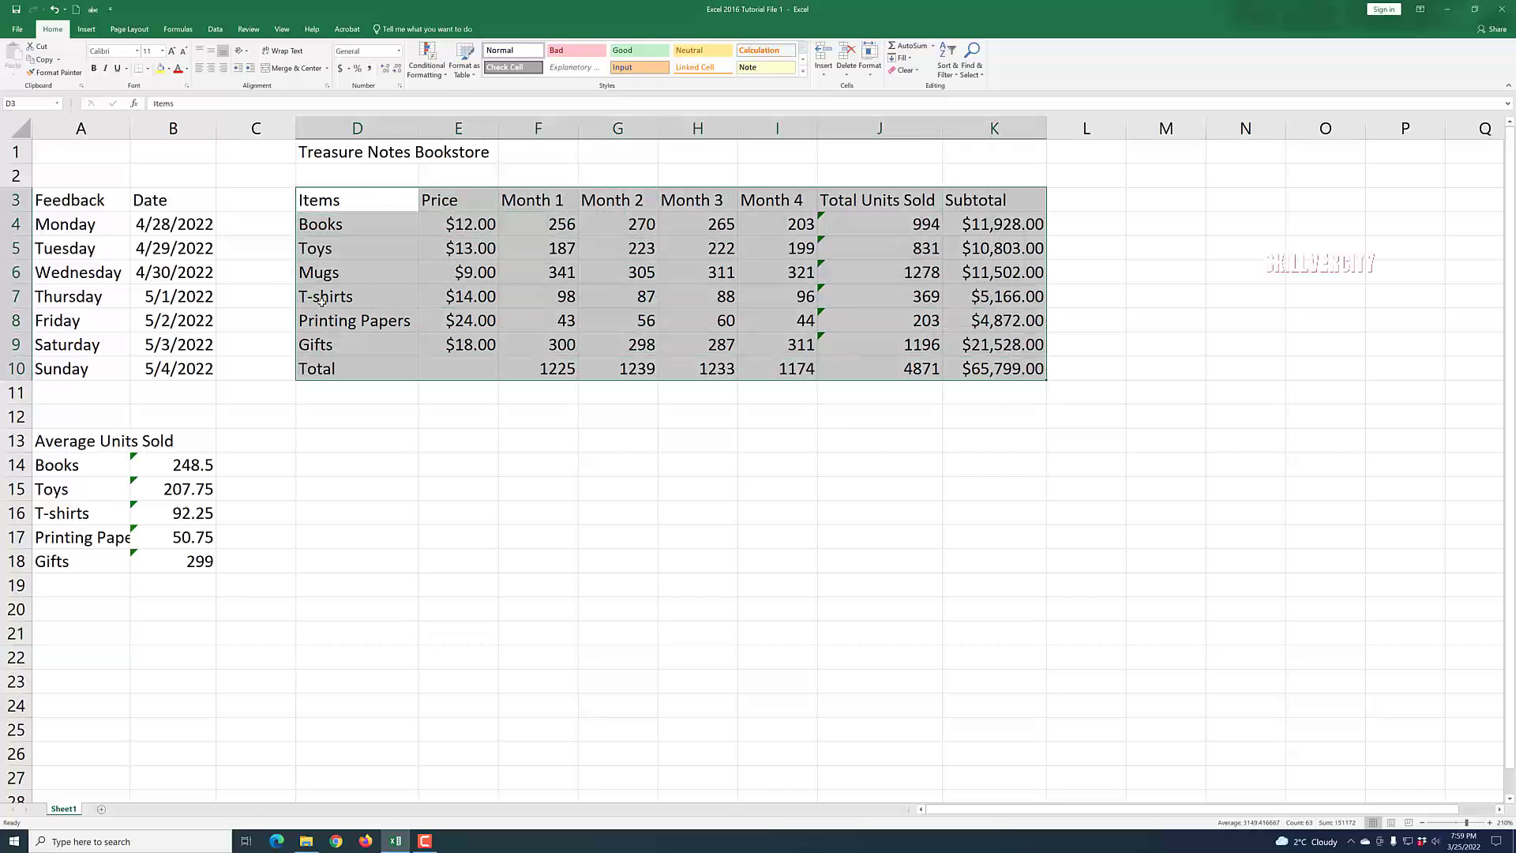
right_click(380, 208)
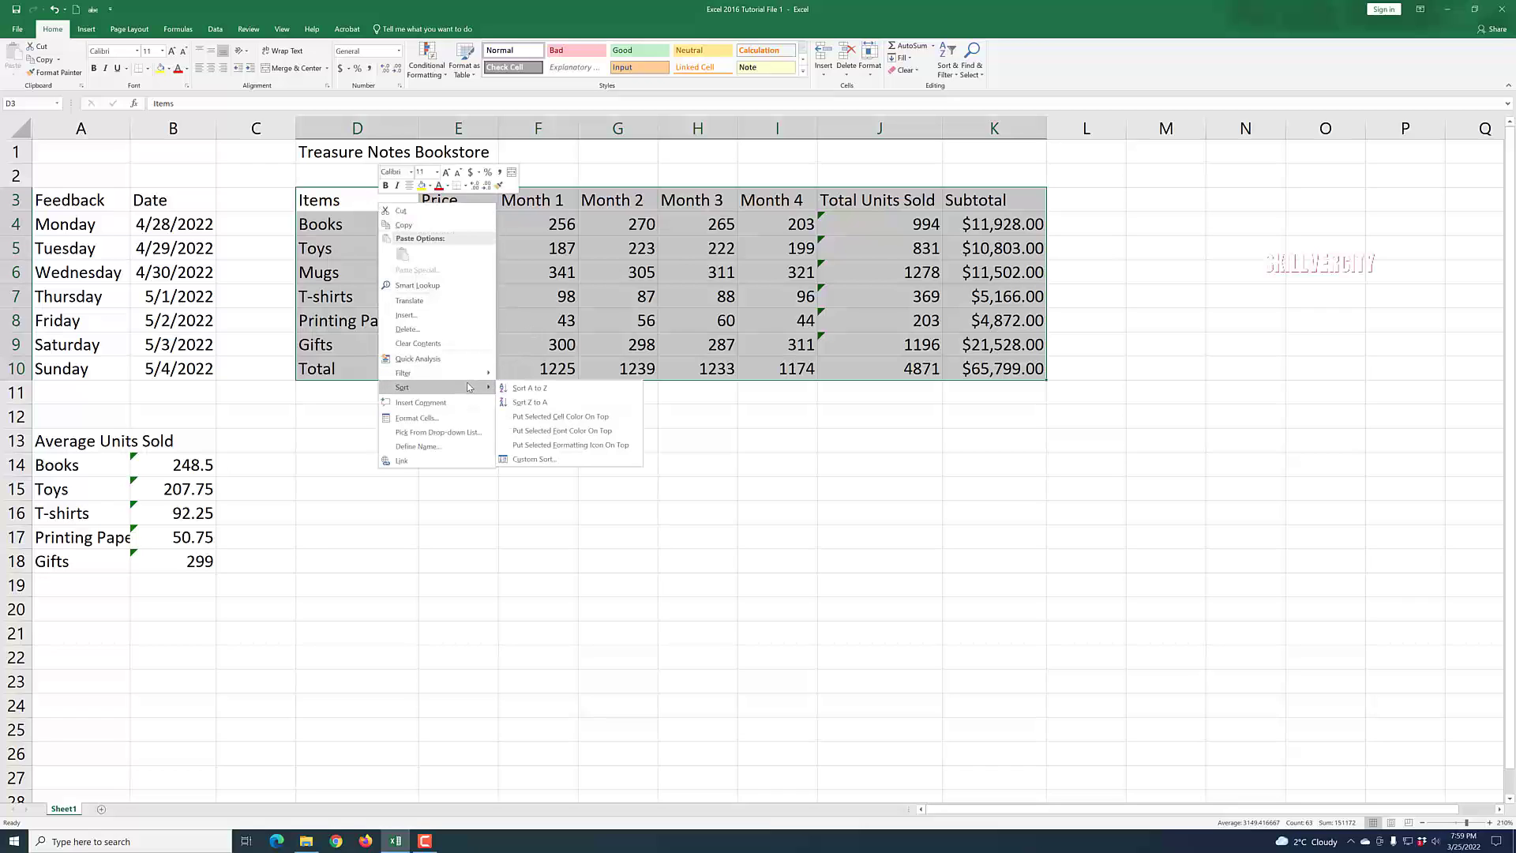
click(414, 211)
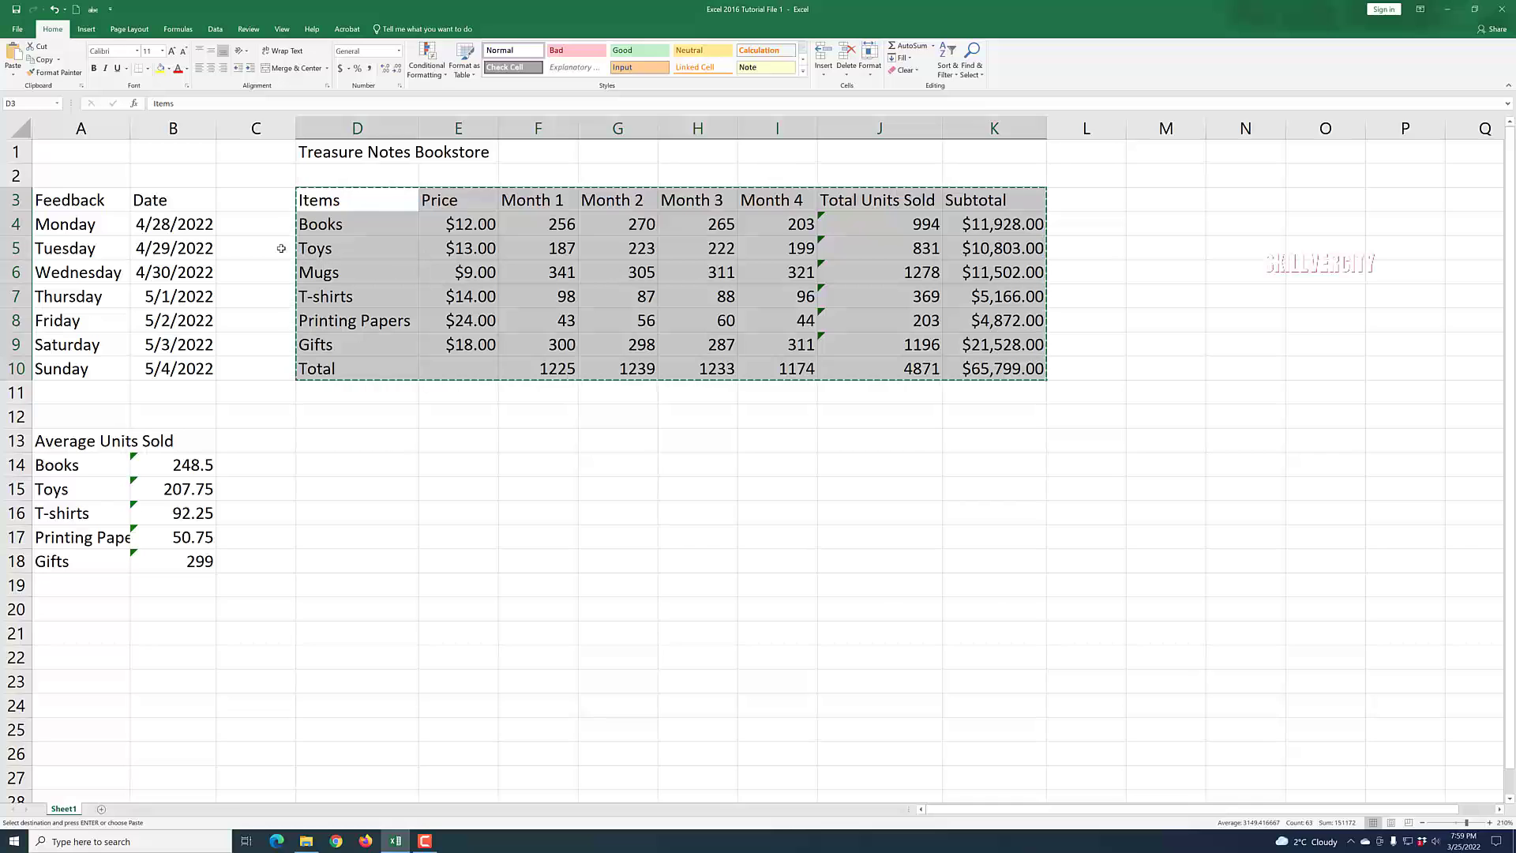
click(240, 206)
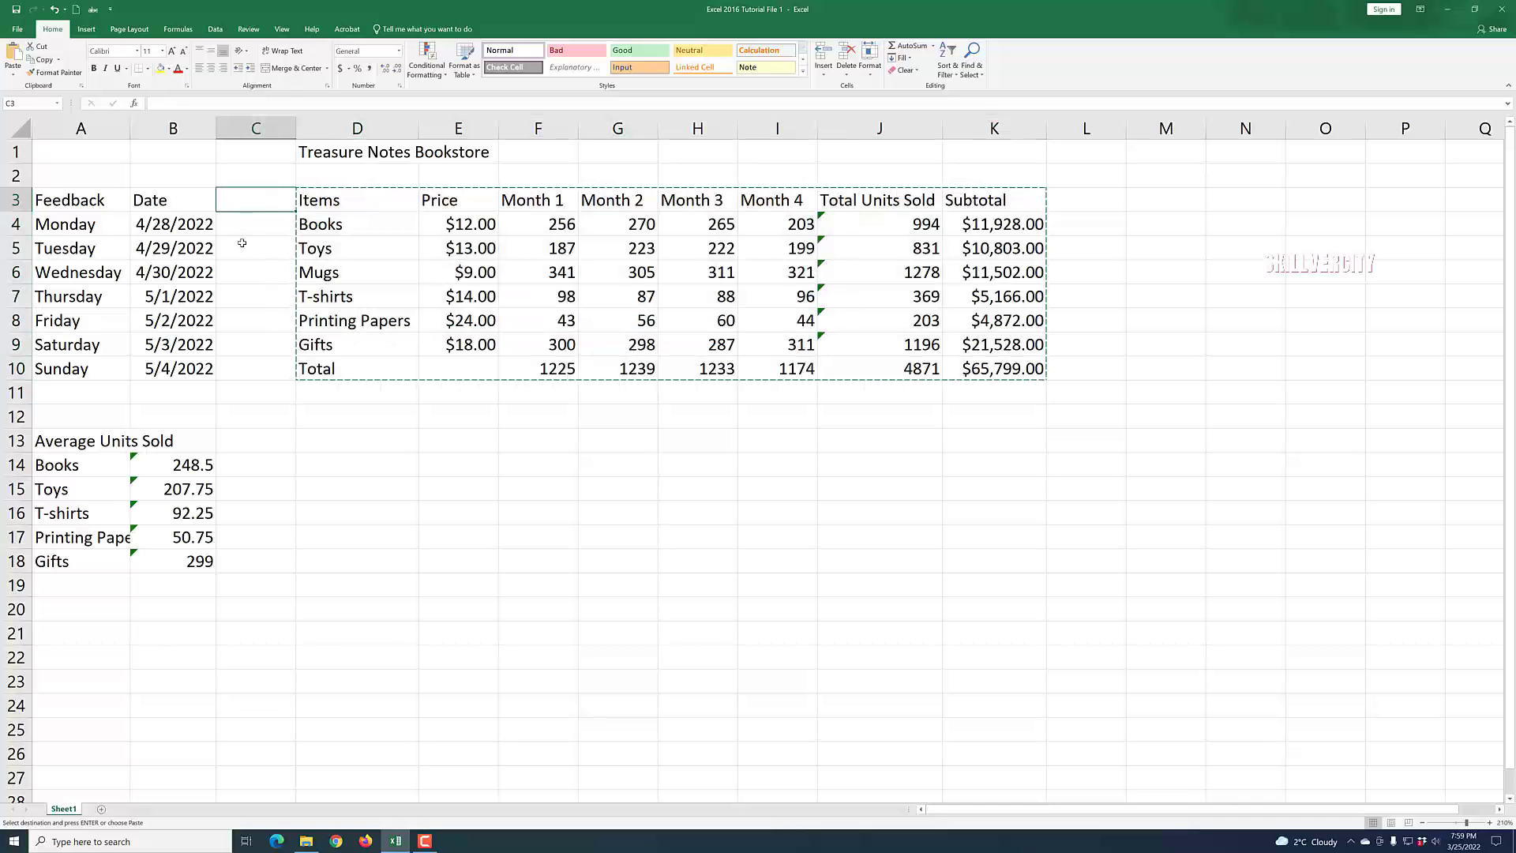
right_click(238, 202)
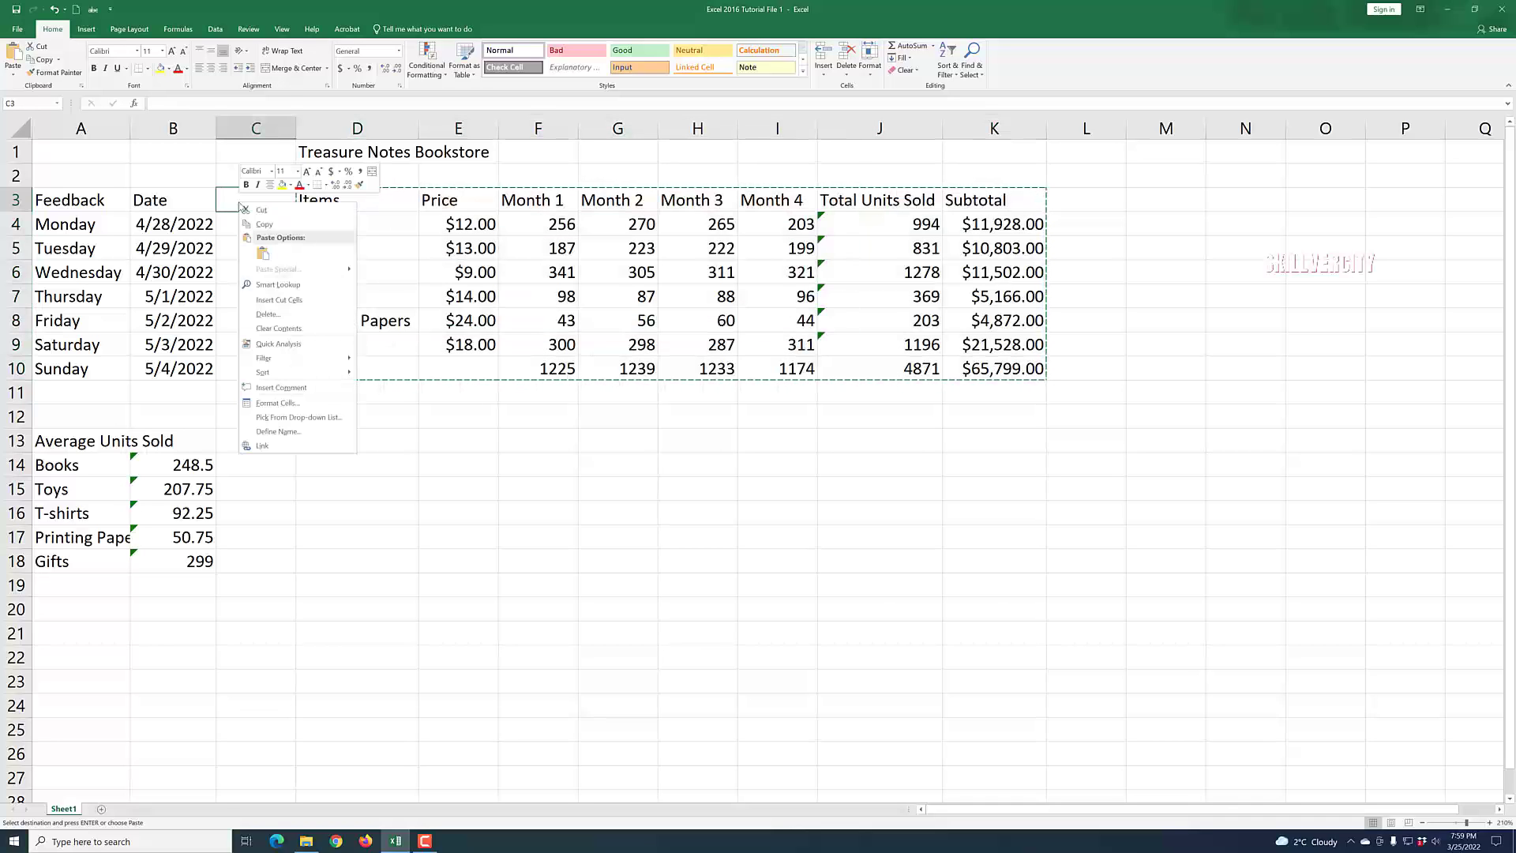
click(261, 253)
click(422, 491)
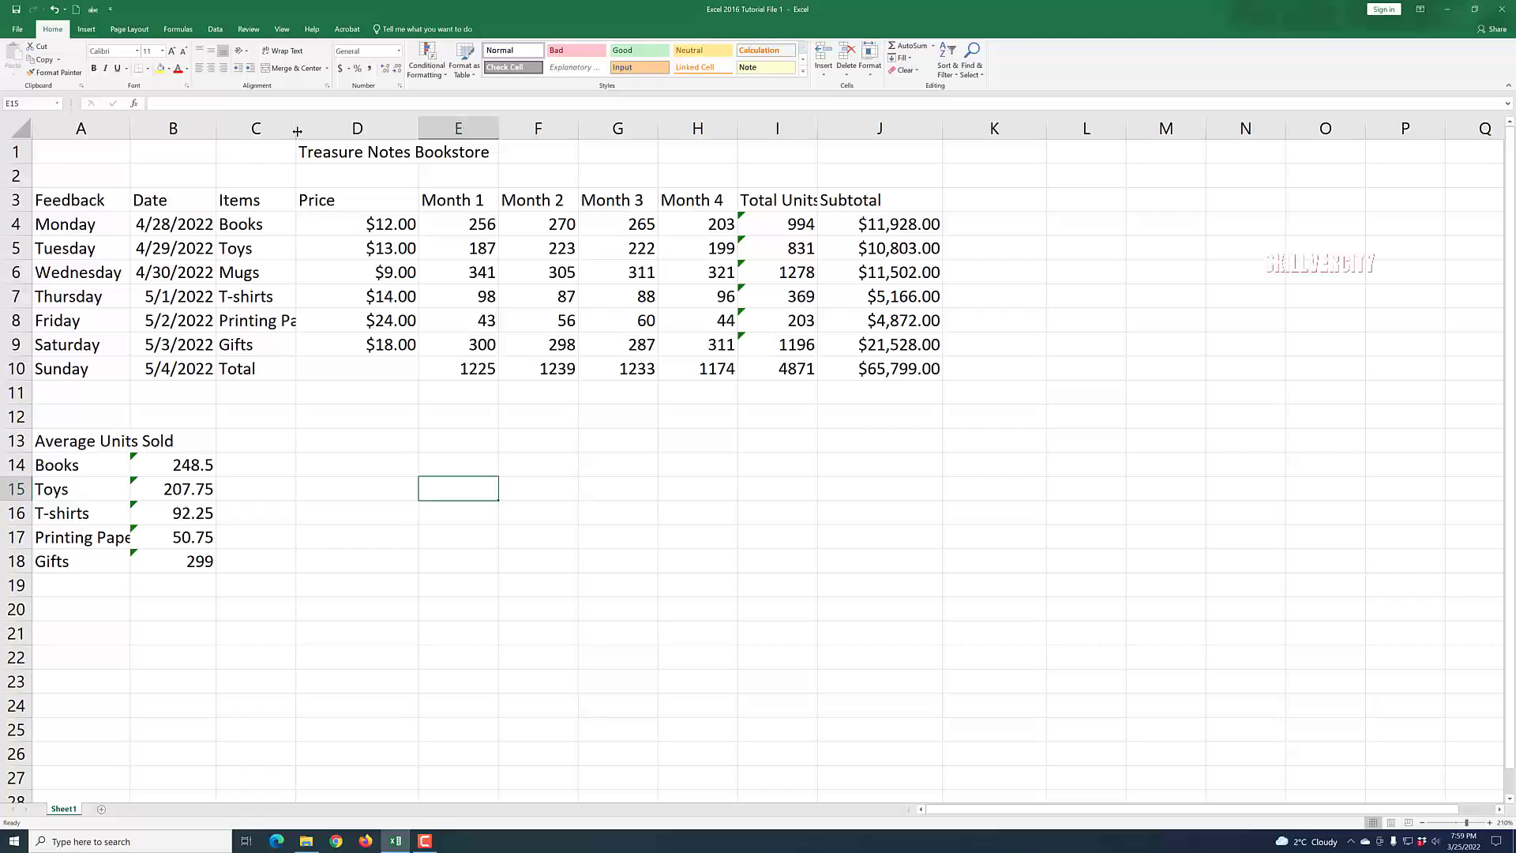
drag(297, 131, 319, 131)
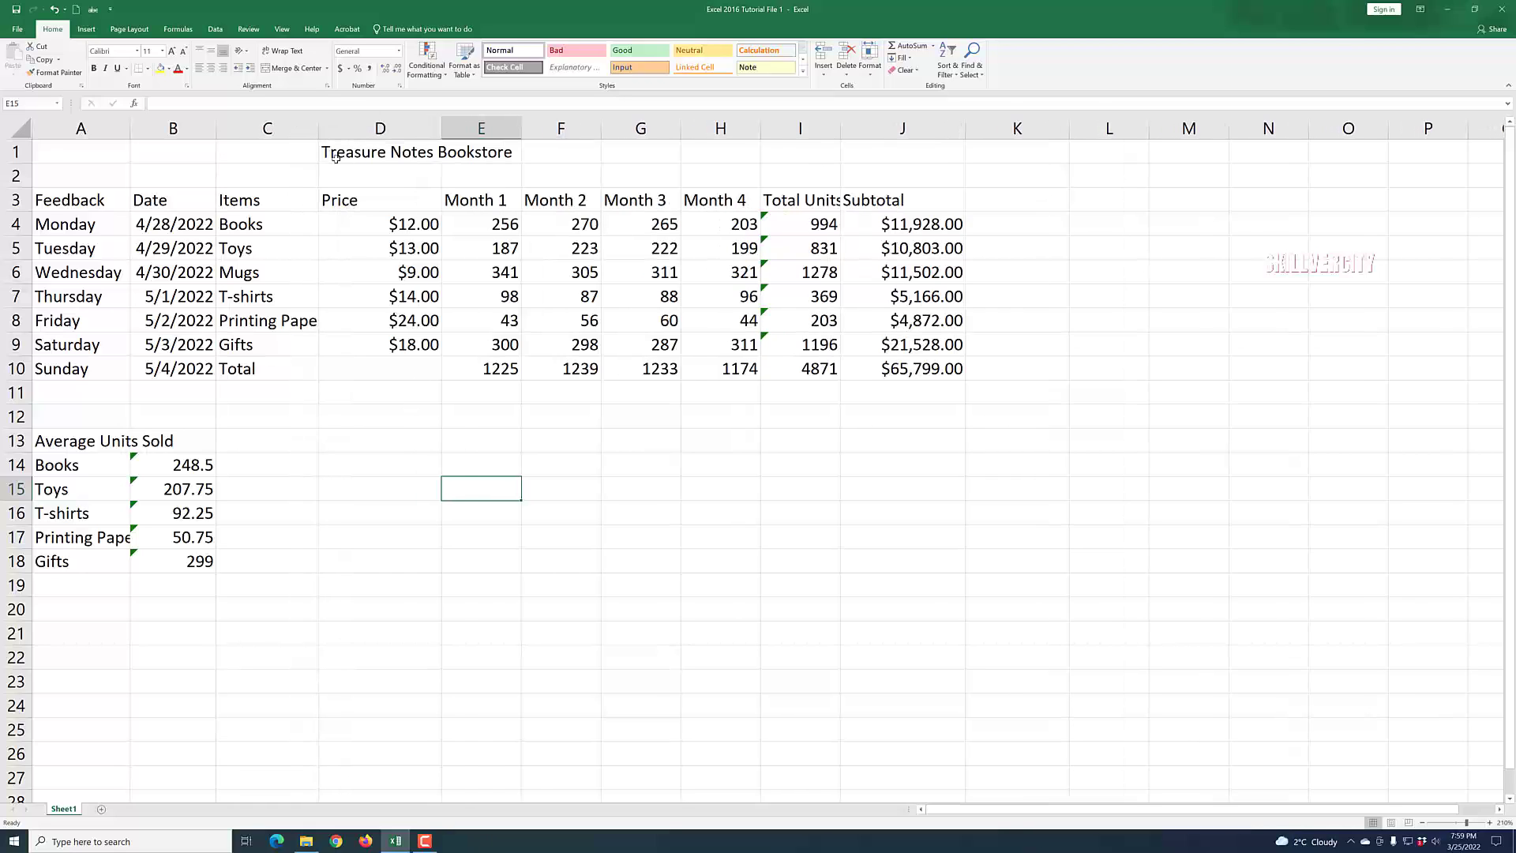
click(970, 562)
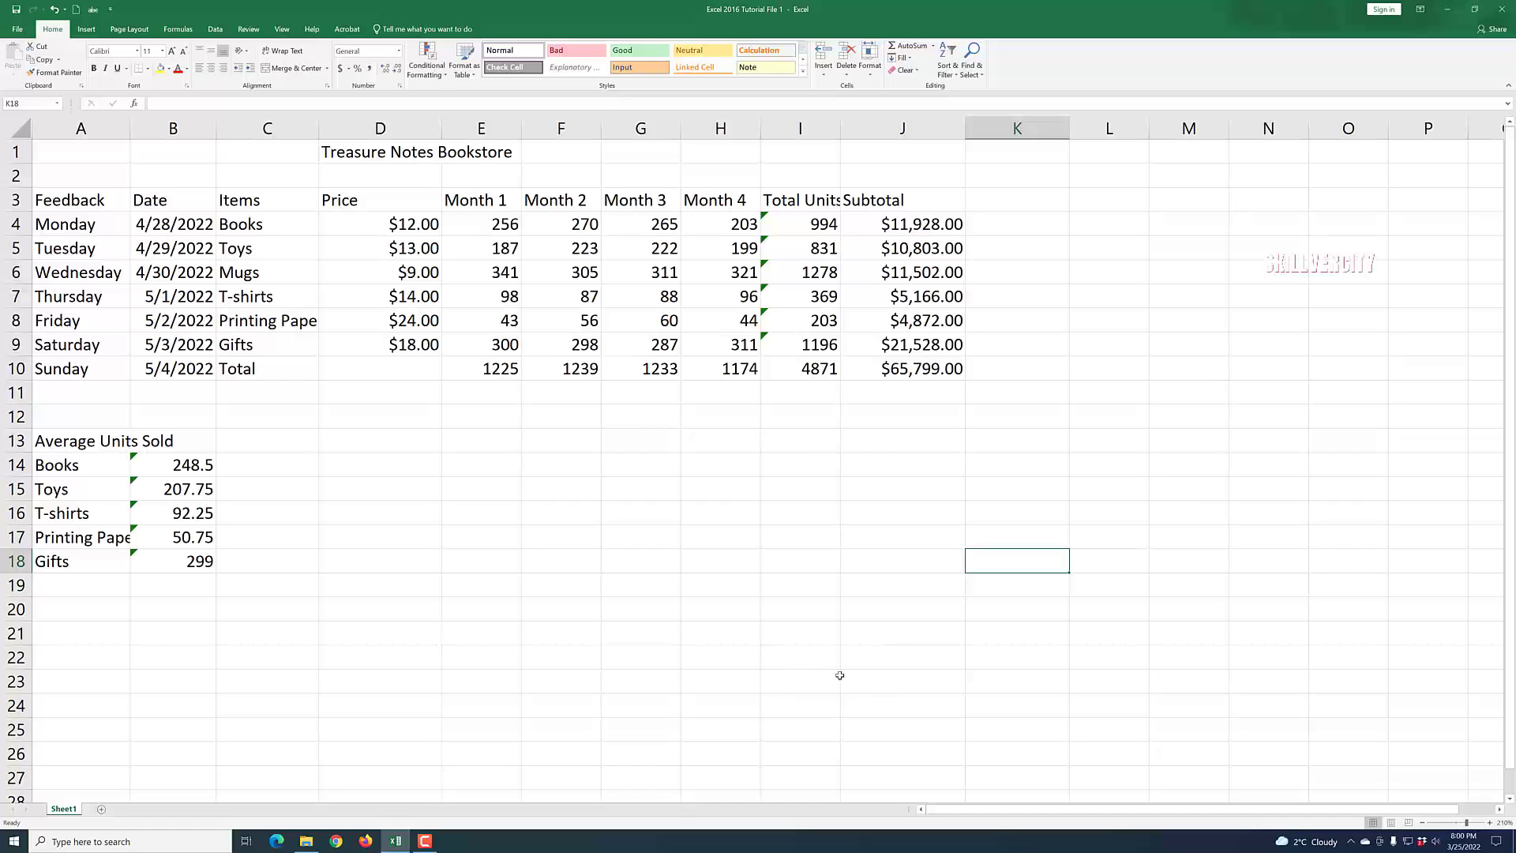
Enter "Tax rate: 13%" in J2 above the Subtotal column.
click(925, 172)
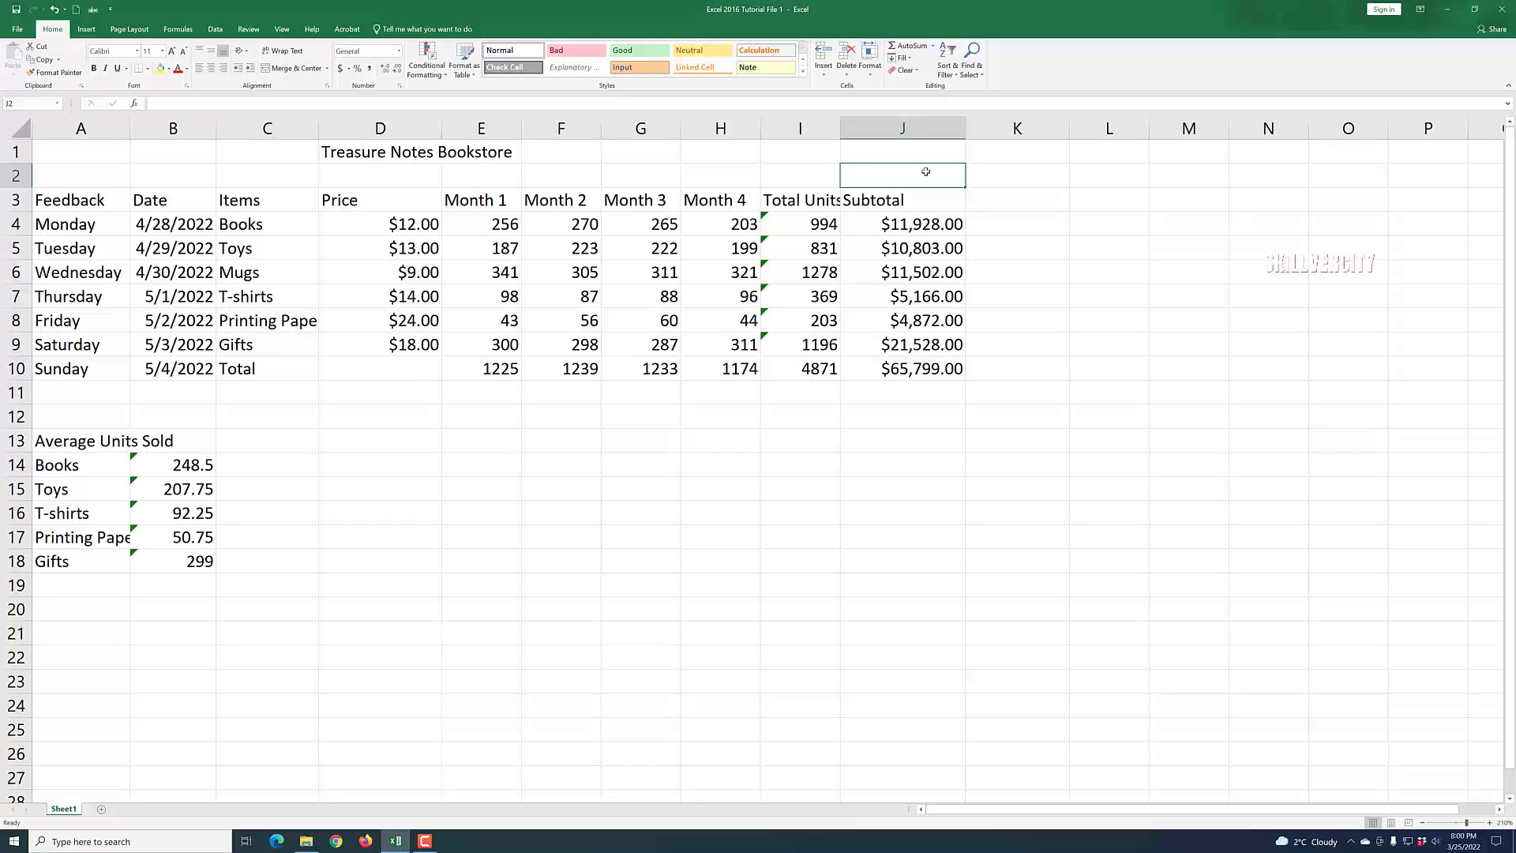
text(Ta)
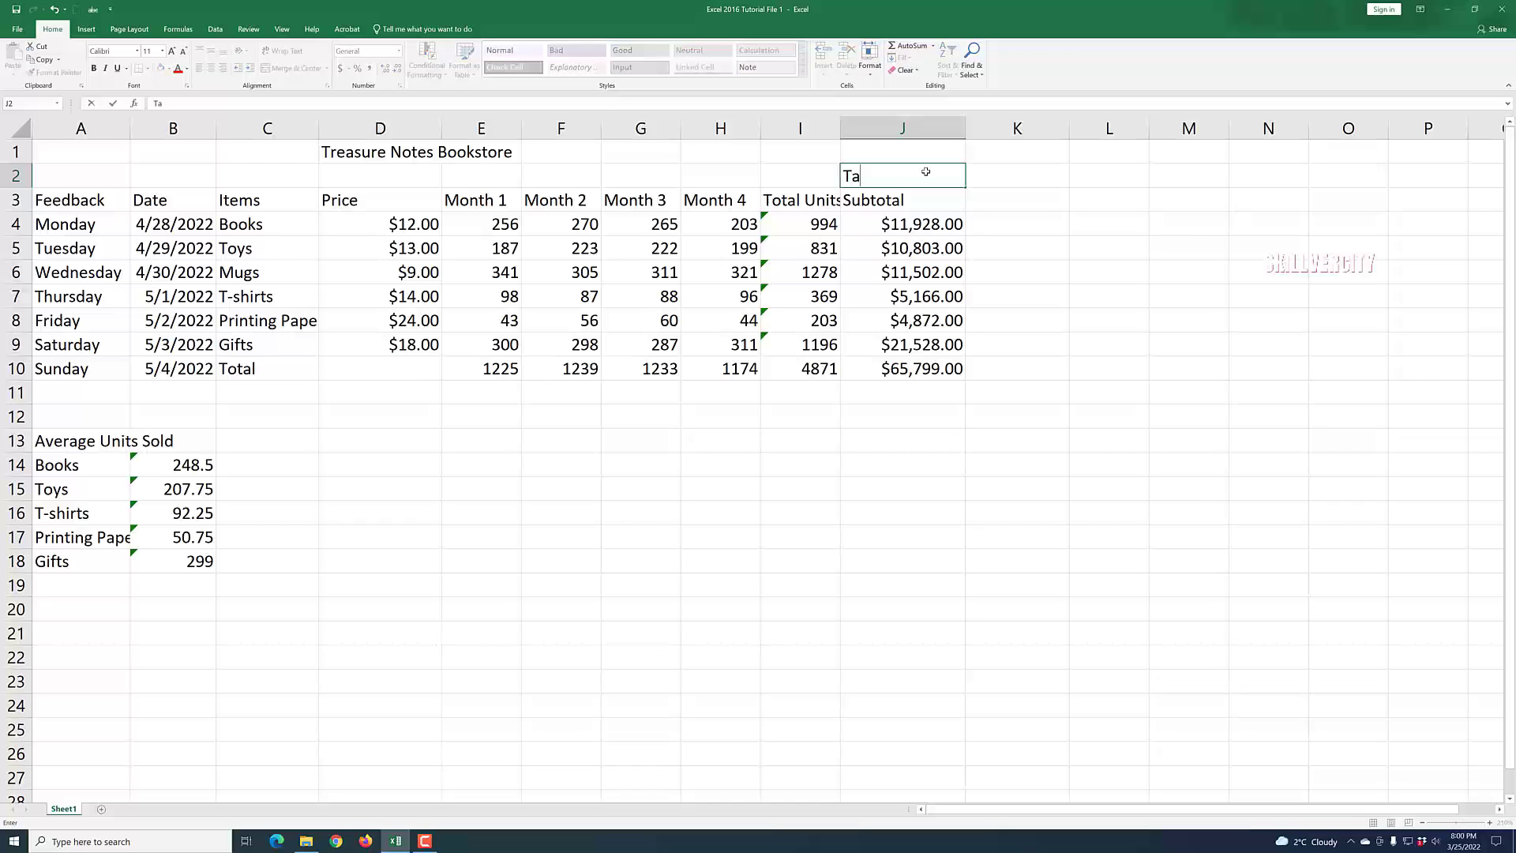
text(x ra)
text(te: 13%)
click(1139, 387)
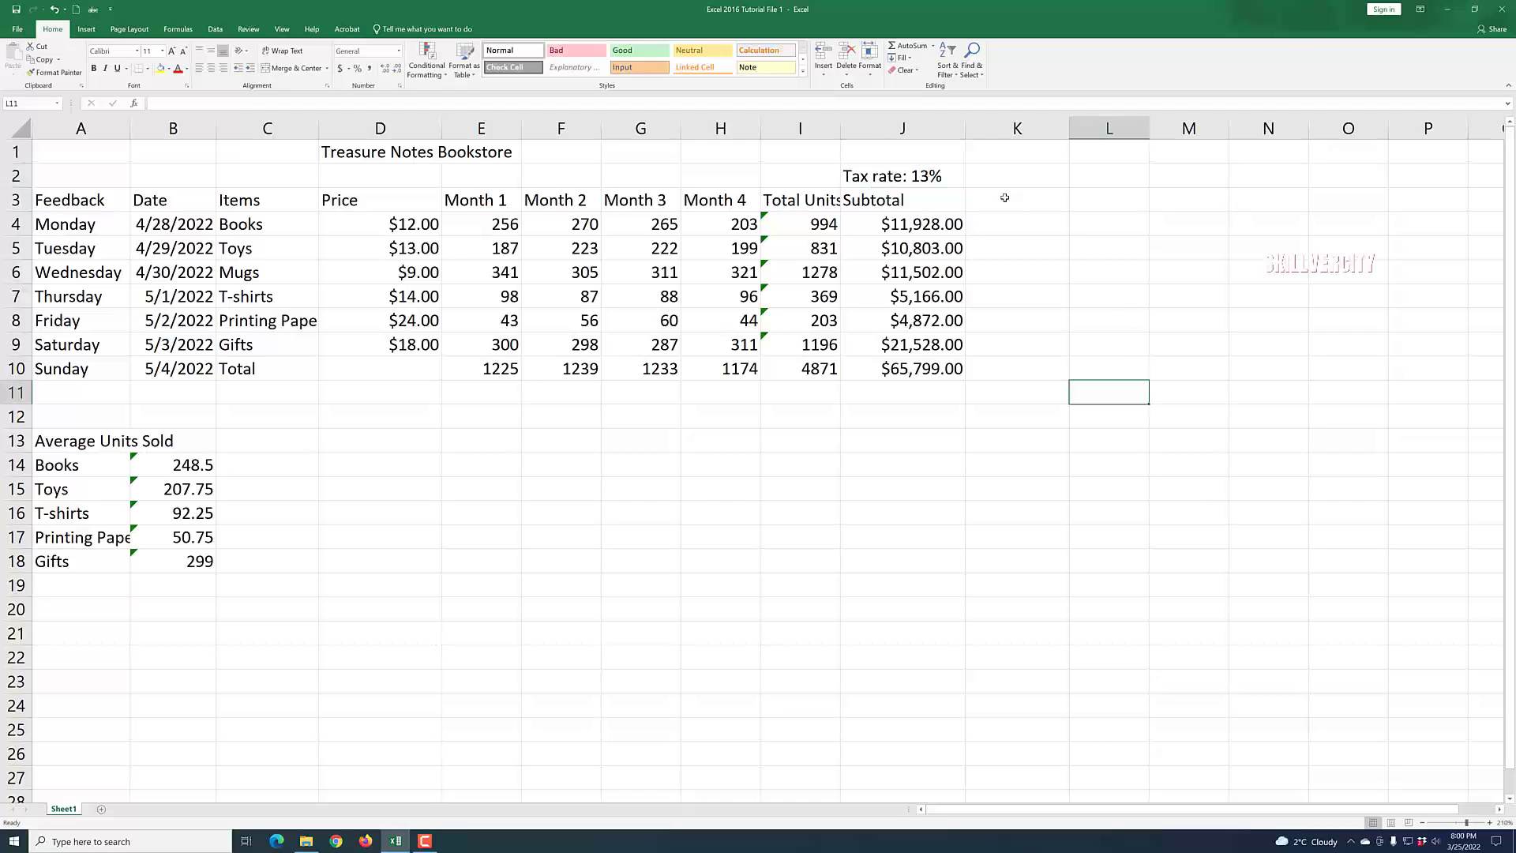
Add a Taxes header in K3 next to Subtotal.
click(1006, 201)
text(Taxes)
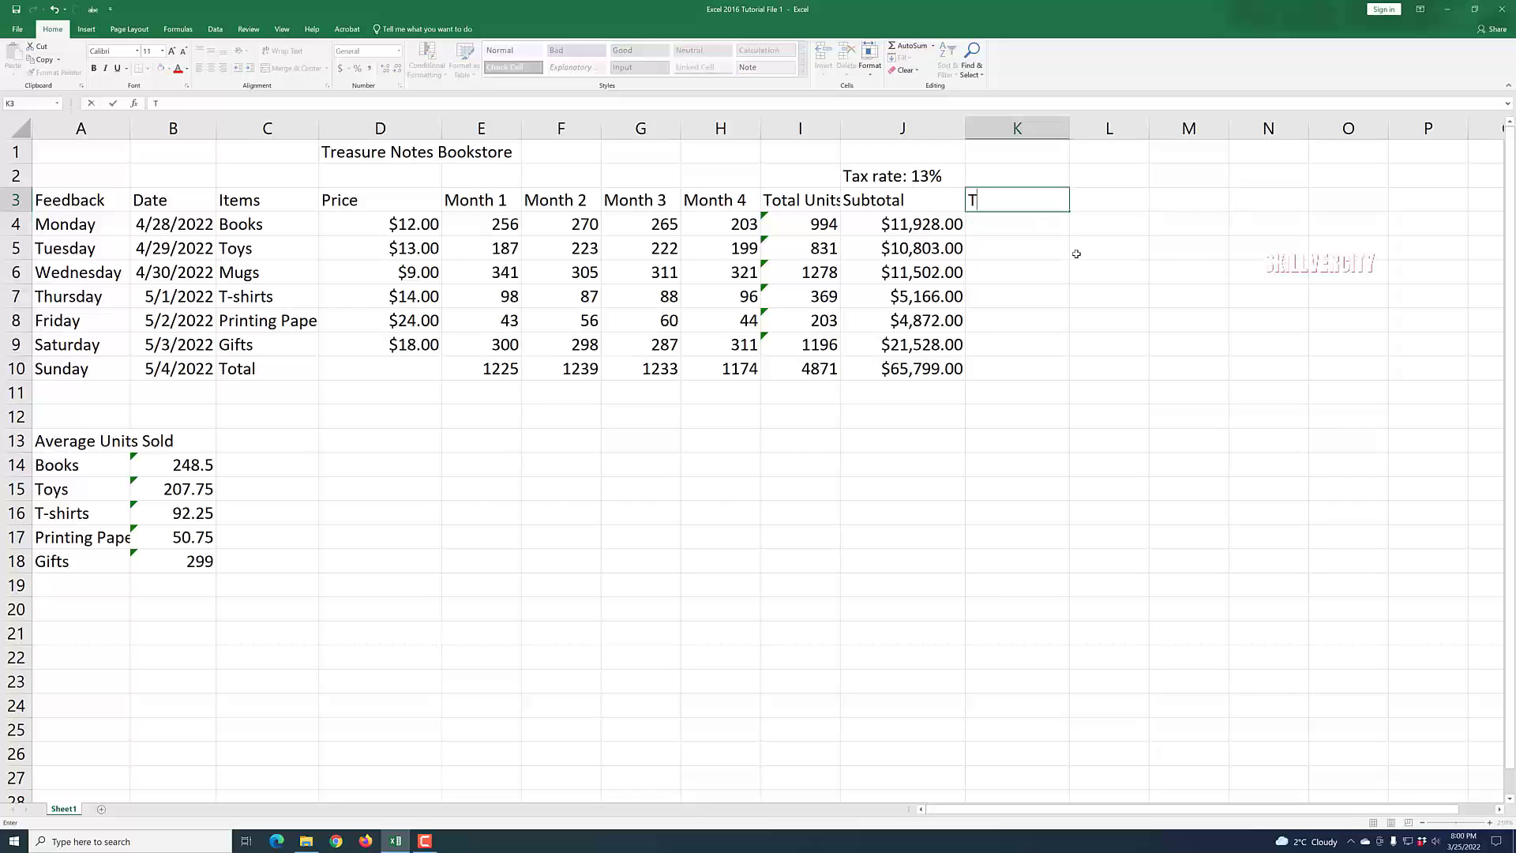
click(1144, 394)
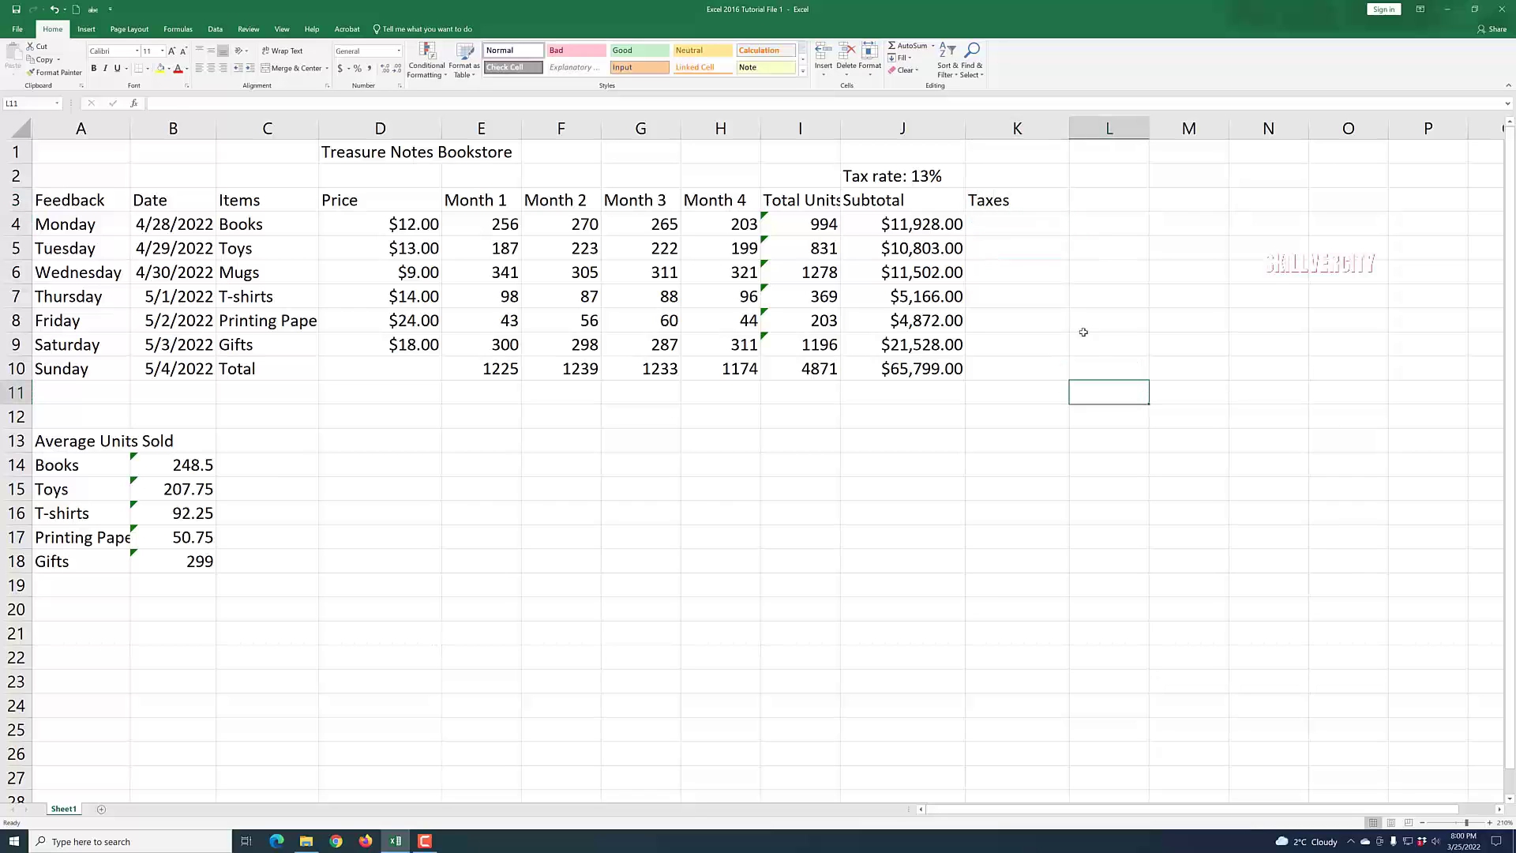
Edit J2 to remove the "Tax rate: " text, keeping only 13%.
click(918, 229)
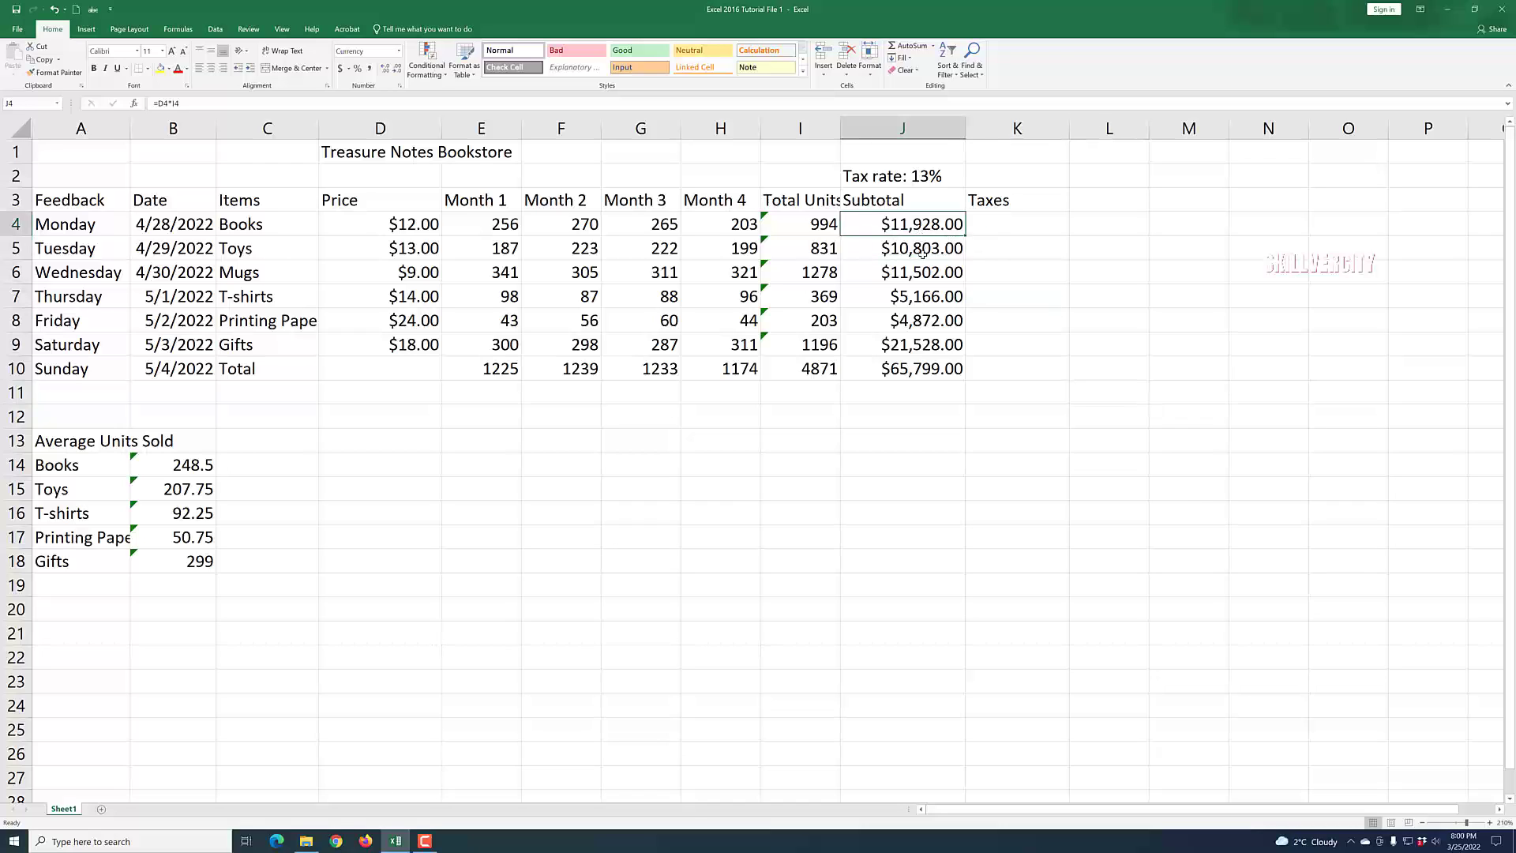
key(Up)
key(Up)
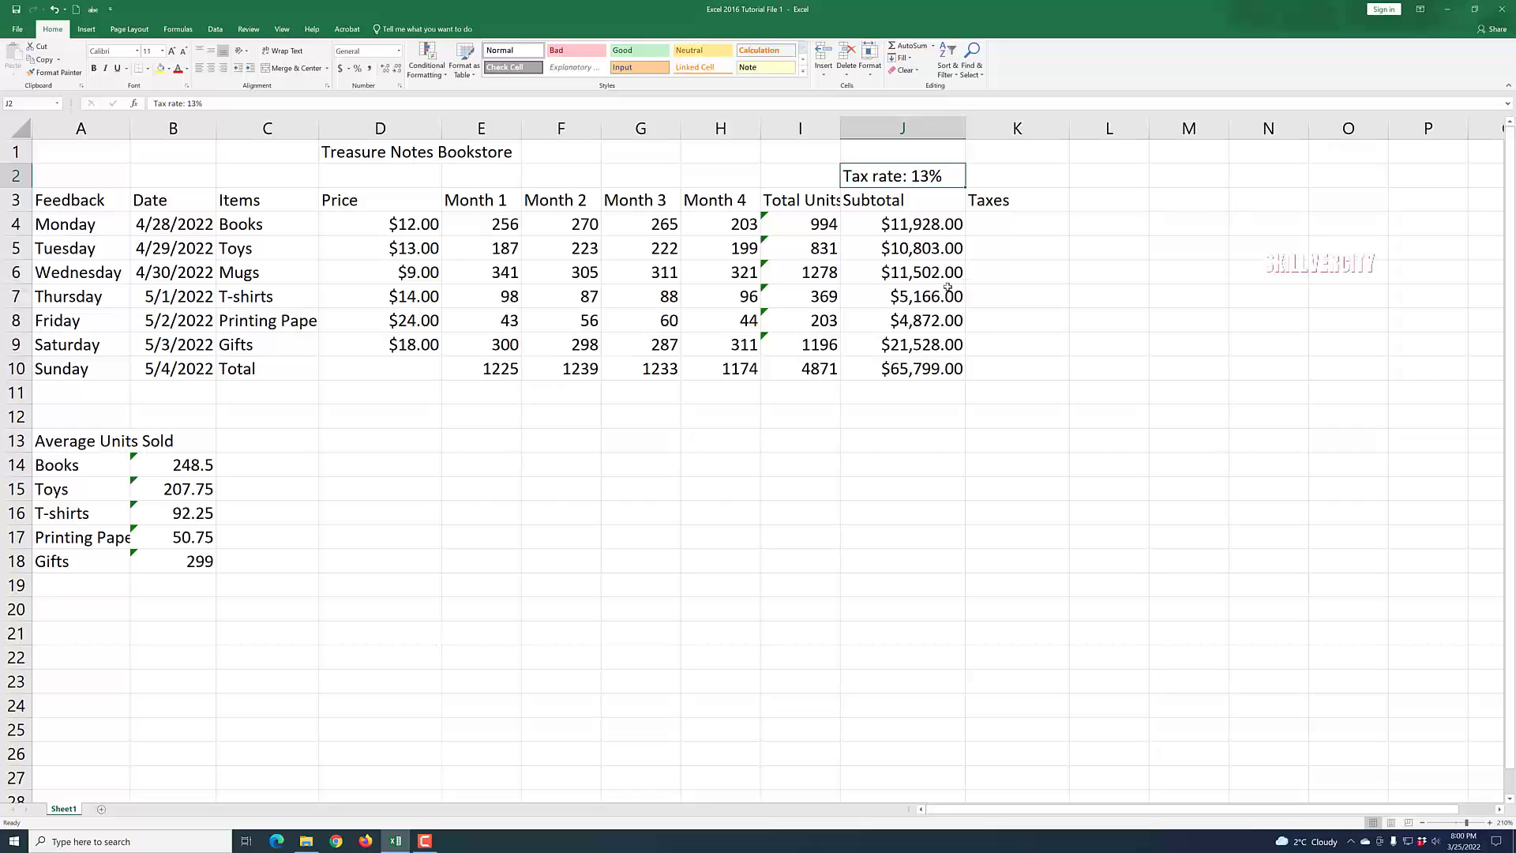
click(947, 288)
click(830, 182)
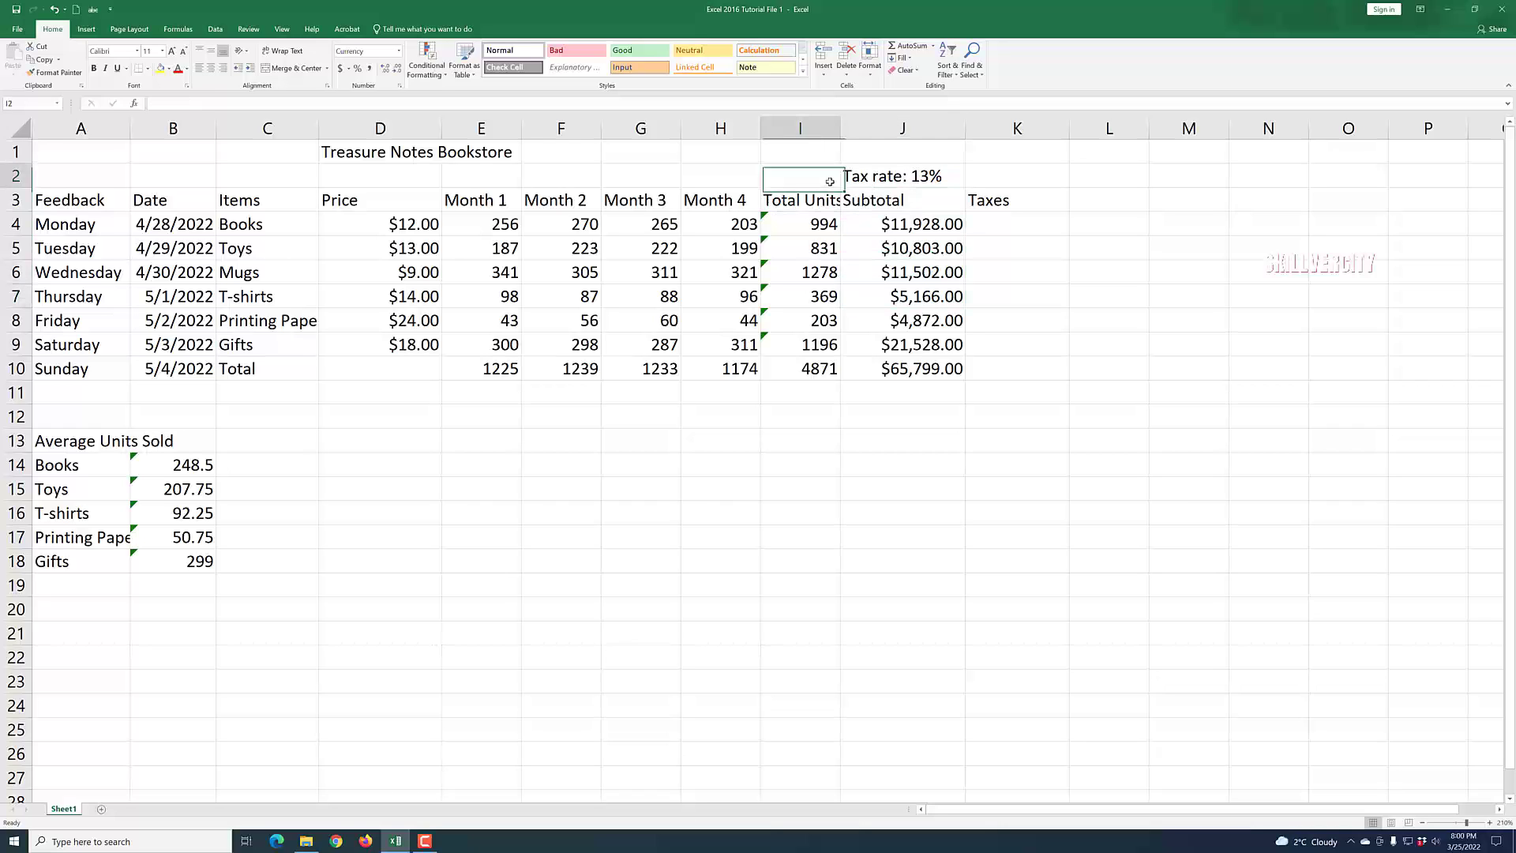
click(911, 179)
double_click(909, 176)
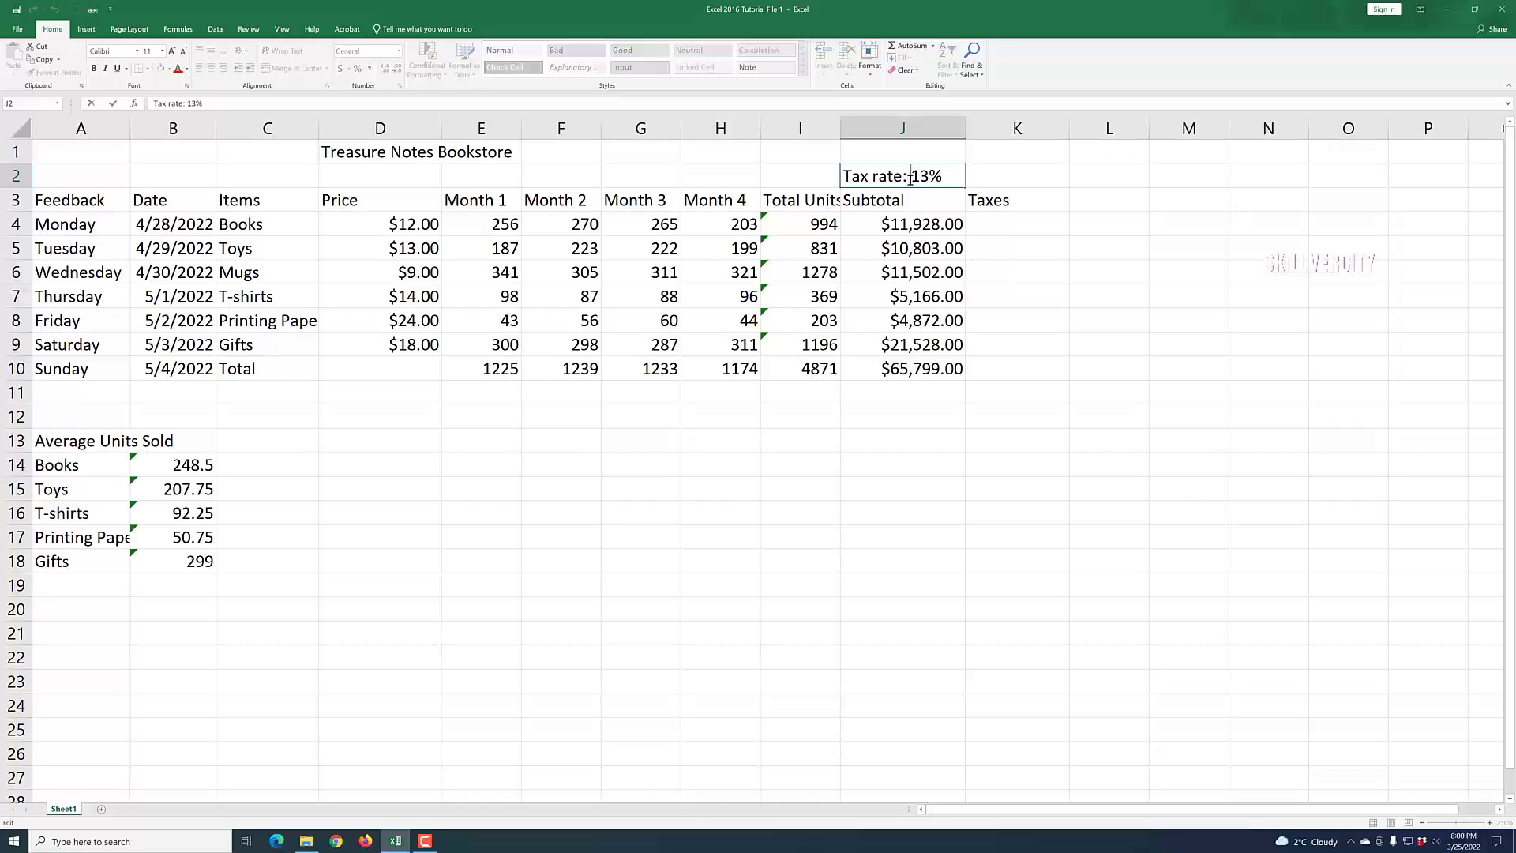
drag(909, 176, 845, 176)
key(BackSpace)
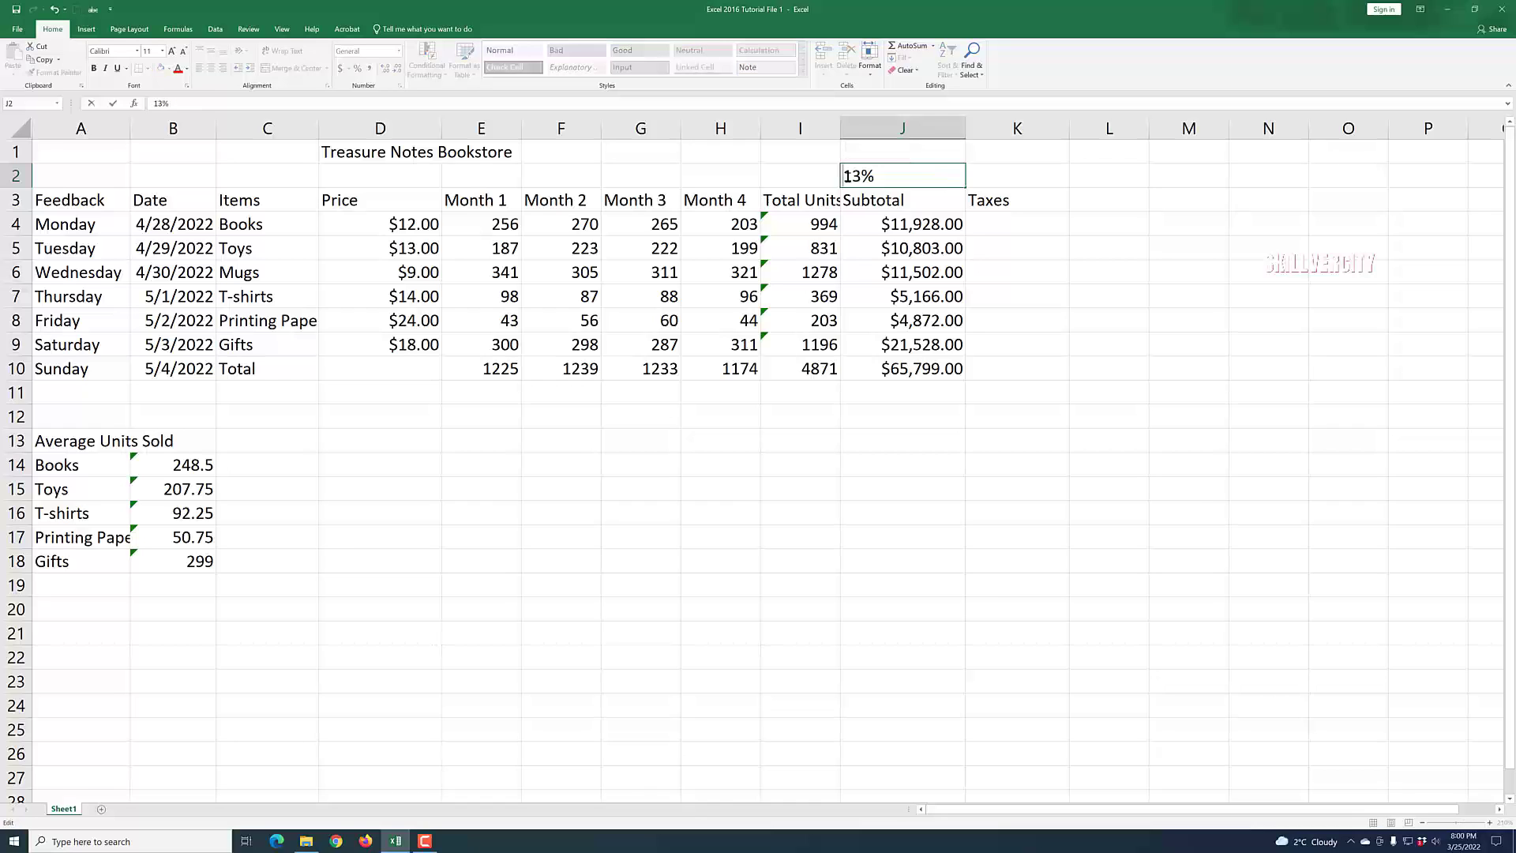
click(908, 280)
Enter the label "Tax Rate" in I2 beside the rate.
click(807, 175)
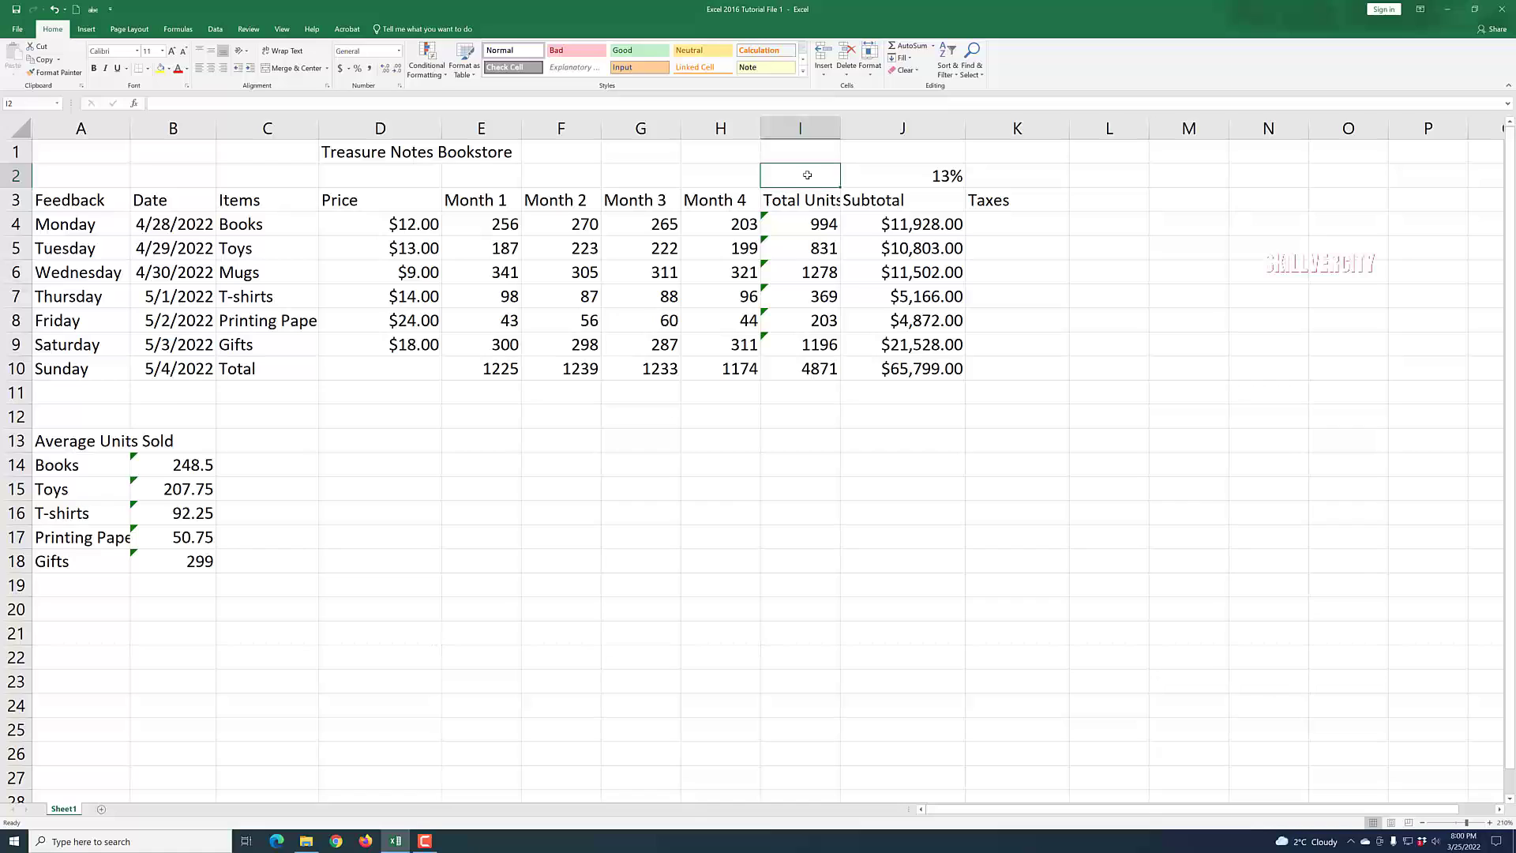
text(Tax Rate)
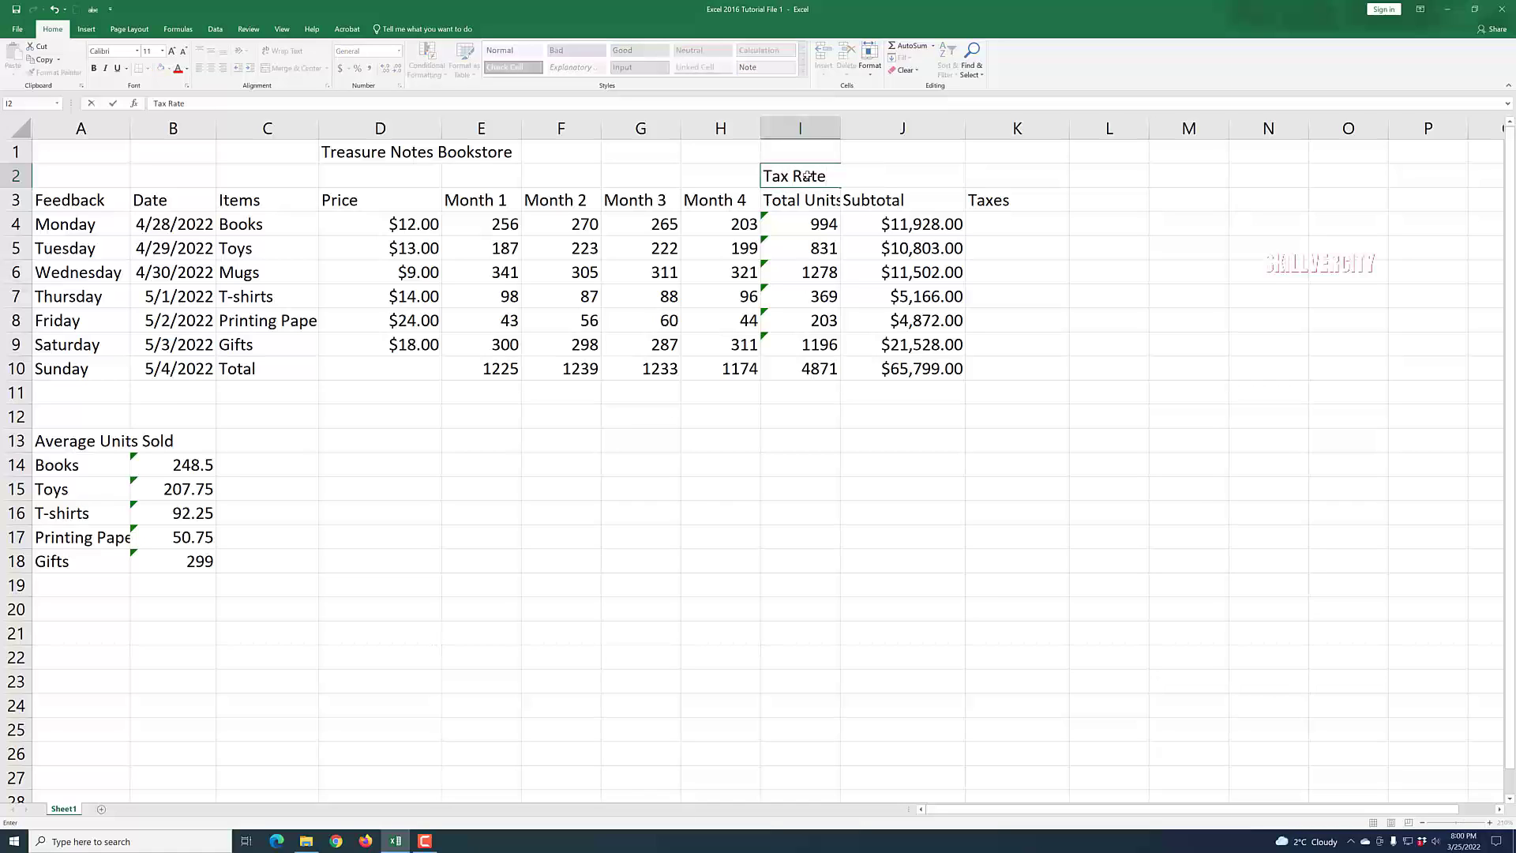
click(924, 400)
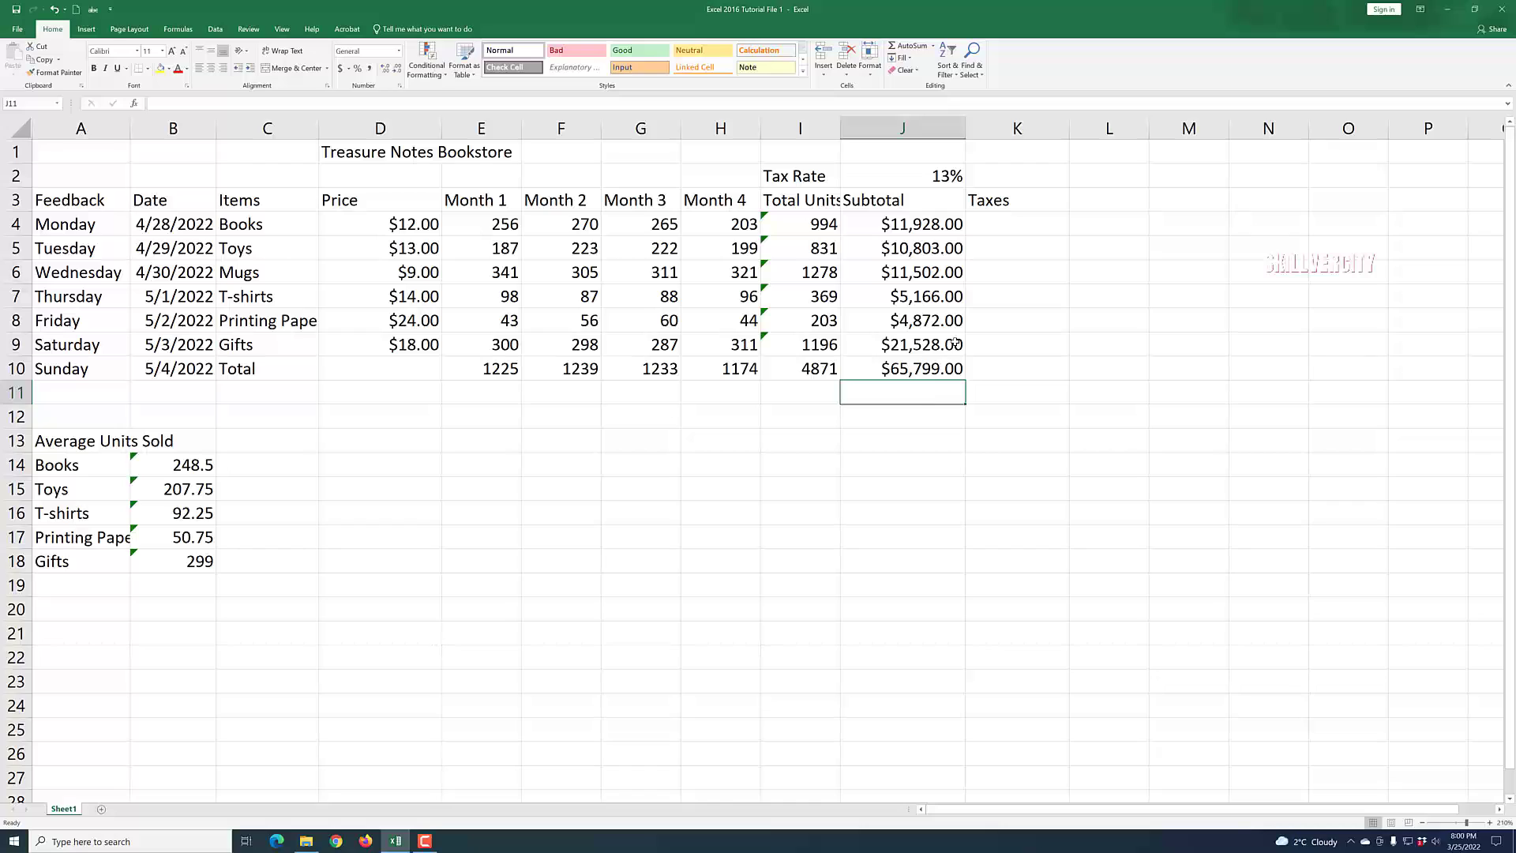
click(1122, 442)
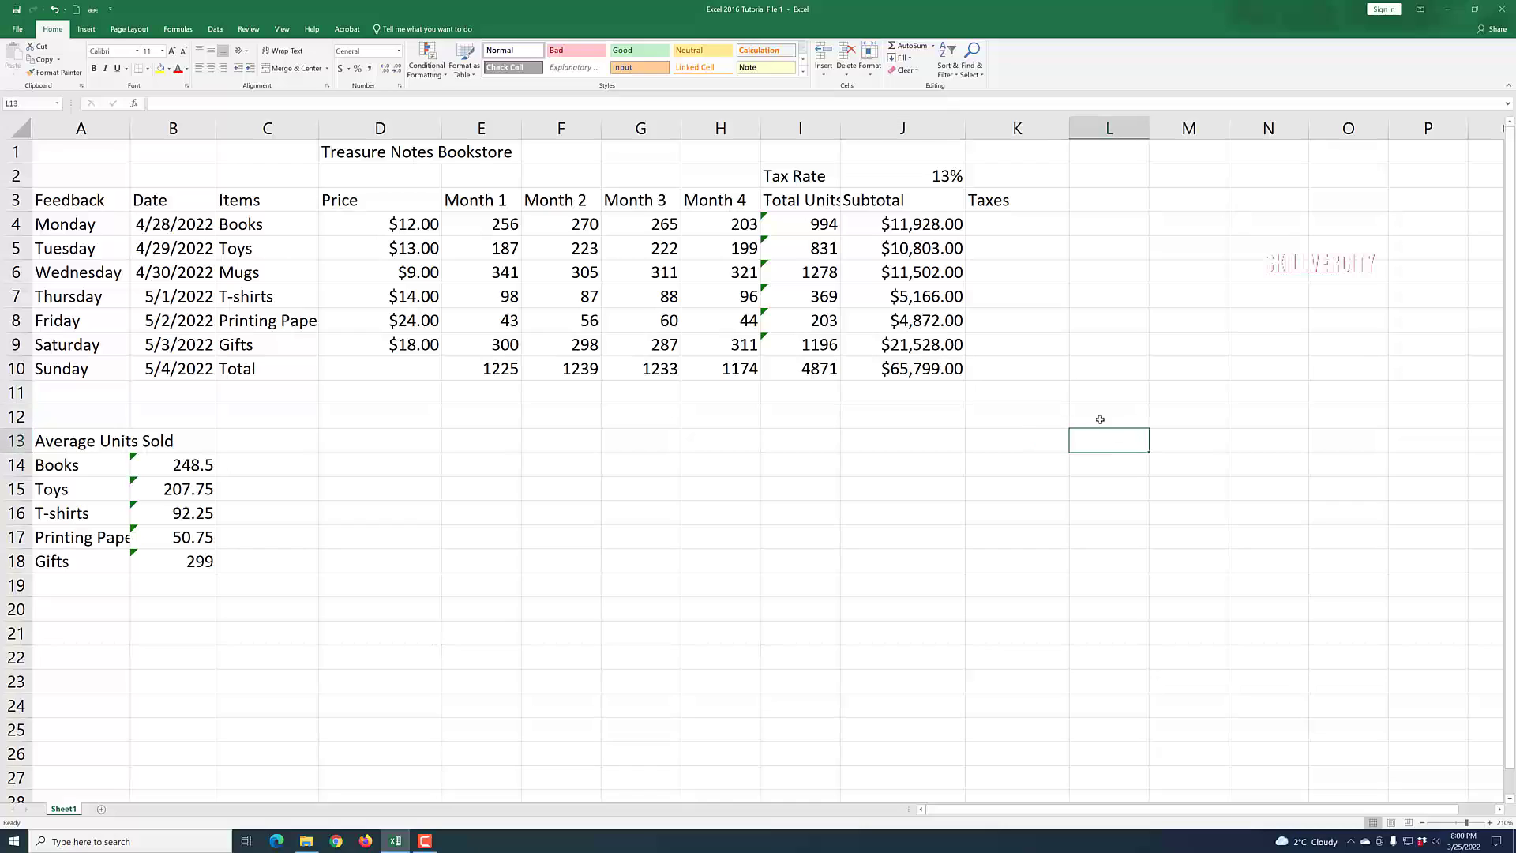
Enter a formula in K4 multiplying the subtotal J4 by the tax rate J2.
click(1021, 225)
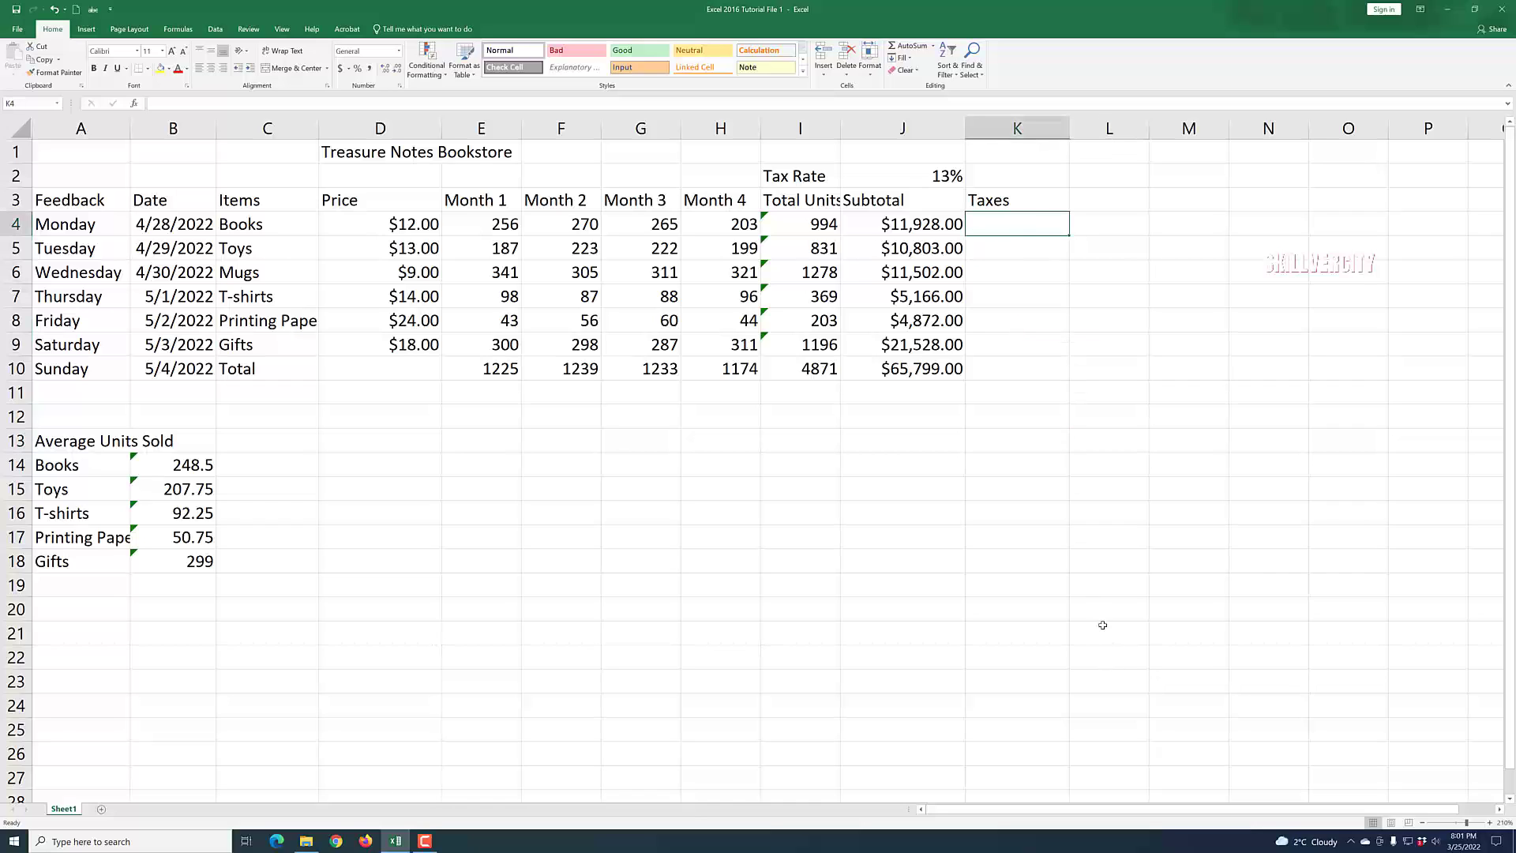
text(=)
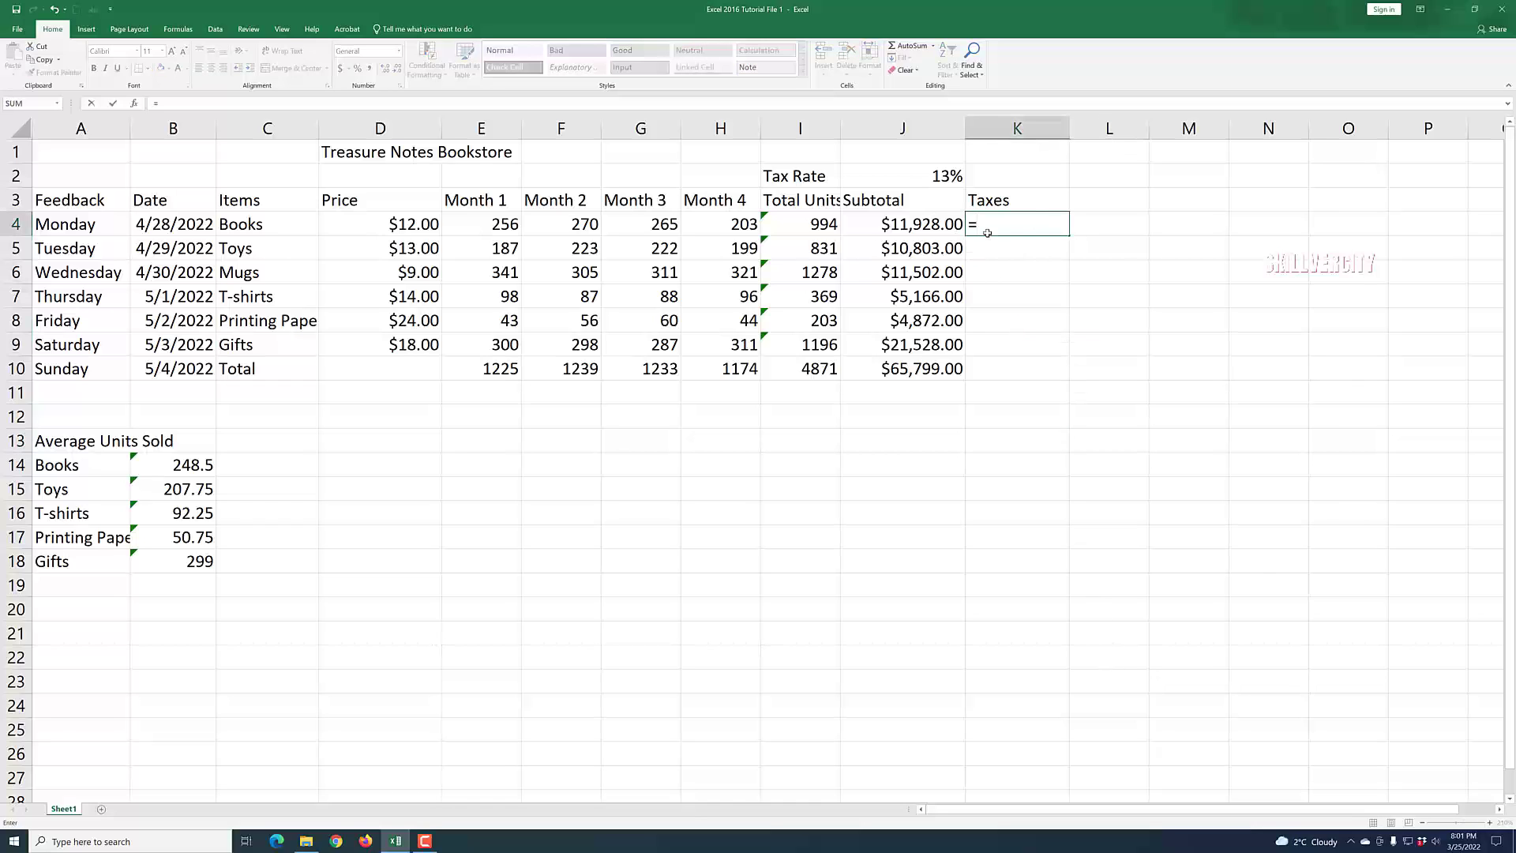
click(909, 224)
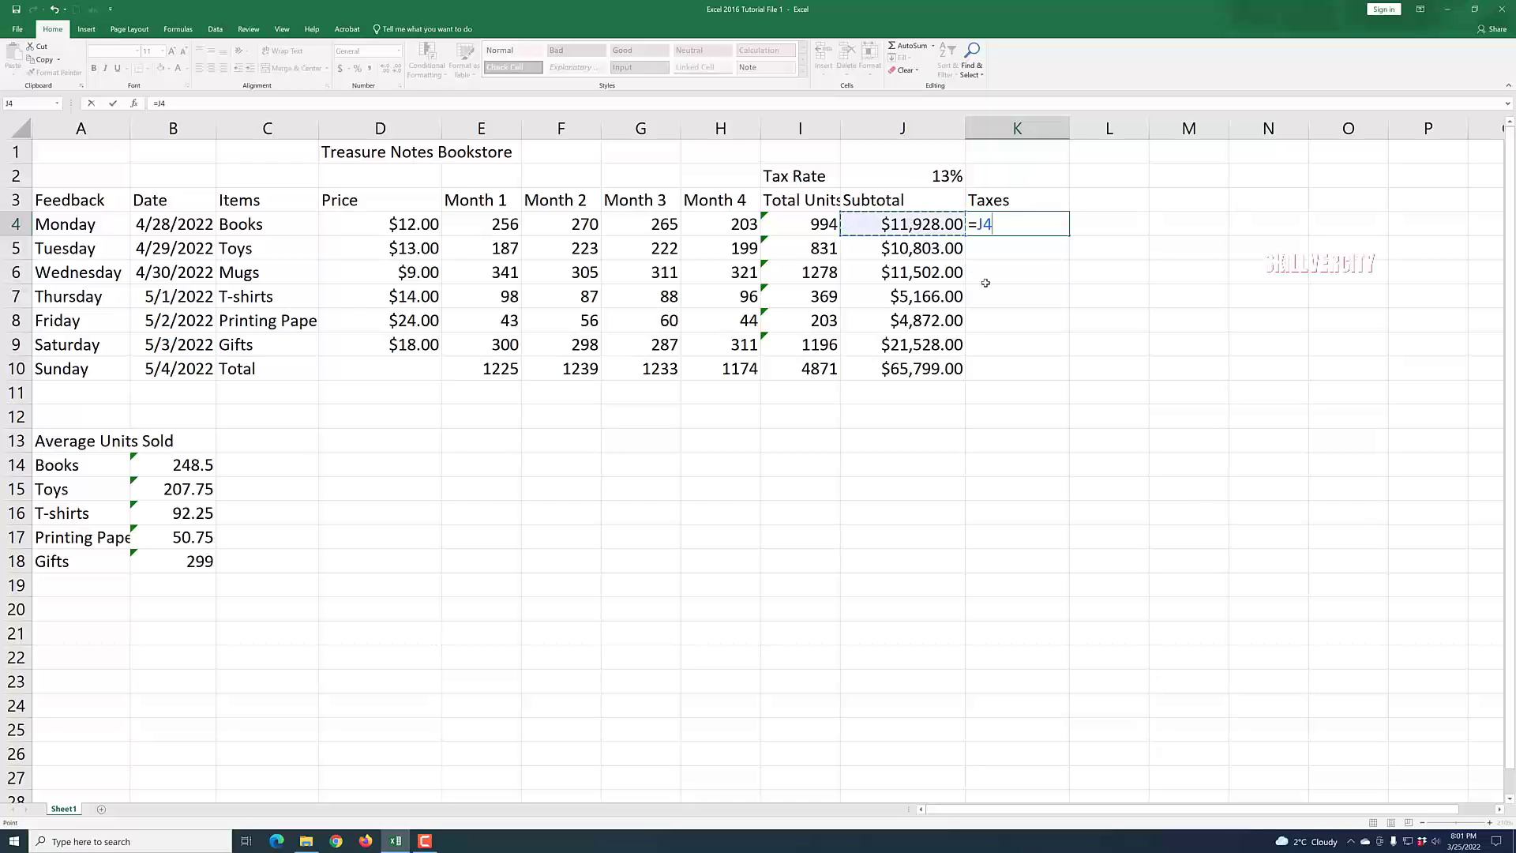
text(*)
click(934, 177)
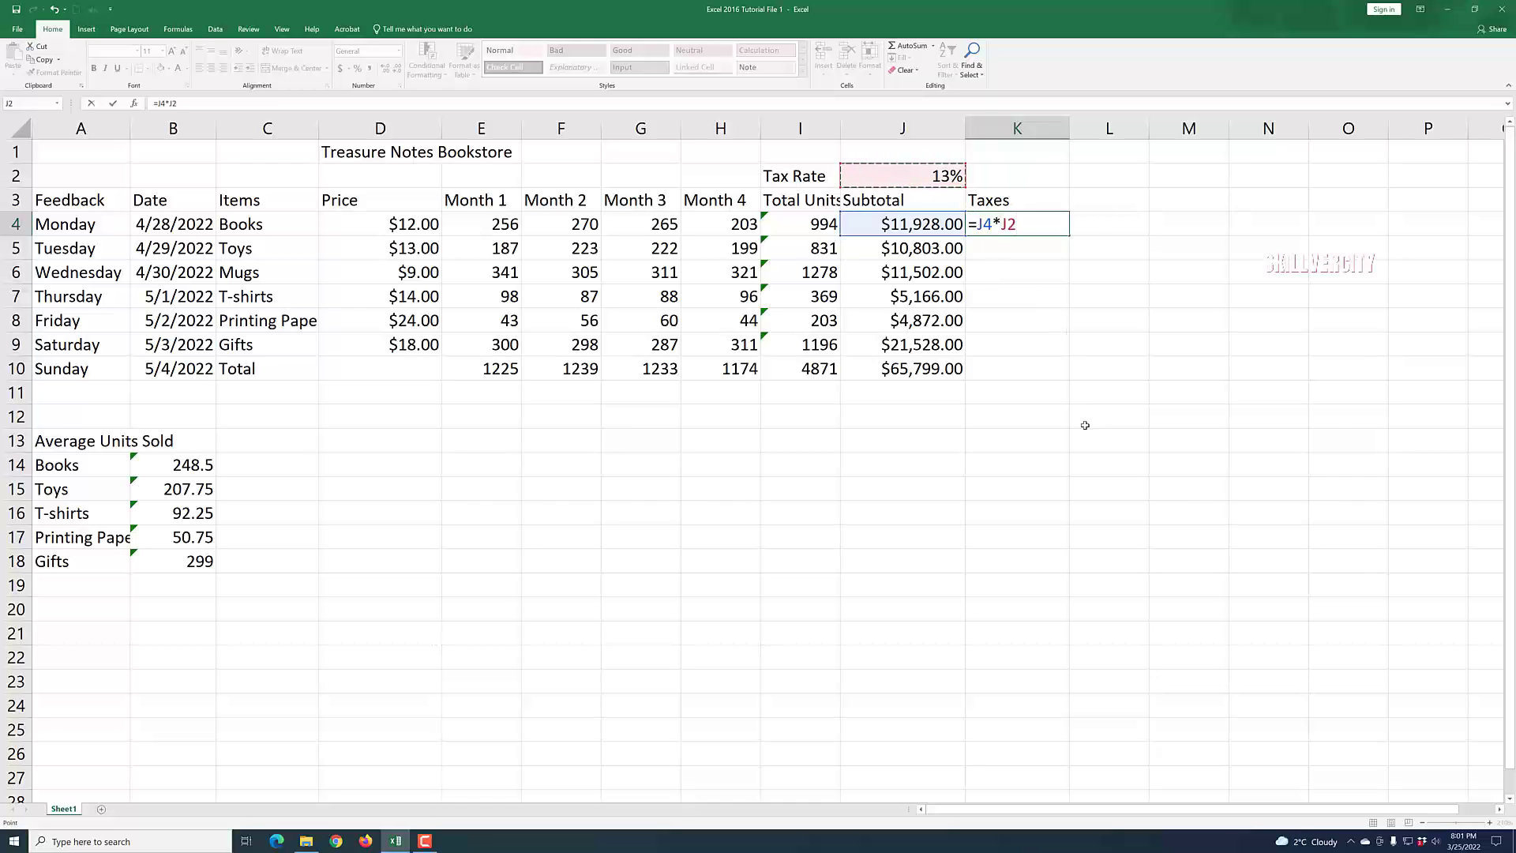
key(Return)
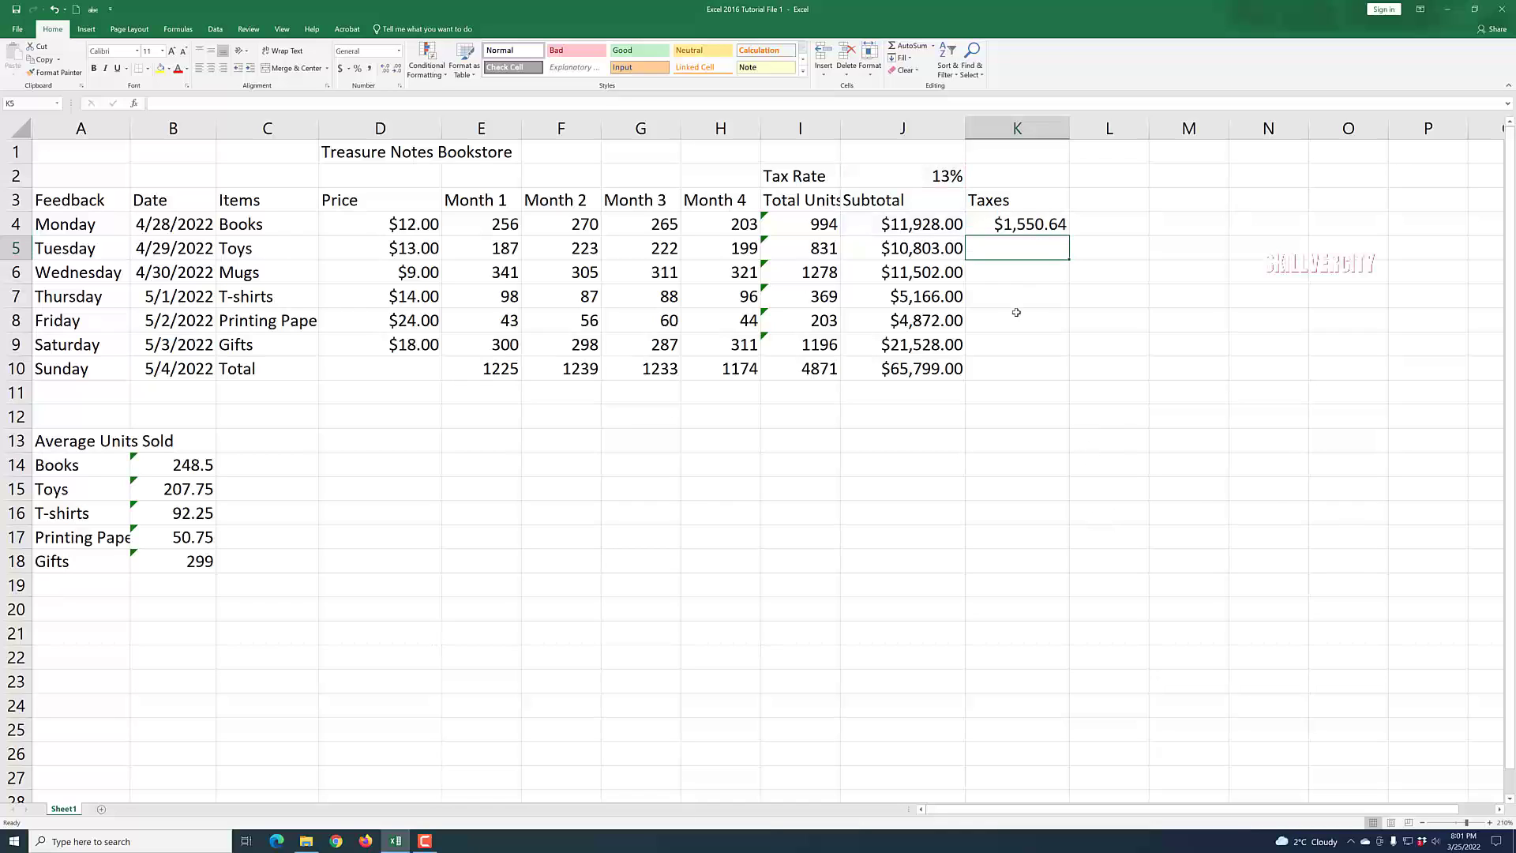
Fill the K4 taxes formula down to K9.
click(1027, 272)
click(1027, 302)
click(1023, 326)
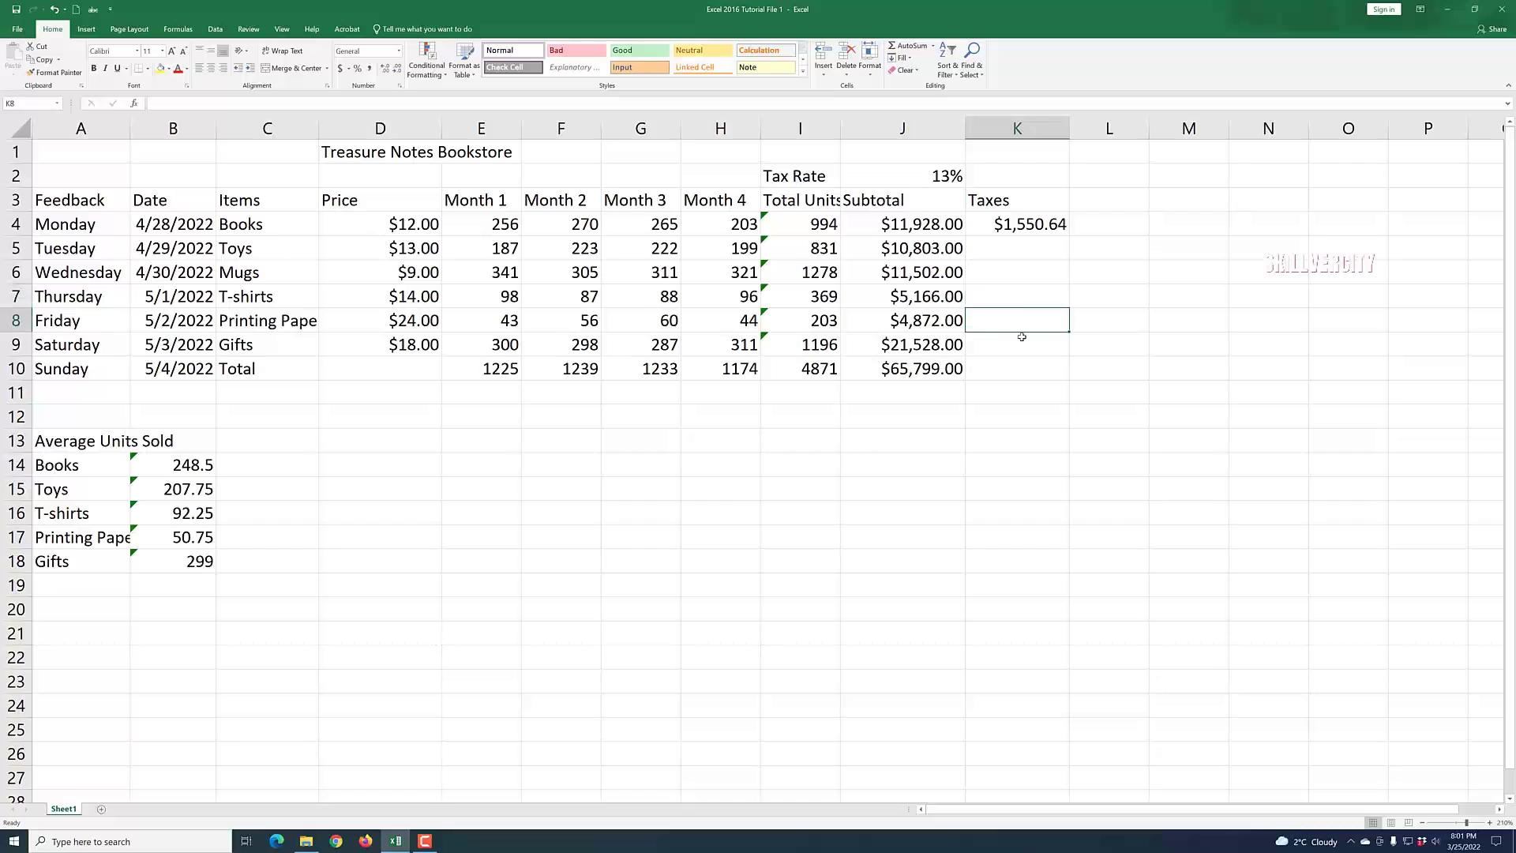
click(1026, 340)
key(ctrl+Up)
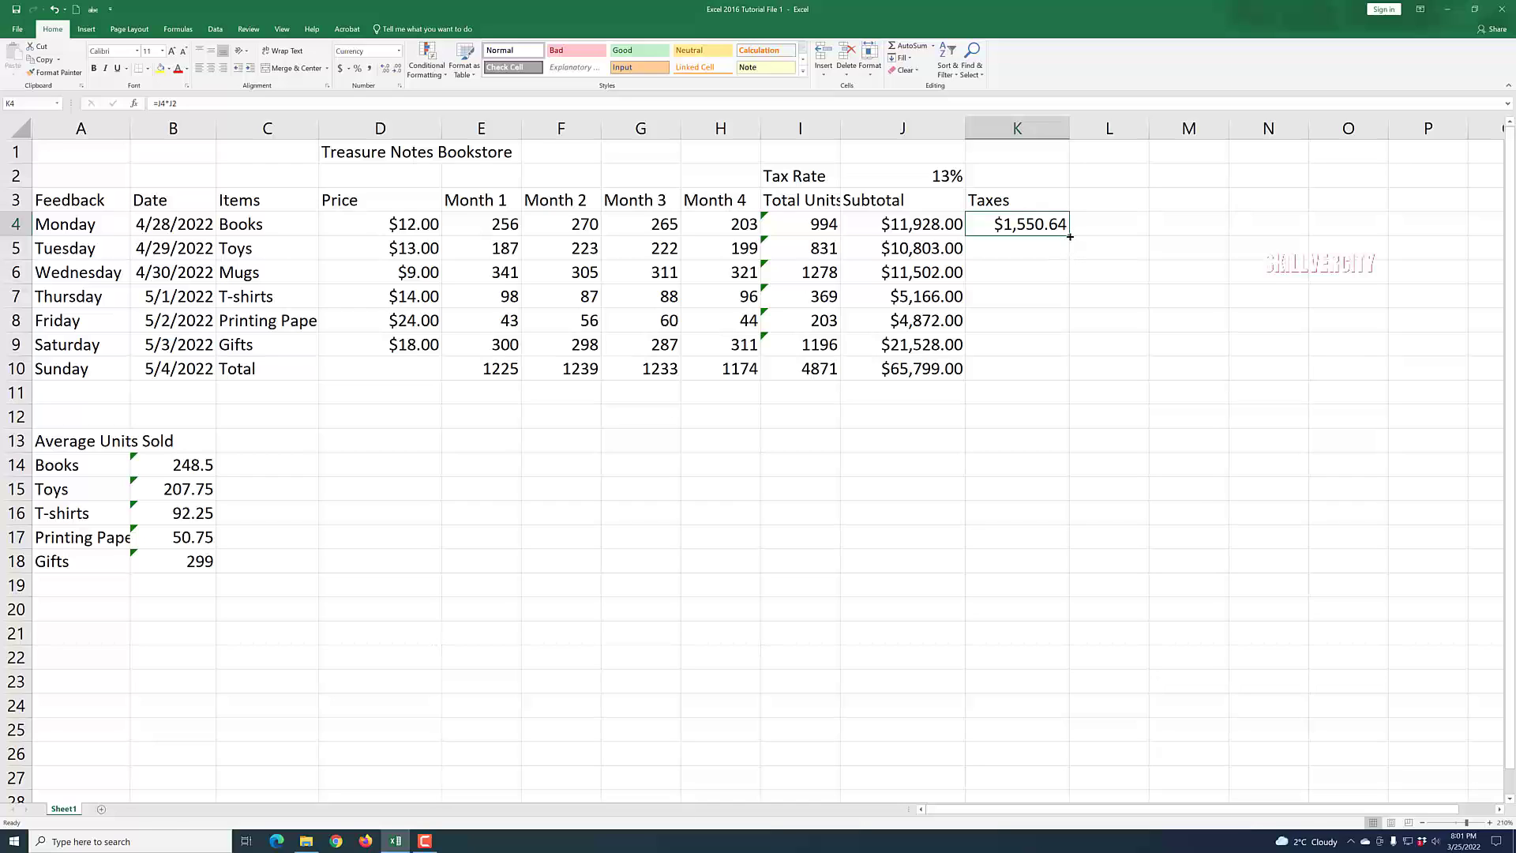
drag(1068, 236, 1052, 353)
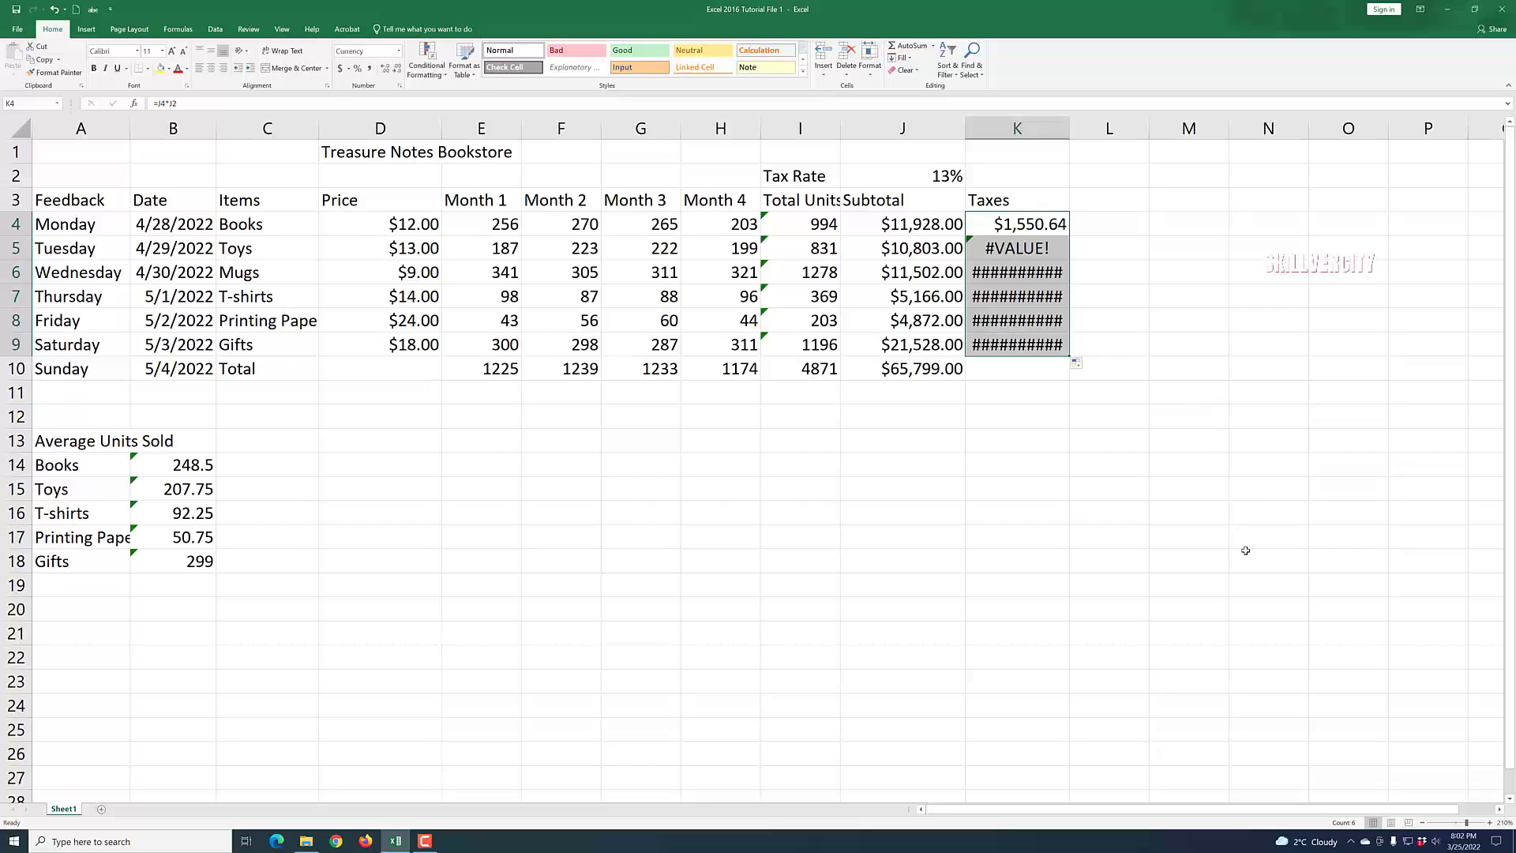
click(1212, 529)
Inspect the copied Taxes formulas in column K and the subtotal cells they reference.
click(1031, 229)
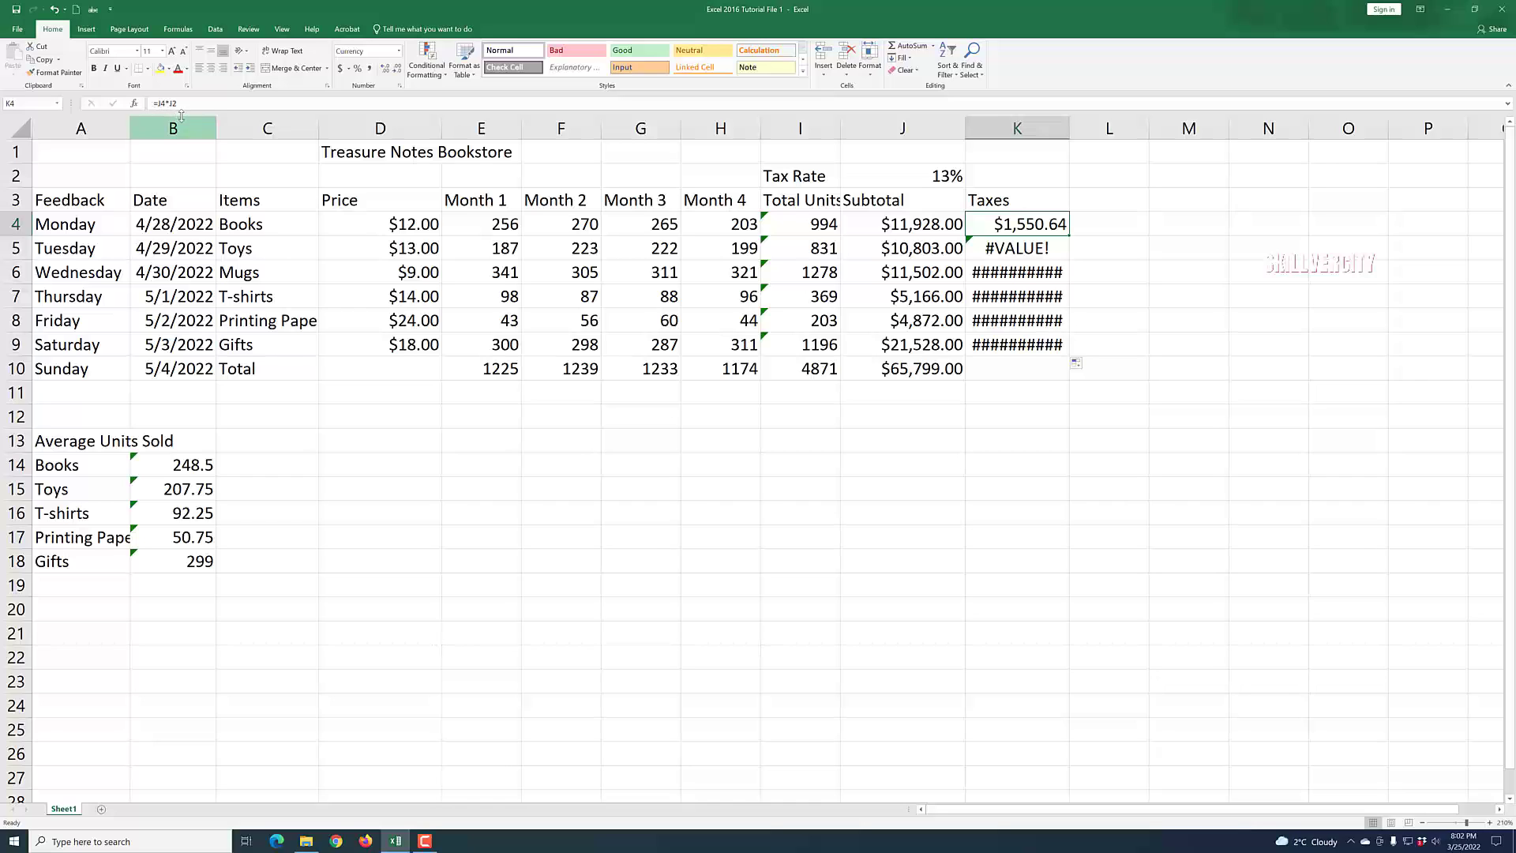
click(1002, 250)
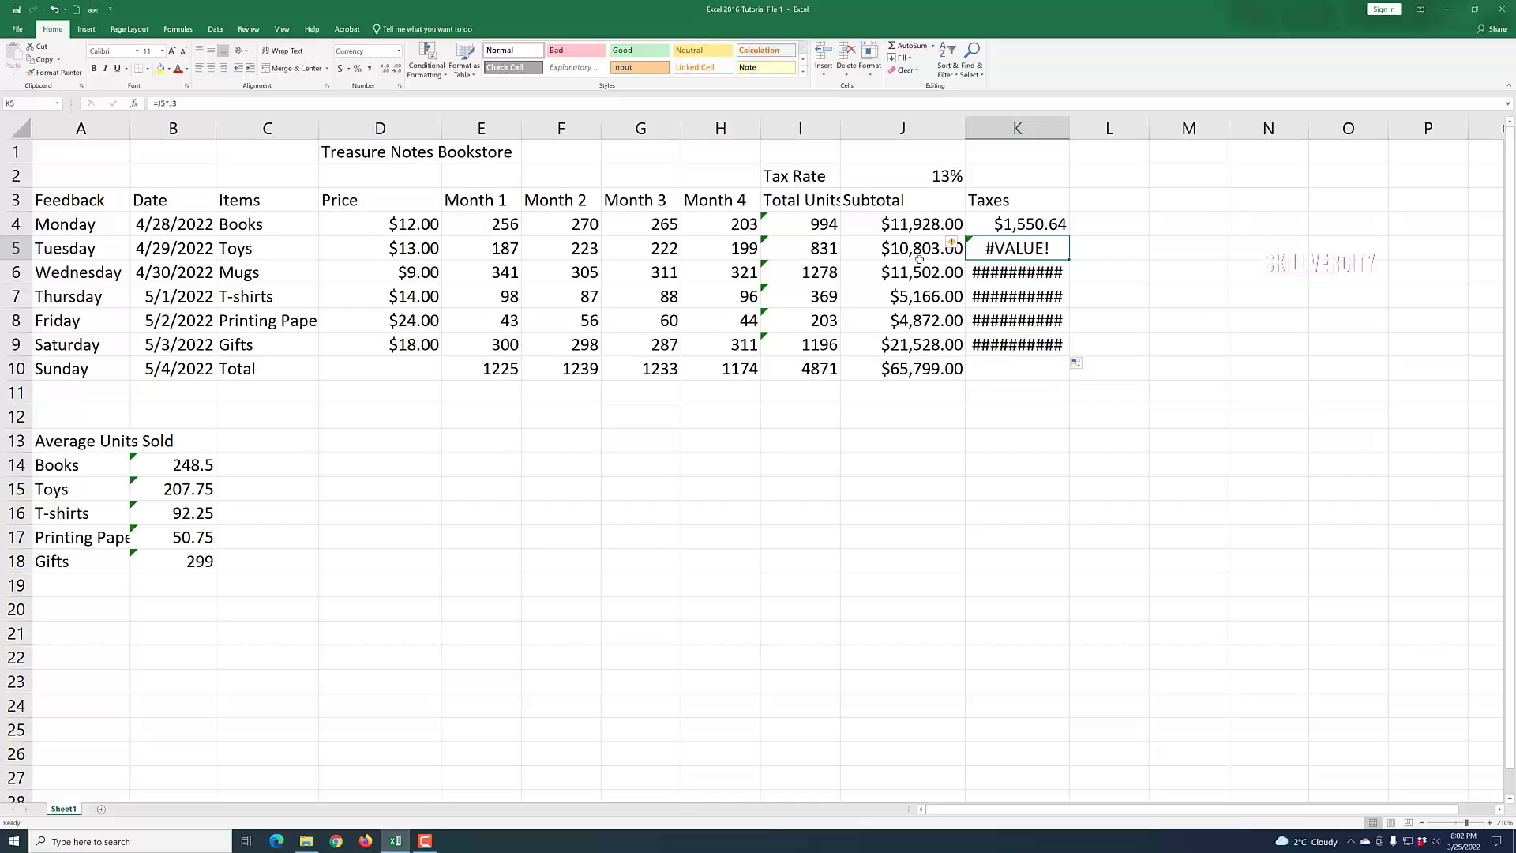
click(931, 200)
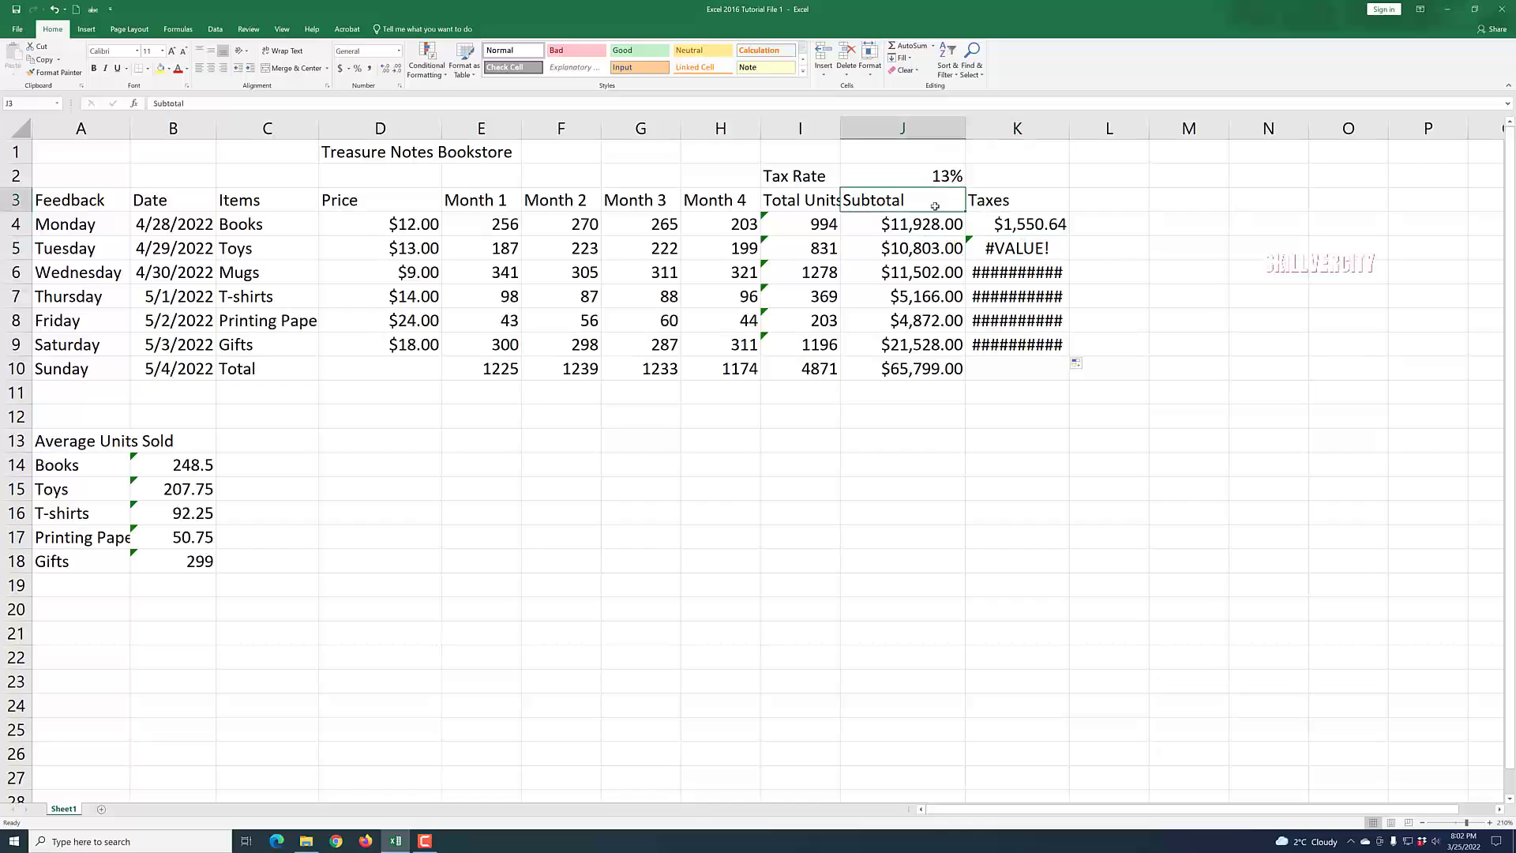
click(1013, 275)
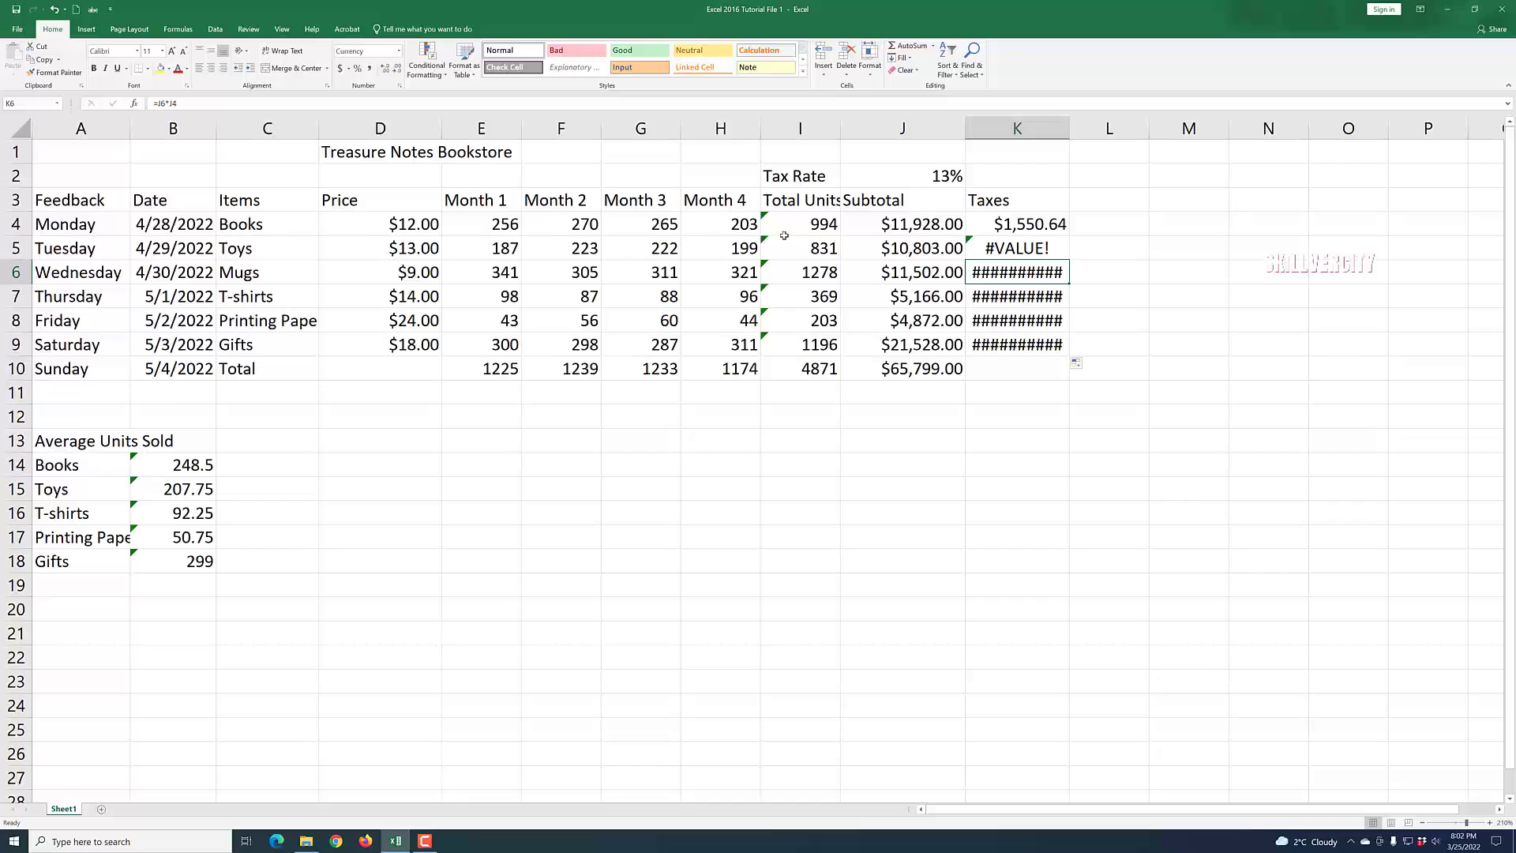
click(921, 229)
key(Down)
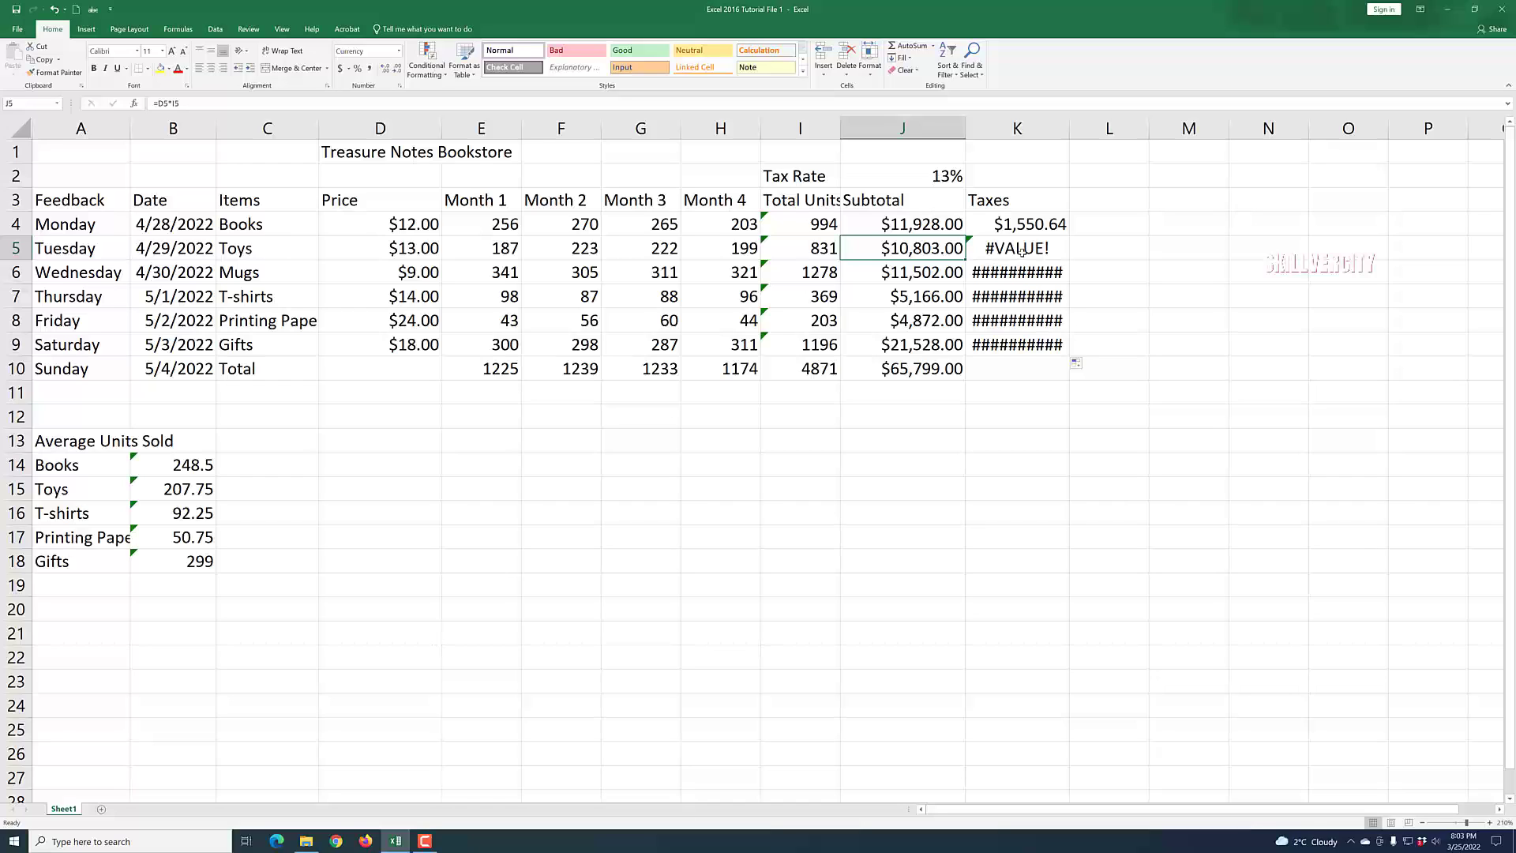
click(1030, 227)
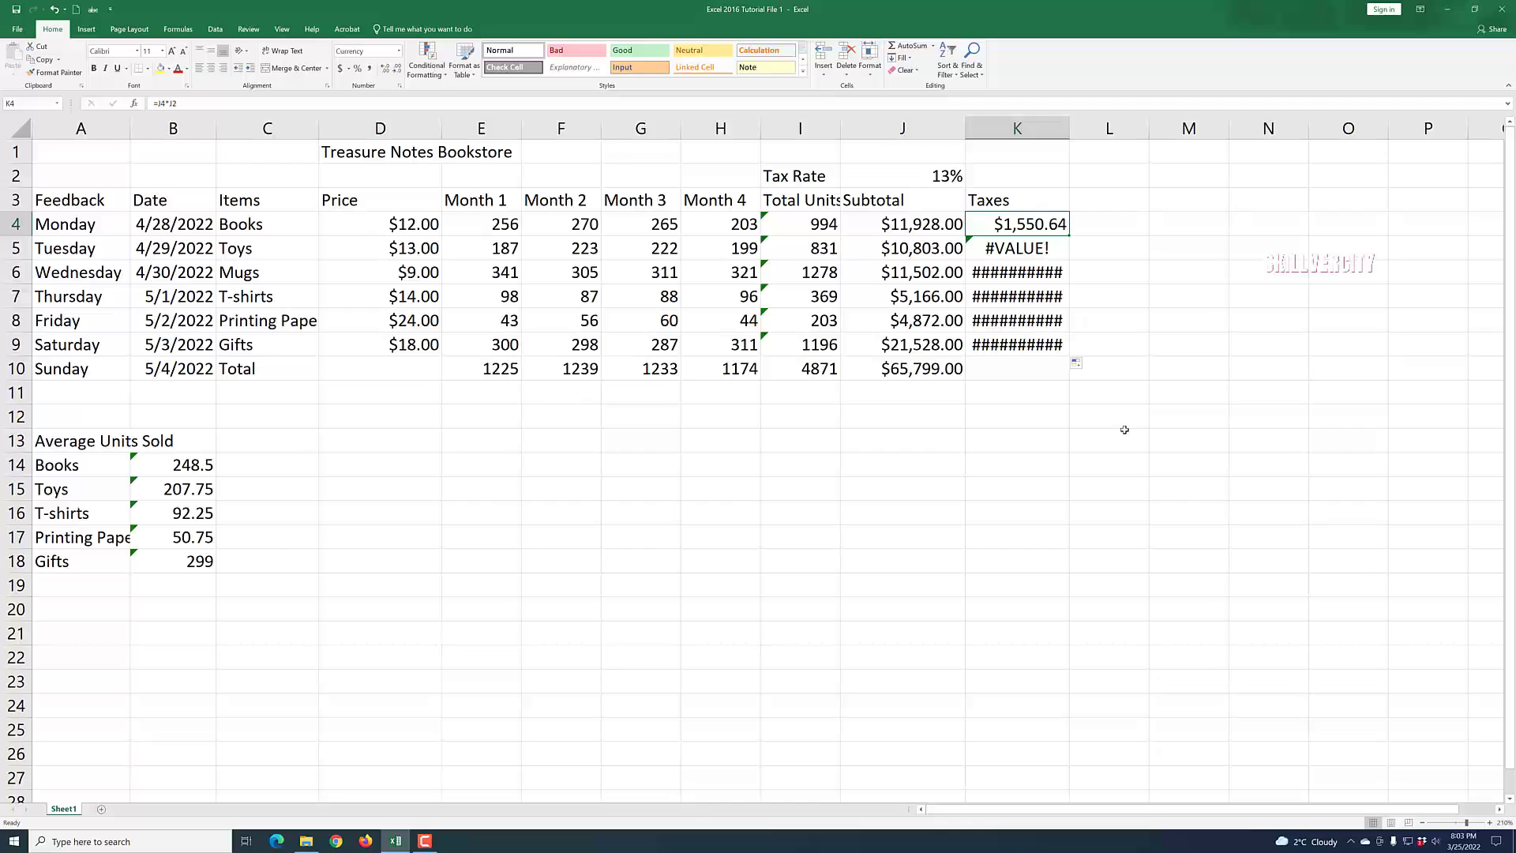
Edit the K4 formula so its tax rate reference becomes absolute, $J$2.
click(179, 103)
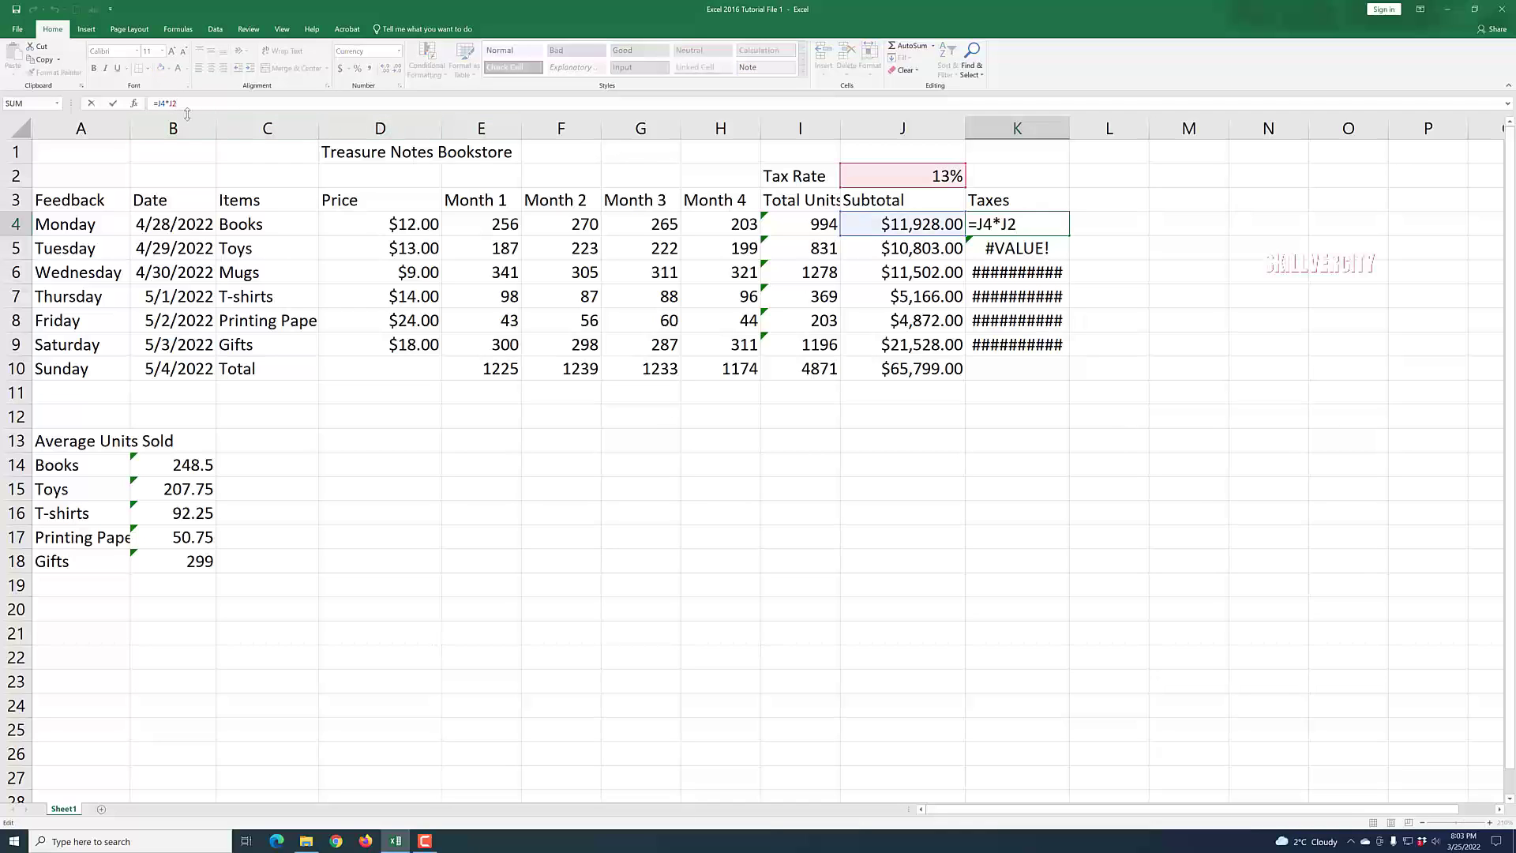
key(F4)
click(1105, 412)
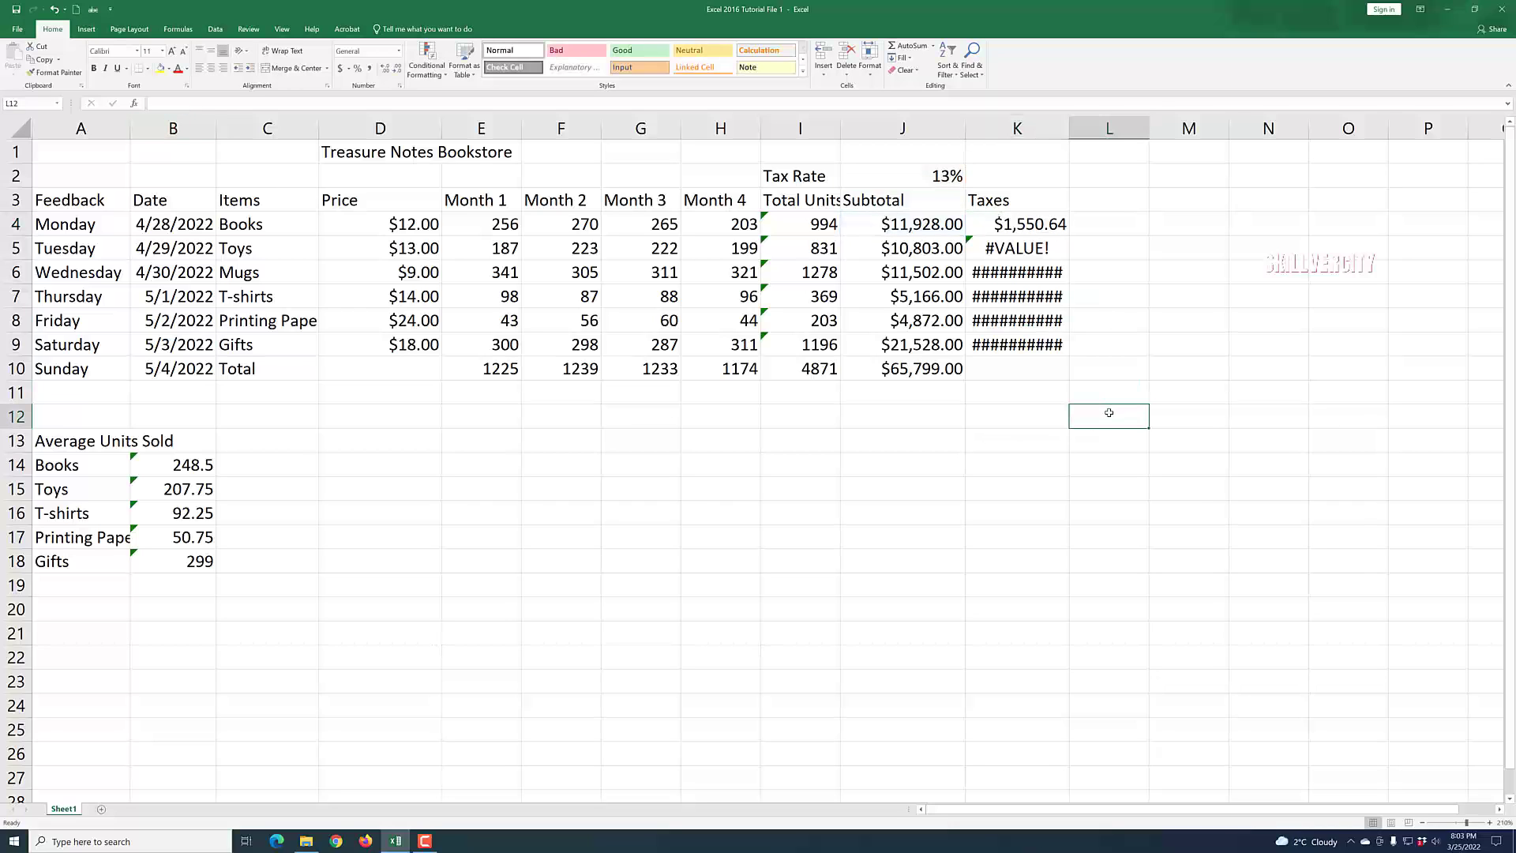
Fill the corrected K4 taxes formula down through K9.
click(1120, 288)
click(1060, 230)
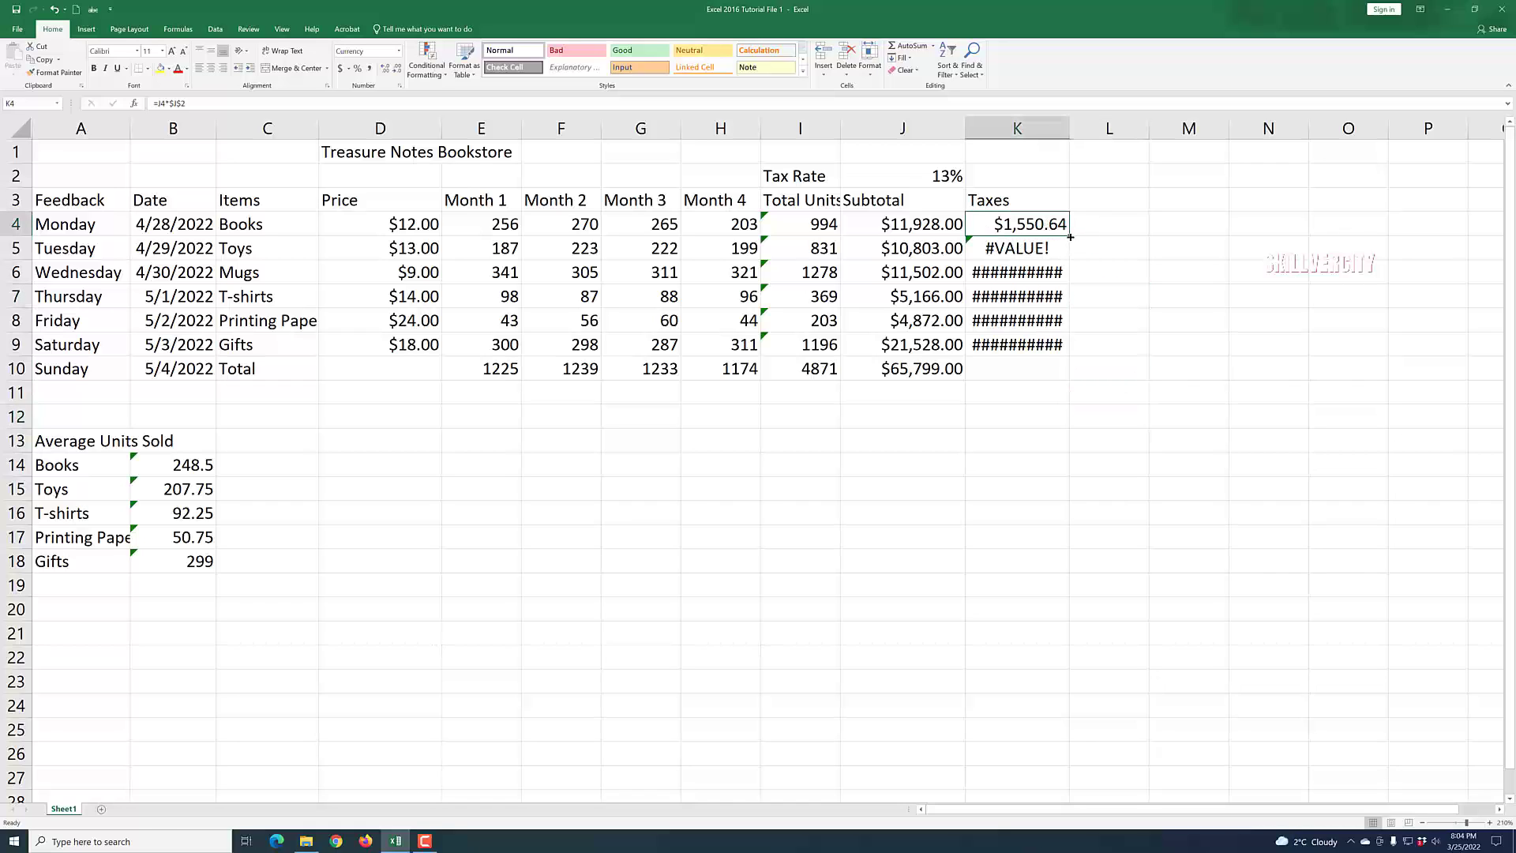
drag(1069, 235, 1071, 353)
click(1186, 390)
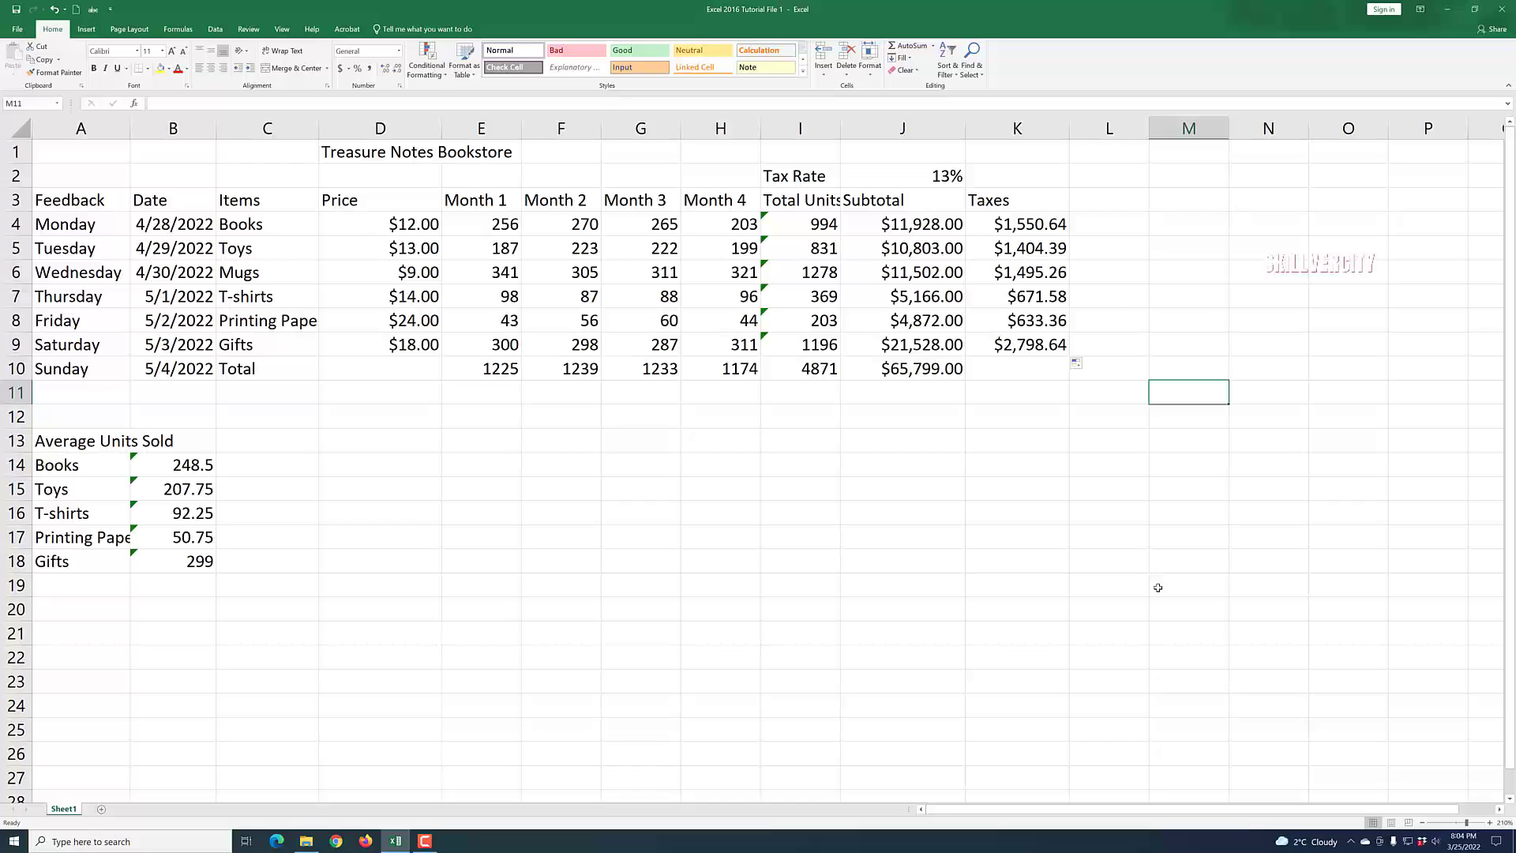
Extend the taxes formula from K9 into K10 on the Total row.
click(1044, 388)
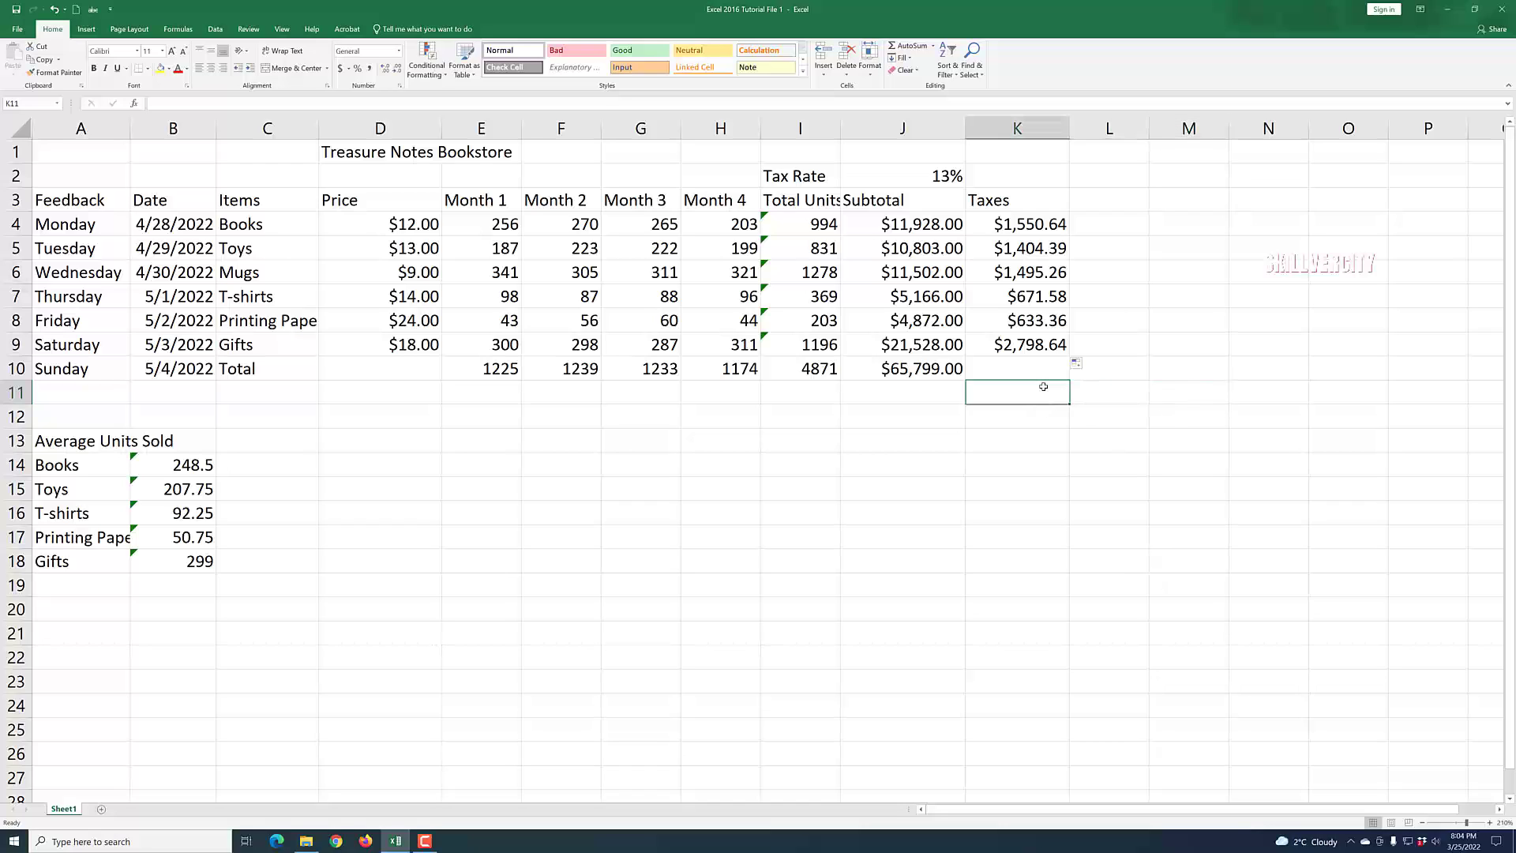
click(1043, 345)
drag(1069, 356, 1065, 376)
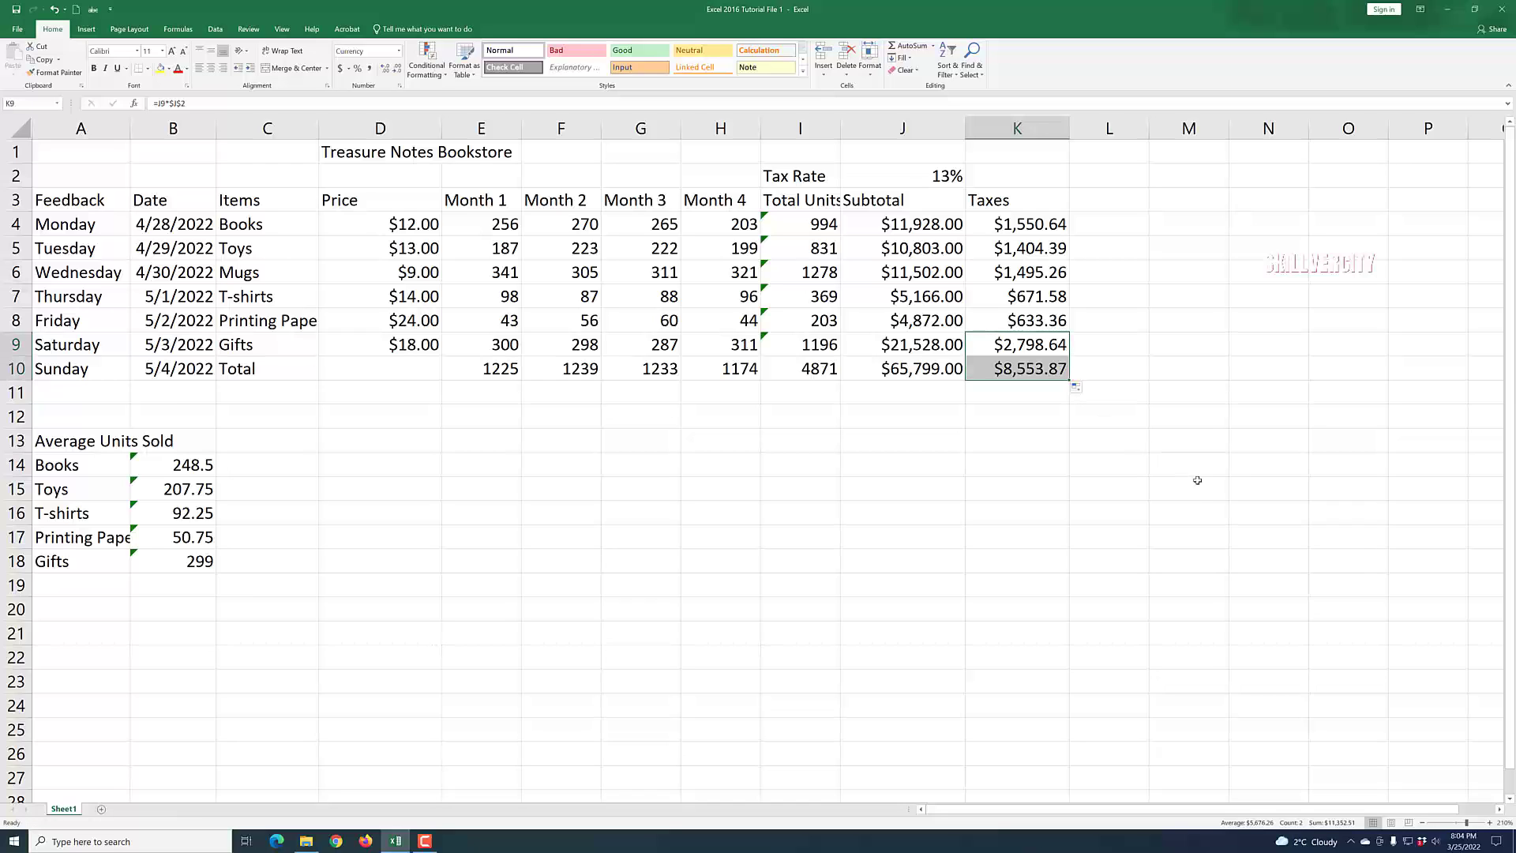
click(1156, 438)
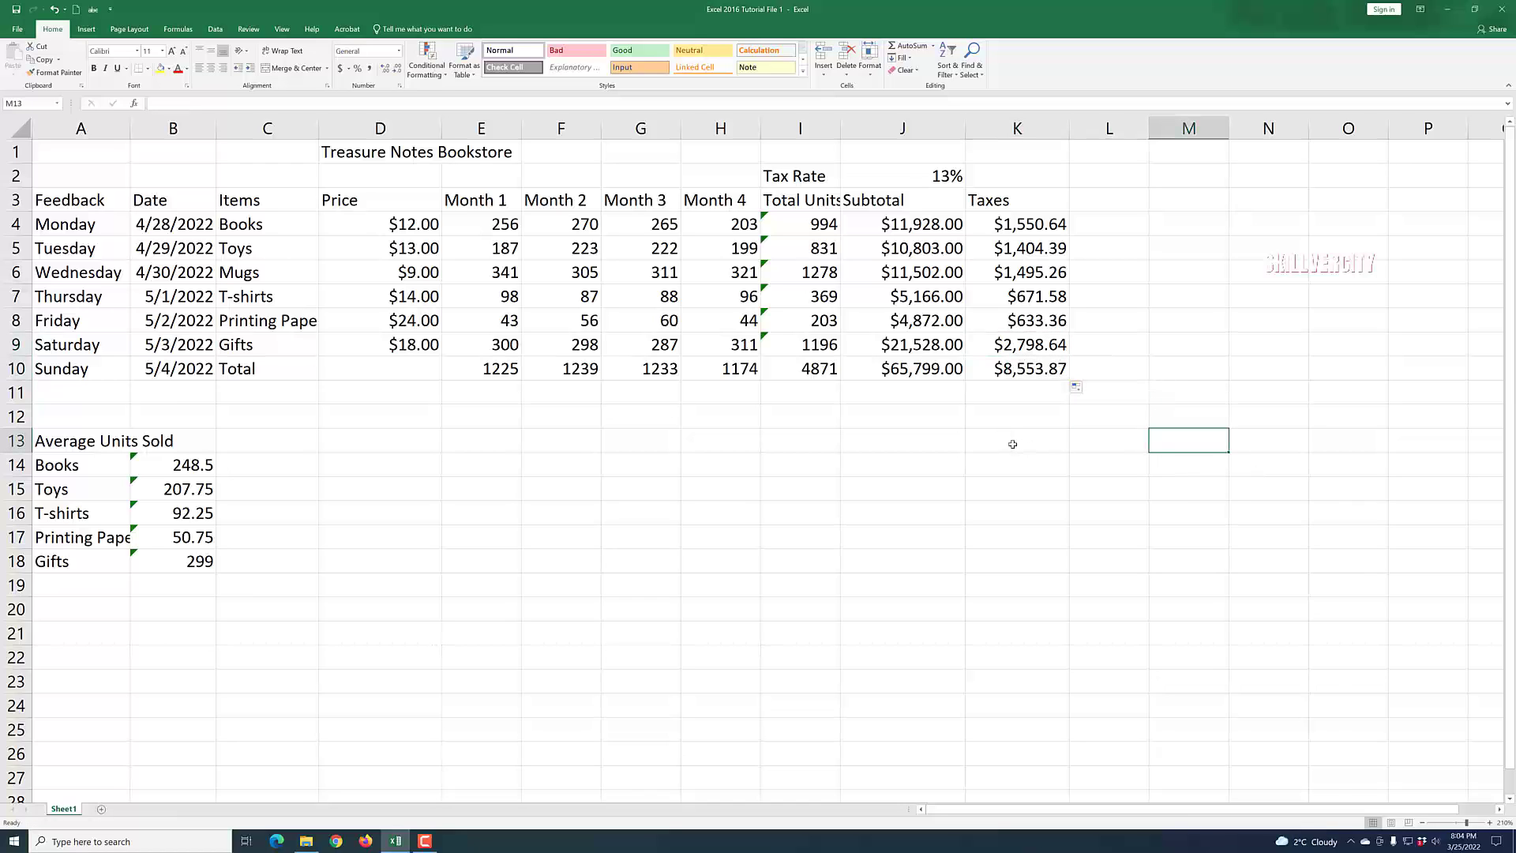